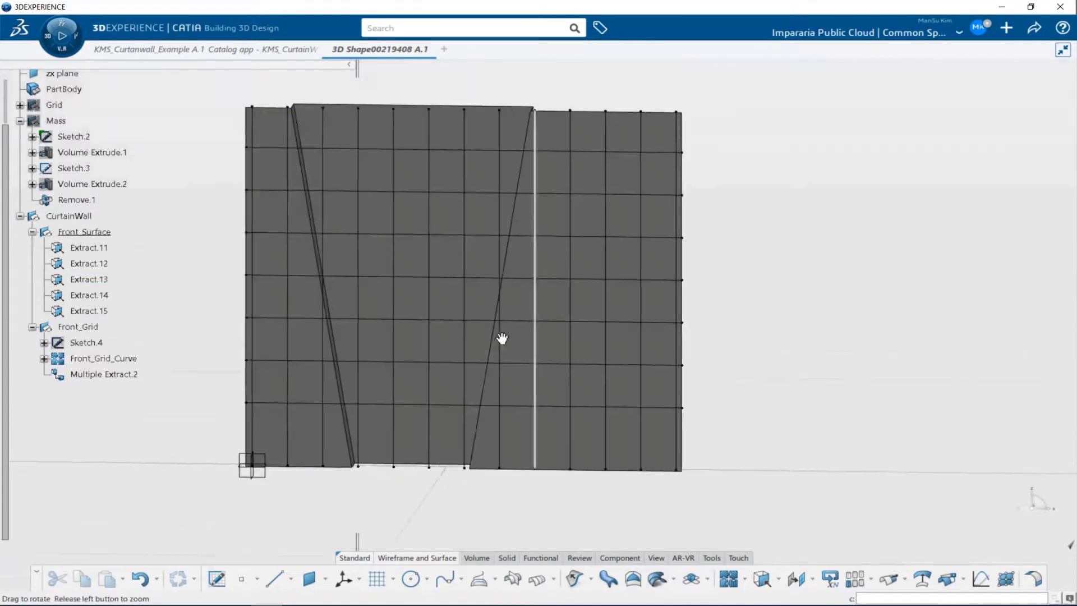
Begin instantiating PW_Surface_Division_V1 from the KMS_CurtainWall_Demo catalog, with Extract.11 as Input_Surface and Front_Grid_Curve as Grid_Curve
{"action": "middle_click_drag", "start_coordinate": [643, 351], "coordinate": [718, 384]}
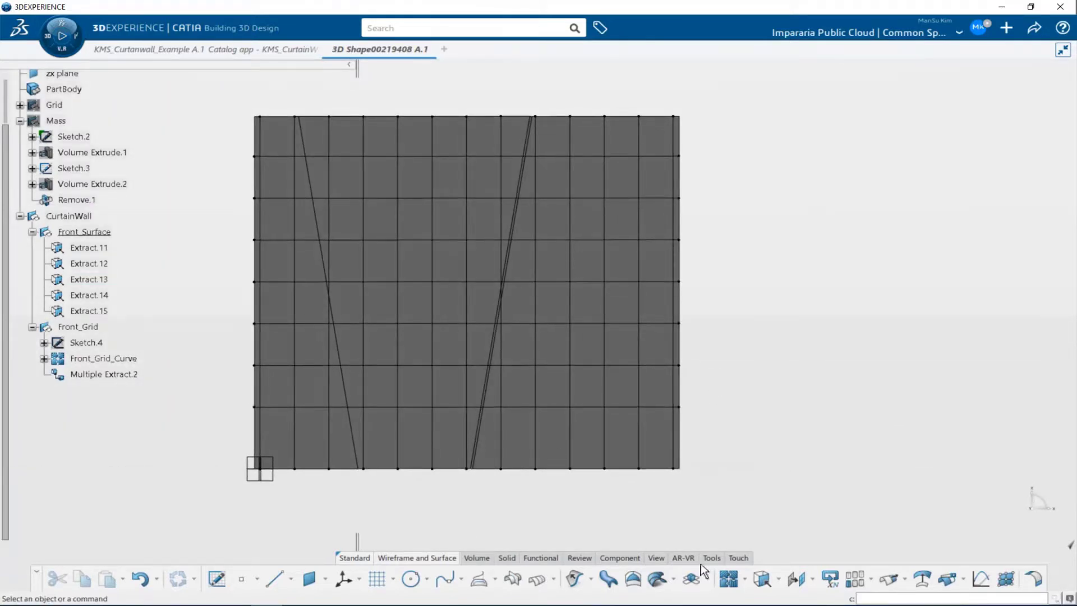
{"action": "left_click", "coordinate": [713, 557]}
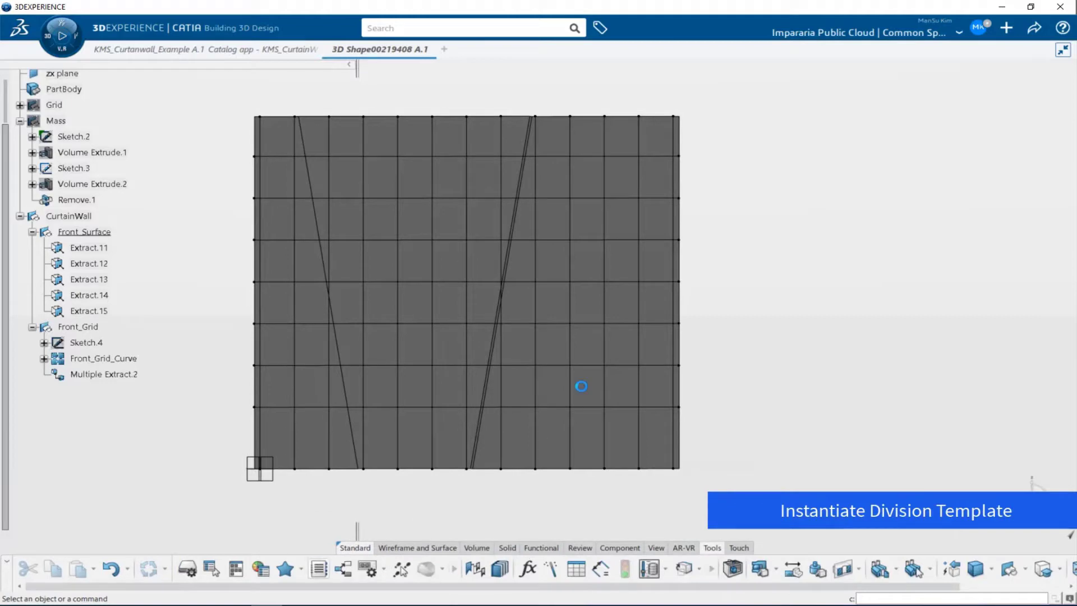
{"action": "left_click", "coordinate": [928, 145]}
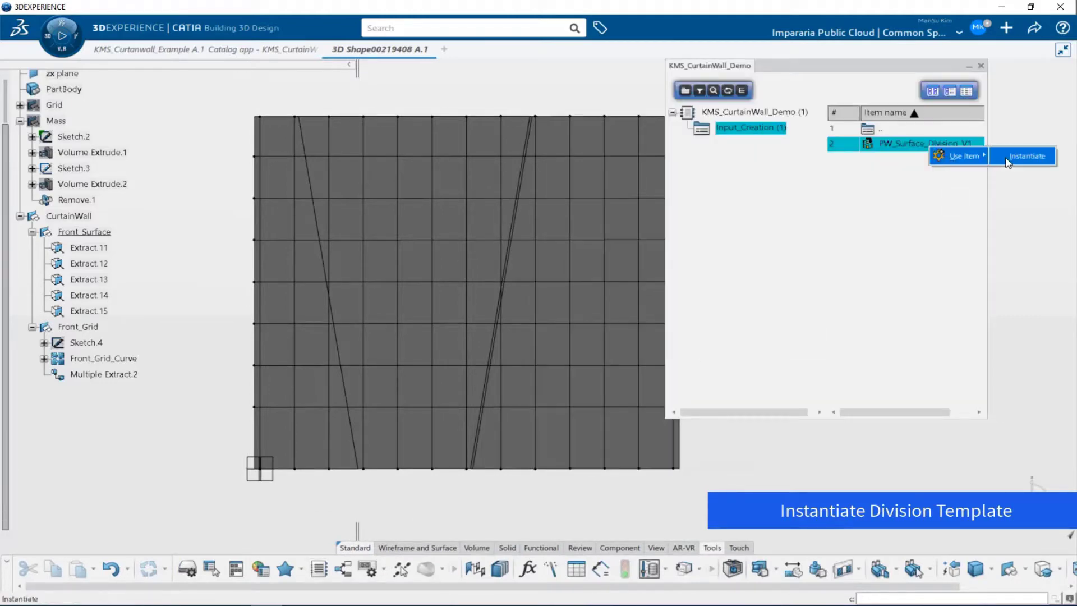
{"action": "left_click", "coordinate": [1008, 163]}
{"action": "middle_click_drag", "start_coordinate": [405, 331], "coordinate": [303, 247]}
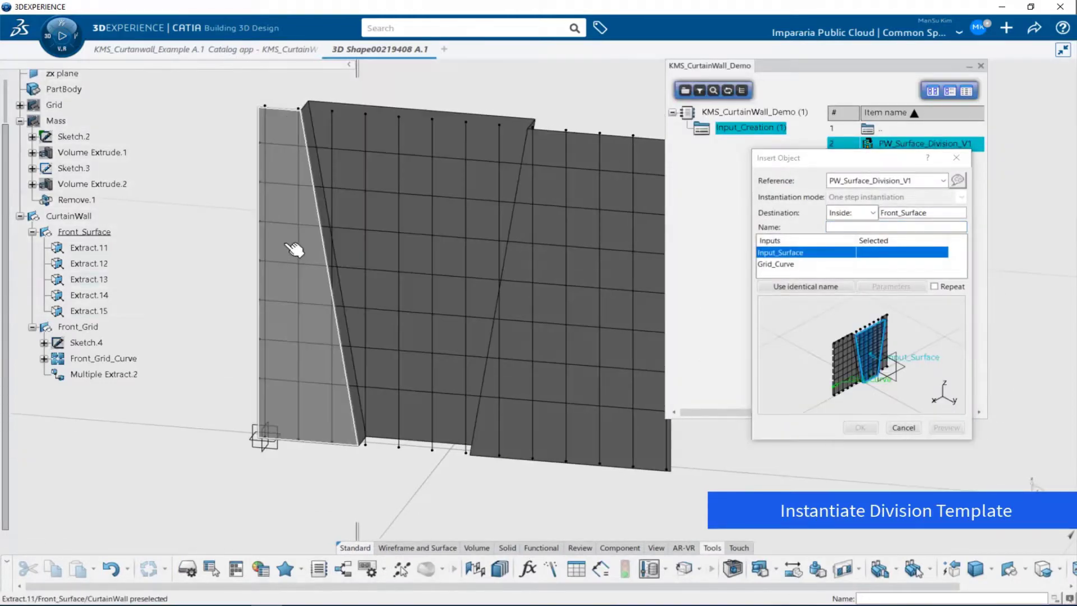
{"action": "left_click", "coordinate": [294, 249]}
{"action": "left_click", "coordinate": [308, 244]}
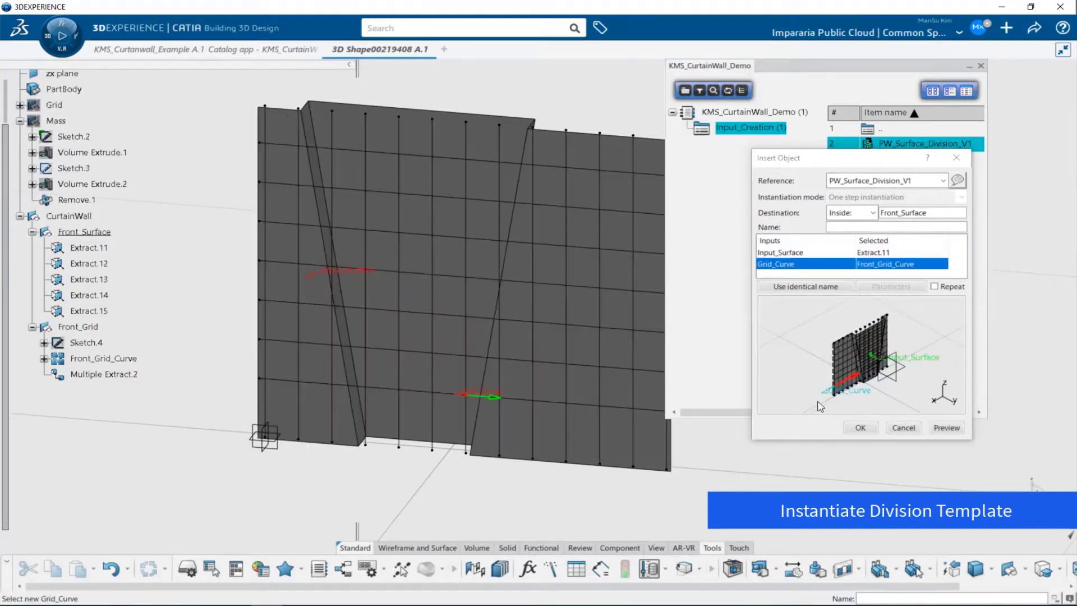
Enable repeated instantiation, set the destination to after CurtainWall, and create the Extract.11 surface division
{"action": "left_click", "coordinate": [934, 286]}
{"action": "left_click", "coordinate": [862, 227]}
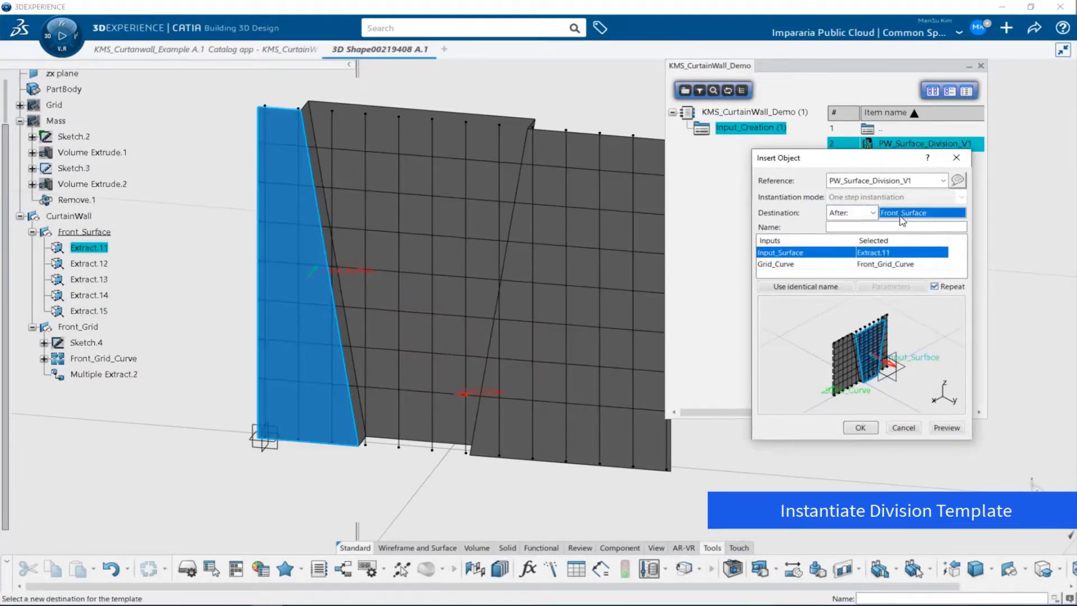
{"action": "left_click", "coordinate": [77, 215]}
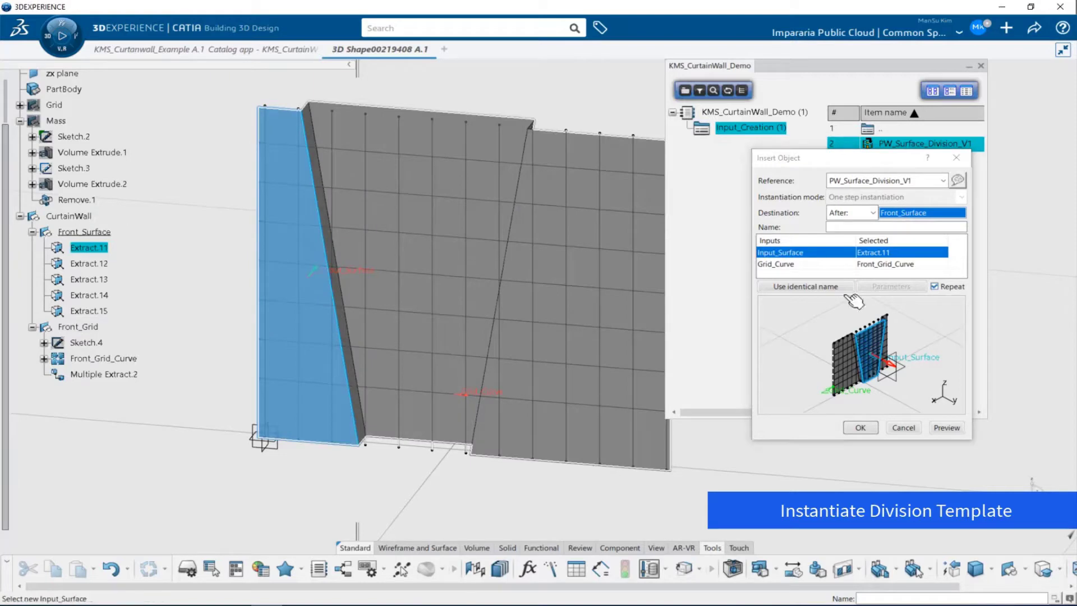
{"action": "left_click", "coordinate": [860, 428]}
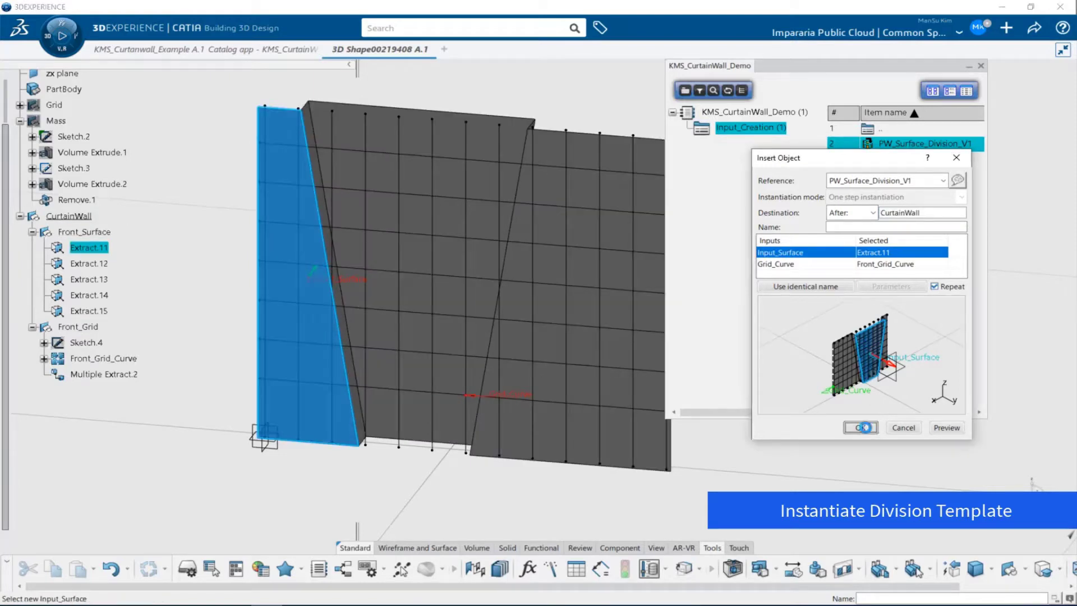
Instantiate the division template on Extract.13 and Extract.15, keeping Front_Grid_Curve as the grid curve
{"action": "left_click", "coordinate": [459, 257]}
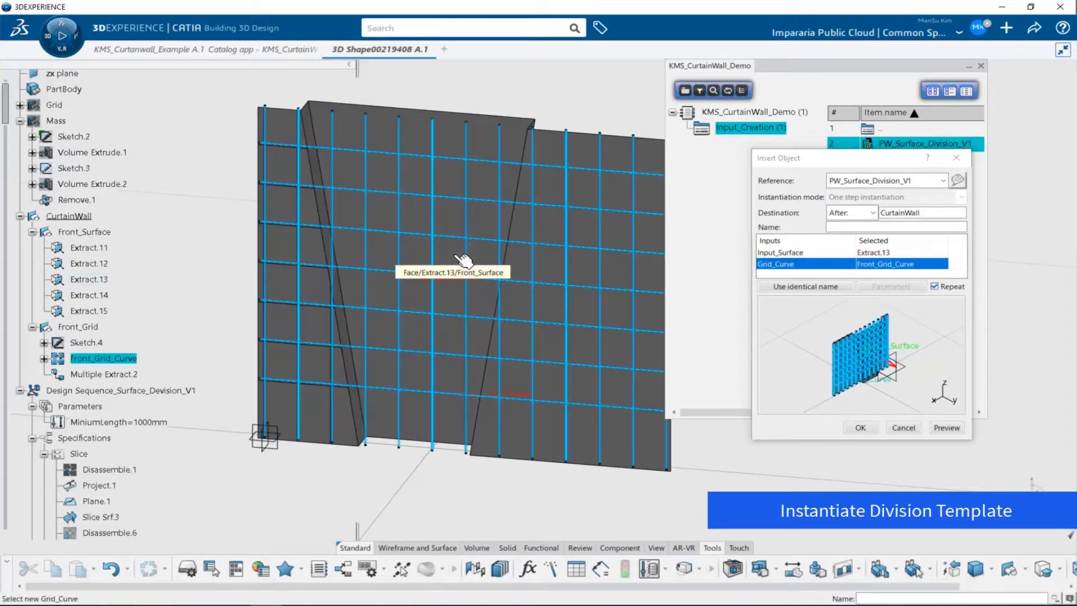
{"action": "left_click", "coordinate": [868, 428]}
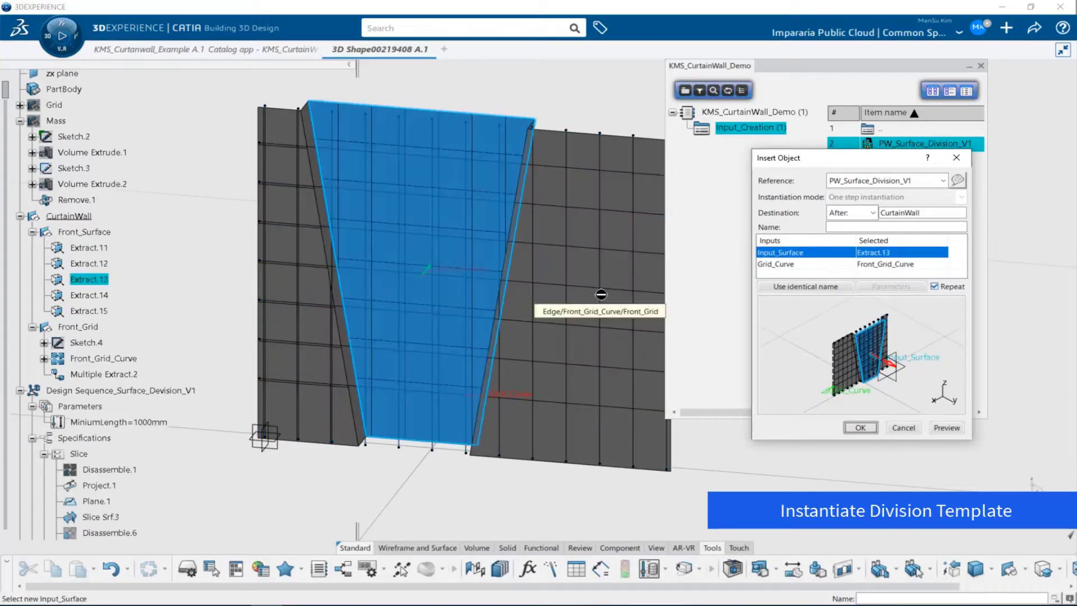
{"action": "left_click", "coordinate": [594, 262]}
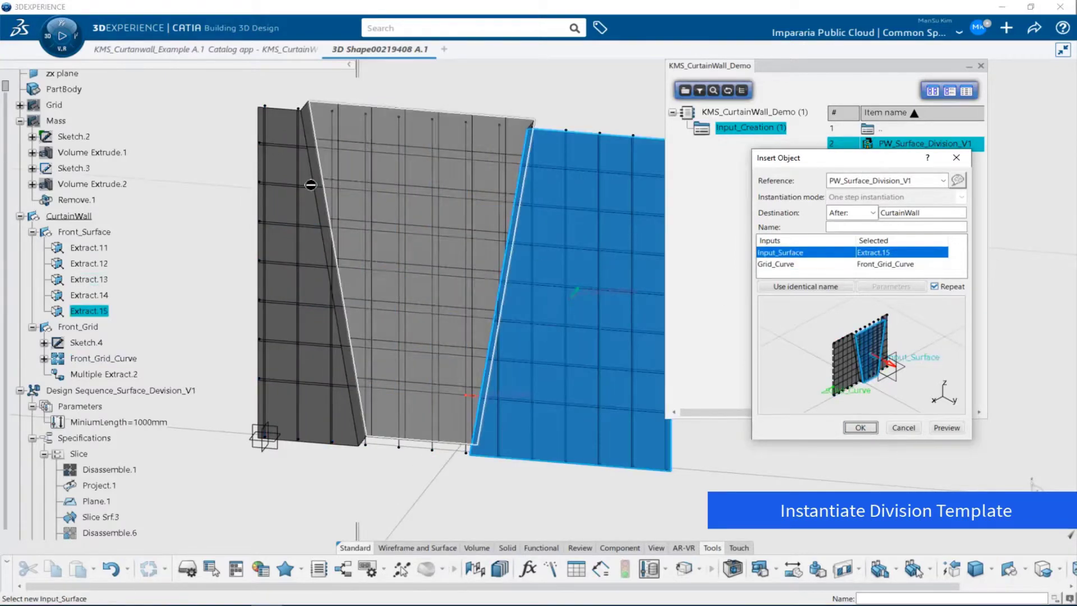
Instantiate the division template on Extract.12 and Extract.14 with Multiple Extract.2 as the grid curve, and close the catalog
{"action": "left_click", "coordinate": [331, 207]}
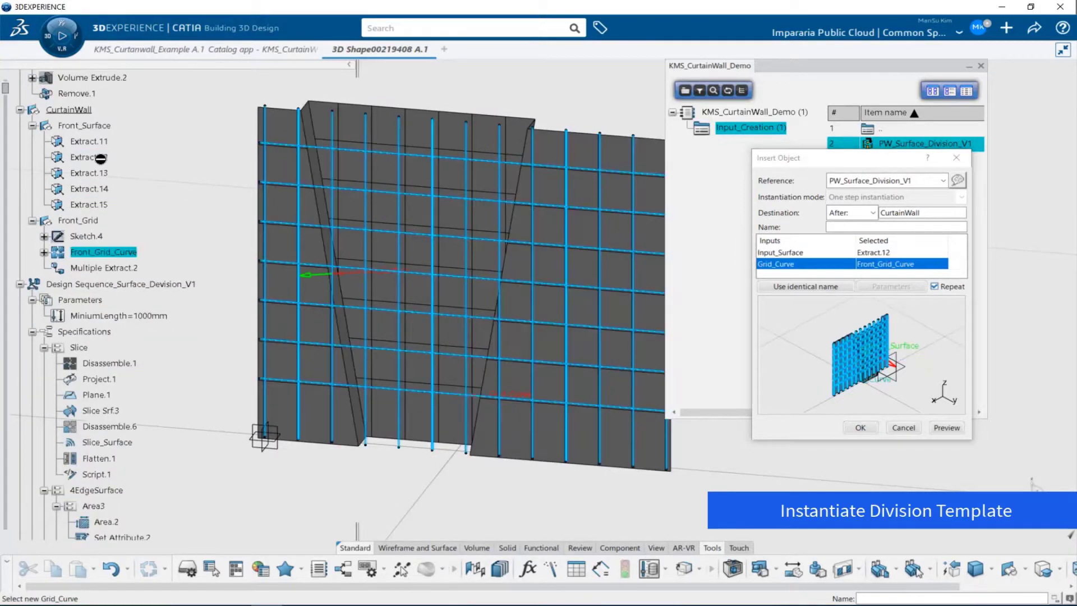
{"action": "left_click", "coordinate": [128, 268]}
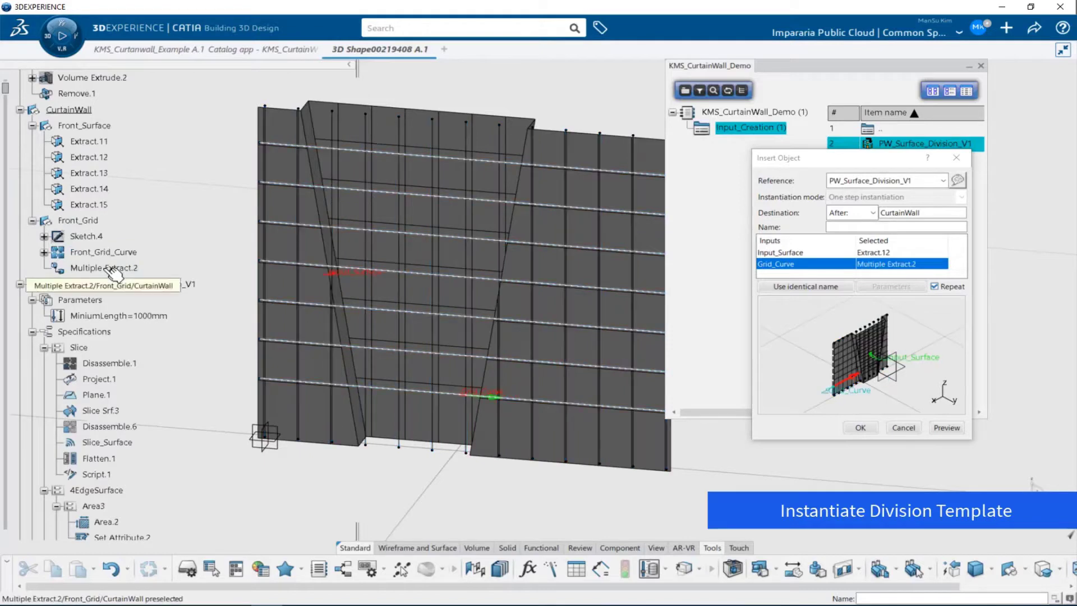
{"action": "left_click", "coordinate": [863, 428]}
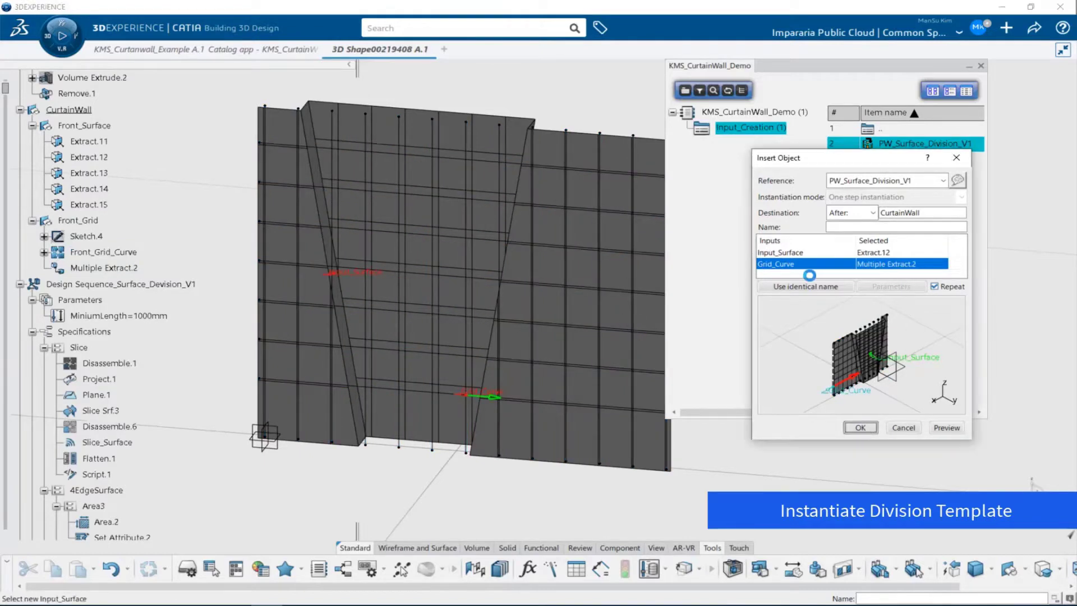
{"action": "left_click", "coordinate": [799, 254]}
{"action": "left_click", "coordinate": [103, 190]}
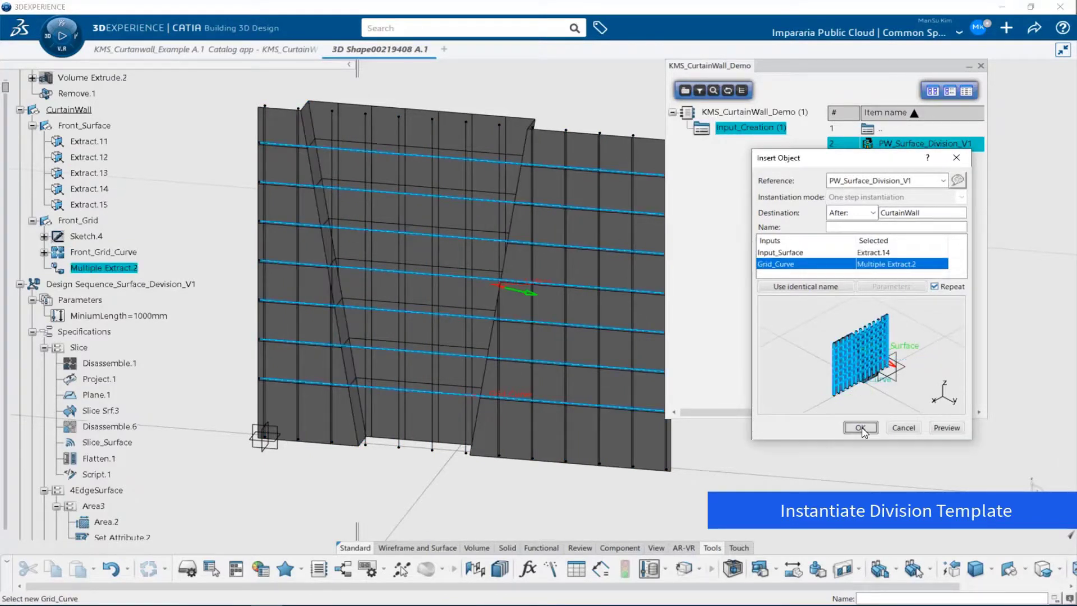
{"action": "left_click", "coordinate": [902, 428]}
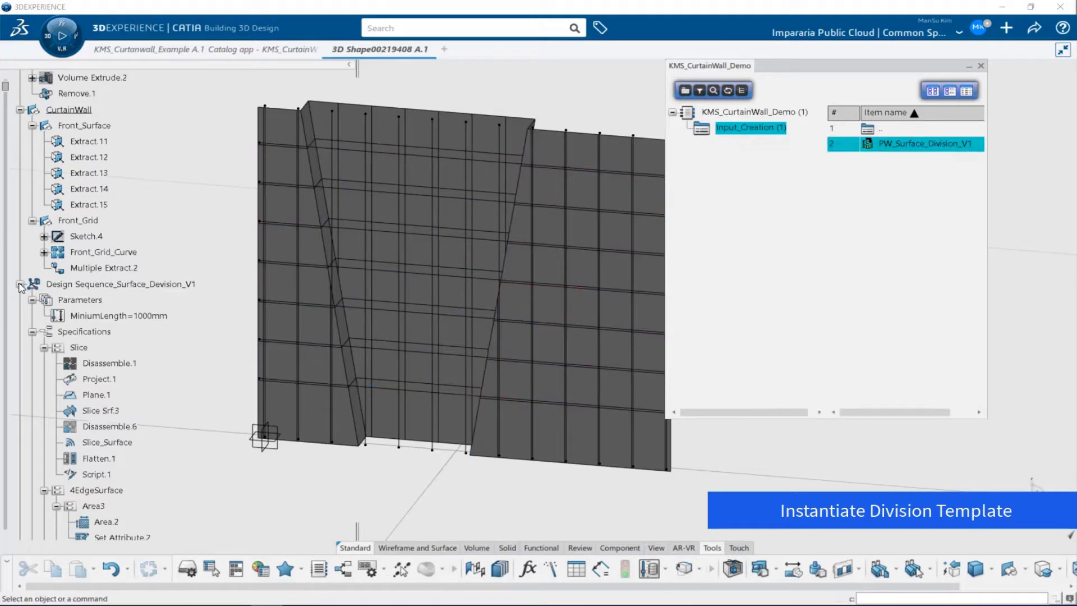
{"action": "left_click", "coordinate": [980, 66]}
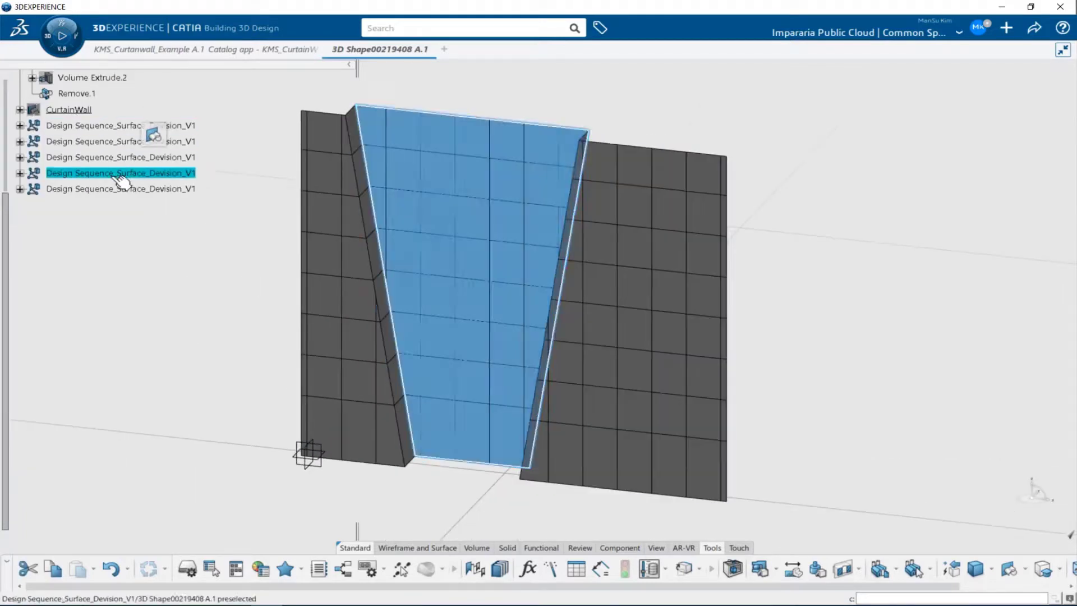
Hide the first four Design Sequence_Surface_Devision_V1 instances in the tree, keeping only the last one shown
{"action": "left_click", "coordinate": [114, 189]}
{"action": "left_click", "coordinate": [112, 222]}
{"action": "double_click", "coordinate": [113, 191]}
{"action": "left_click", "coordinate": [82, 200]}
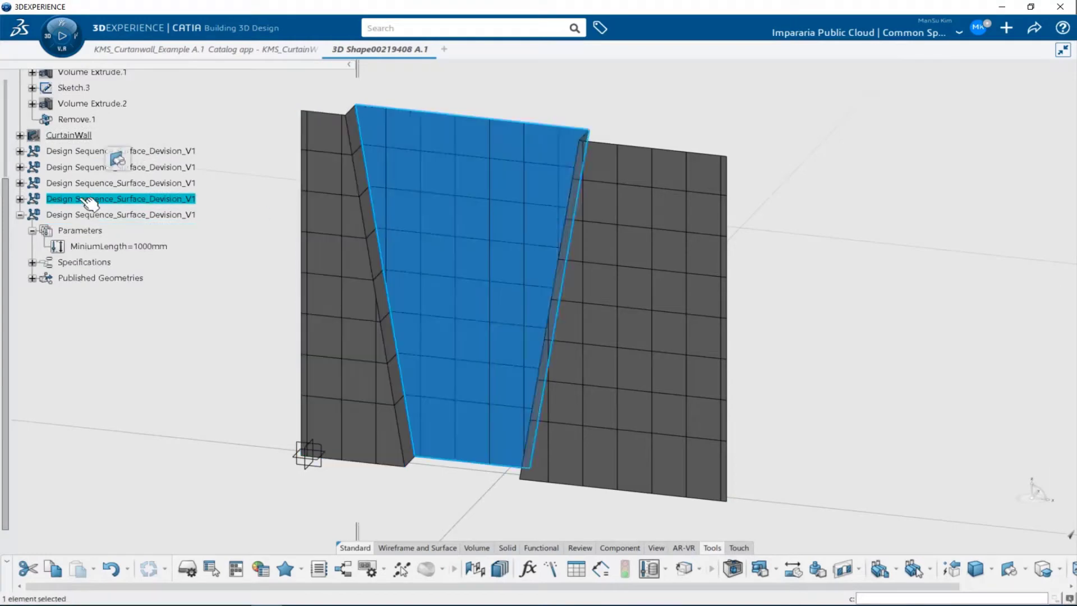
{"action": "left_click", "coordinate": [82, 151], "text": "shift"}
{"action": "key", "text": "space"}
{"action": "middle_click_drag", "start_coordinate": [451, 325], "coordinate": [470, 303]}
Examine the Slice_Surface group in the remaining instance's published geometries, including the area attributes of its slices
{"action": "left_click", "coordinate": [32, 279]}
{"action": "scroll", "coordinate": [78, 290], "scroll_direction": "down", "scroll_amount": 1}
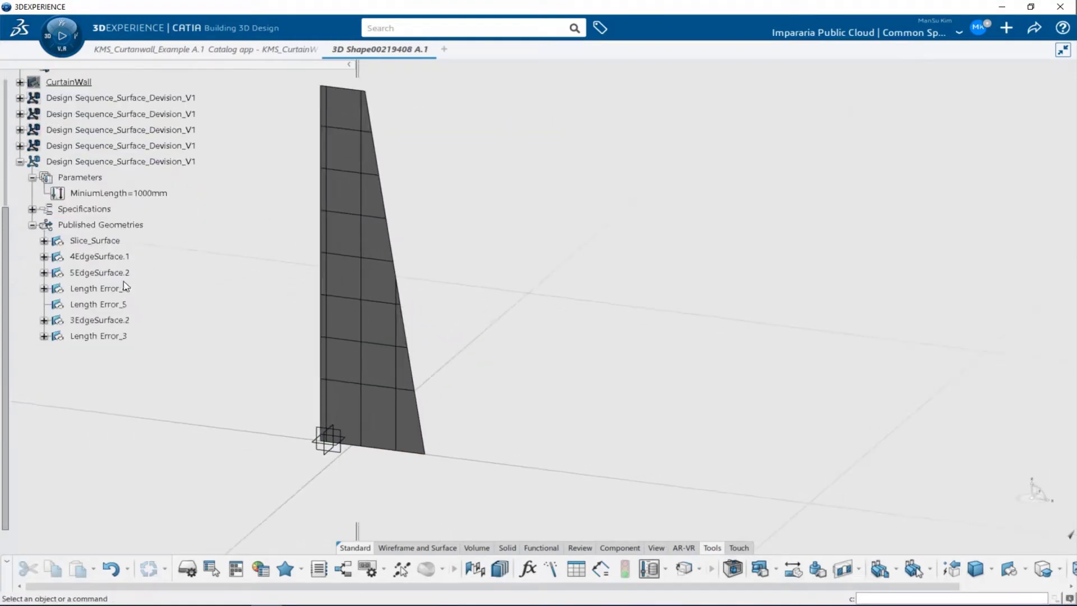
{"action": "left_click", "coordinate": [105, 243]}
{"action": "left_click", "coordinate": [44, 241]}
{"action": "scroll", "coordinate": [45, 245], "scroll_direction": "up", "scroll_amount": 2}
{"action": "left_click", "coordinate": [94, 190]}
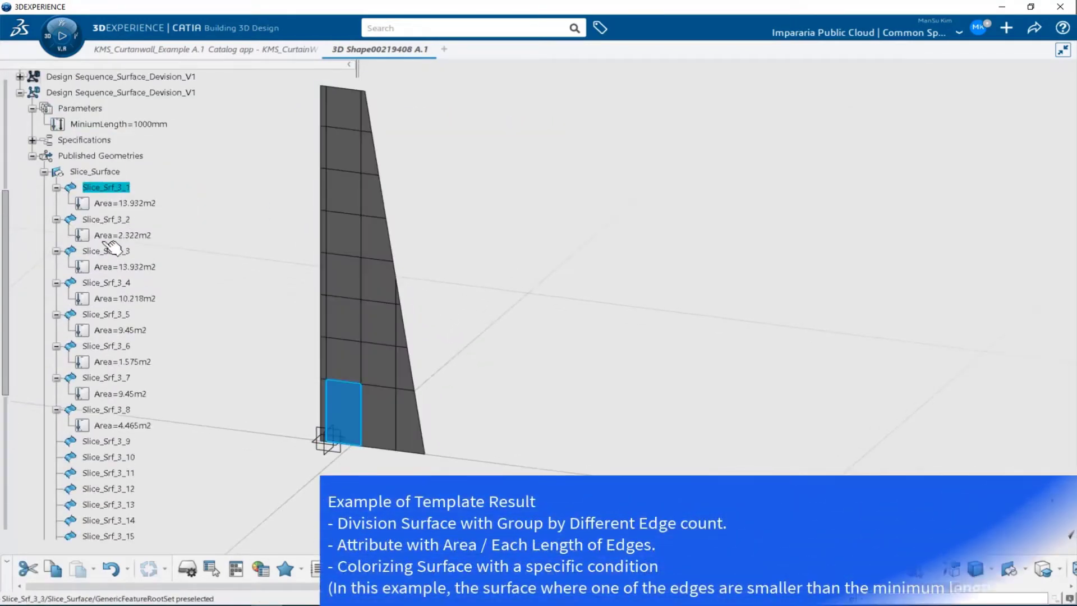
{"action": "left_click", "coordinate": [43, 171]}
Inspect the groups sorted by edge count and the area and edge length attributes of Slice_Srf_3_1 in 4EdgeSurface.1
{"action": "left_click", "coordinate": [99, 187]}
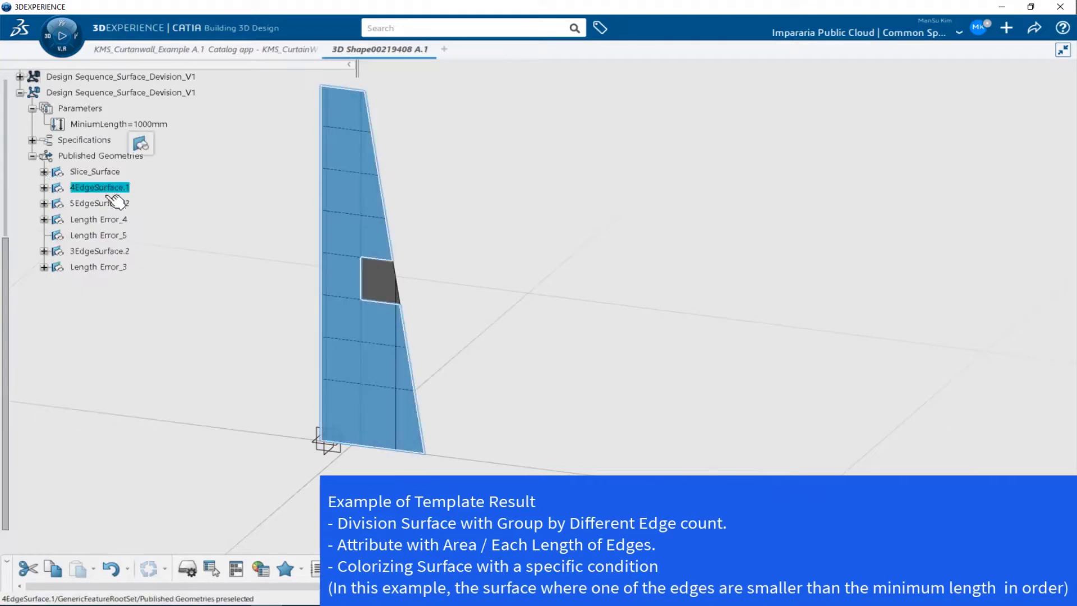
{"action": "left_click", "coordinate": [101, 204]}
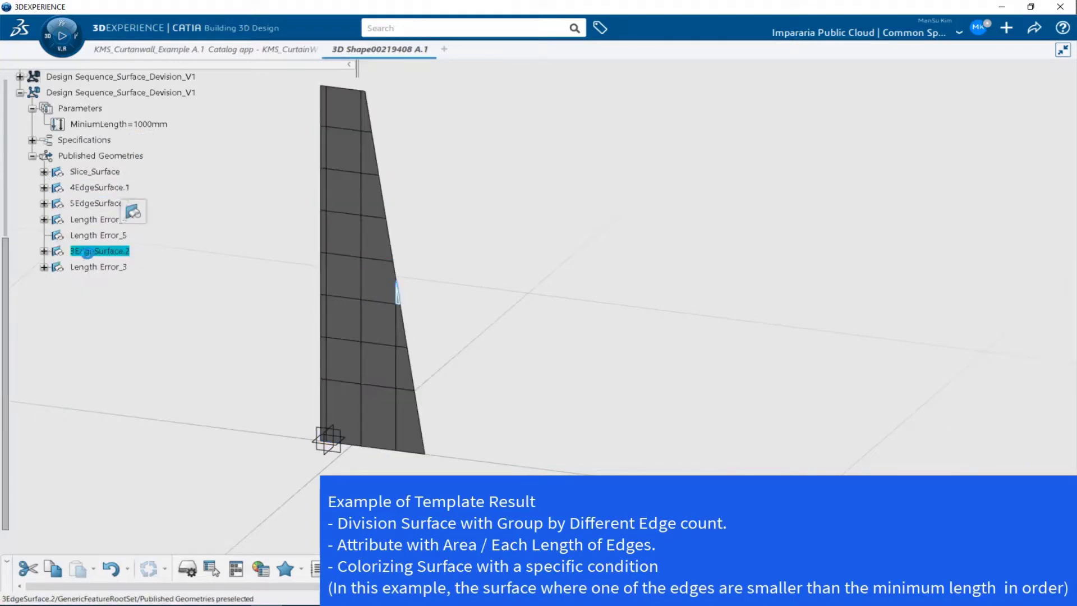
{"action": "middle_click_drag", "start_coordinate": [380, 326], "coordinate": [445, 299]}
{"action": "left_click", "coordinate": [93, 190]}
{"action": "left_click", "coordinate": [45, 188]}
{"action": "scroll", "coordinate": [107, 219], "scroll_direction": "down", "scroll_amount": 1}
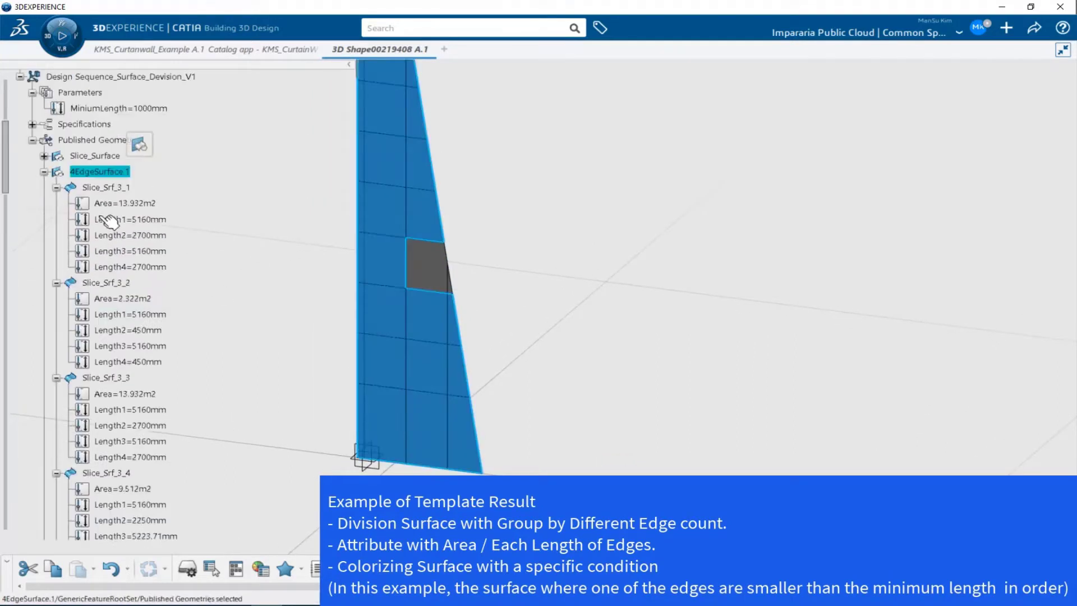
{"action": "left_click", "coordinate": [106, 188]}
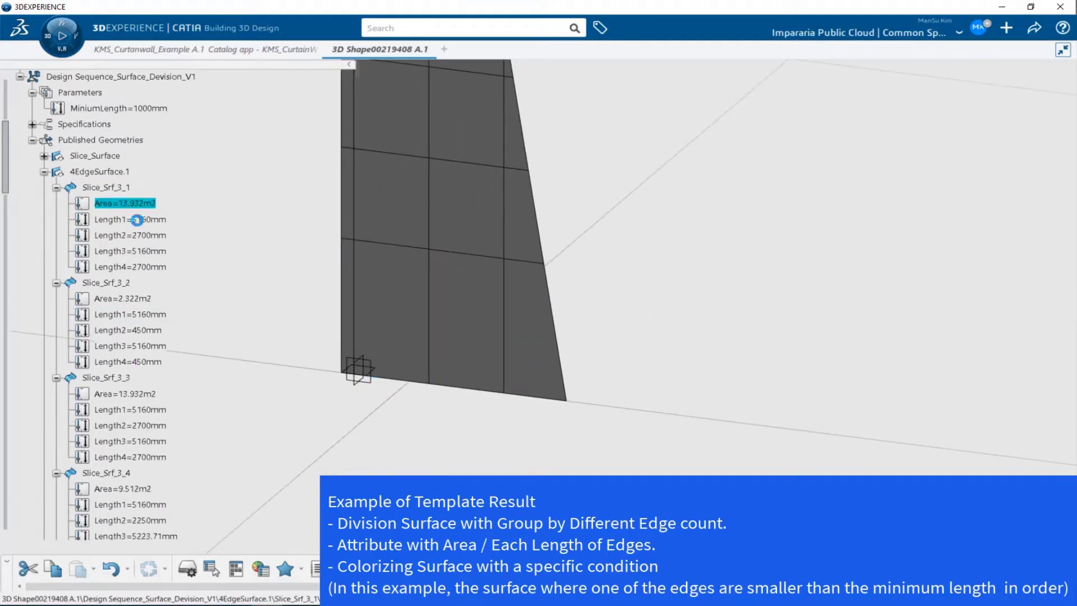
{"action": "left_click", "coordinate": [145, 267]}
{"action": "left_click", "coordinate": [115, 188]}
{"action": "left_click", "coordinate": [57, 188]}
{"action": "left_click", "coordinate": [44, 172]}
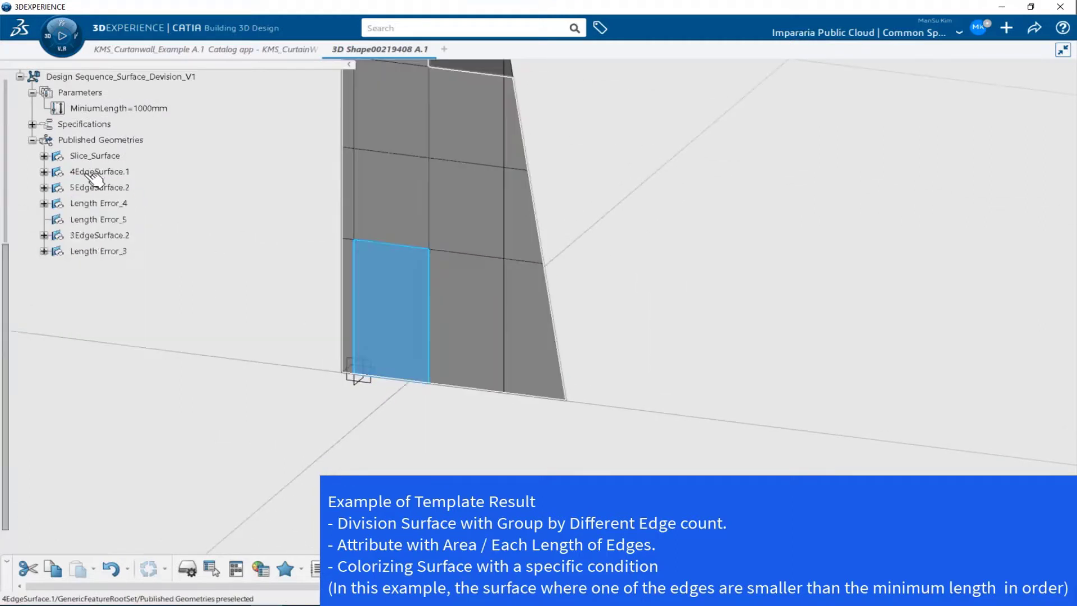
Hide the 4EdgeSurface.1, 5EdgeSurface.2 and 3EdgeSurface.2 geometry groups
{"action": "left_click", "coordinate": [92, 173]}
{"action": "left_click", "coordinate": [98, 235], "text": "ctrl"}
{"action": "right_click", "coordinate": [98, 235]}
{"action": "left_click", "coordinate": [123, 280]}
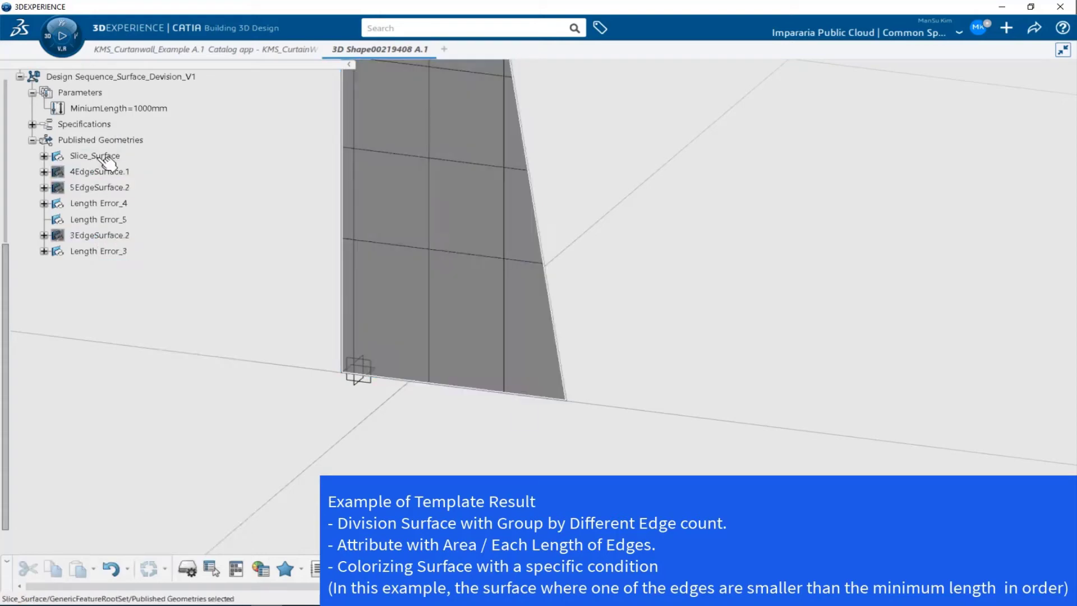
Examine which divided panels belong to Slice_Surface and to the Colorize surfaces in Length Error_4
{"action": "left_click", "coordinate": [104, 158]}
{"action": "middle_click_drag", "start_coordinate": [275, 241], "coordinate": [291, 313]}
{"action": "left_click", "coordinate": [106, 203]}
{"action": "left_click", "coordinate": [44, 203]}
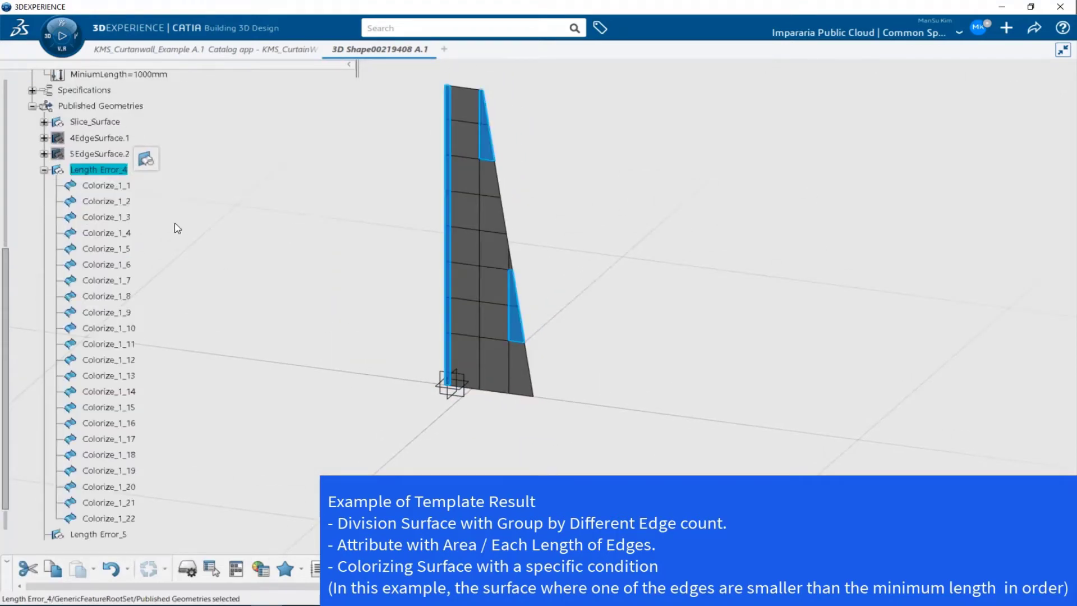
{"action": "left_click", "coordinate": [179, 242]}
{"action": "scroll", "coordinate": [103, 216], "scroll_direction": "down", "scroll_amount": 2}
{"action": "scroll", "coordinate": [111, 392], "scroll_direction": "up", "scroll_amount": 3}
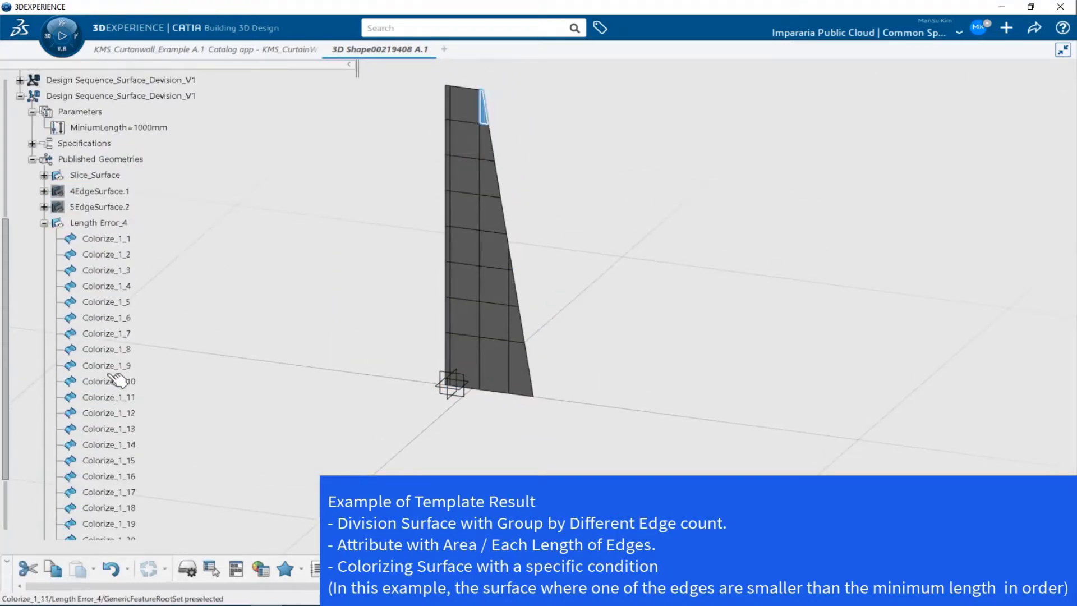
{"action": "left_click", "coordinate": [117, 240]}
{"action": "middle_click_drag", "start_coordinate": [524, 336], "coordinate": [528, 373]}
{"action": "left_click", "coordinate": [33, 144]}
{"action": "scroll", "coordinate": [34, 146], "scroll_direction": "up", "scroll_amount": 3}
{"action": "left_click", "coordinate": [33, 173]}
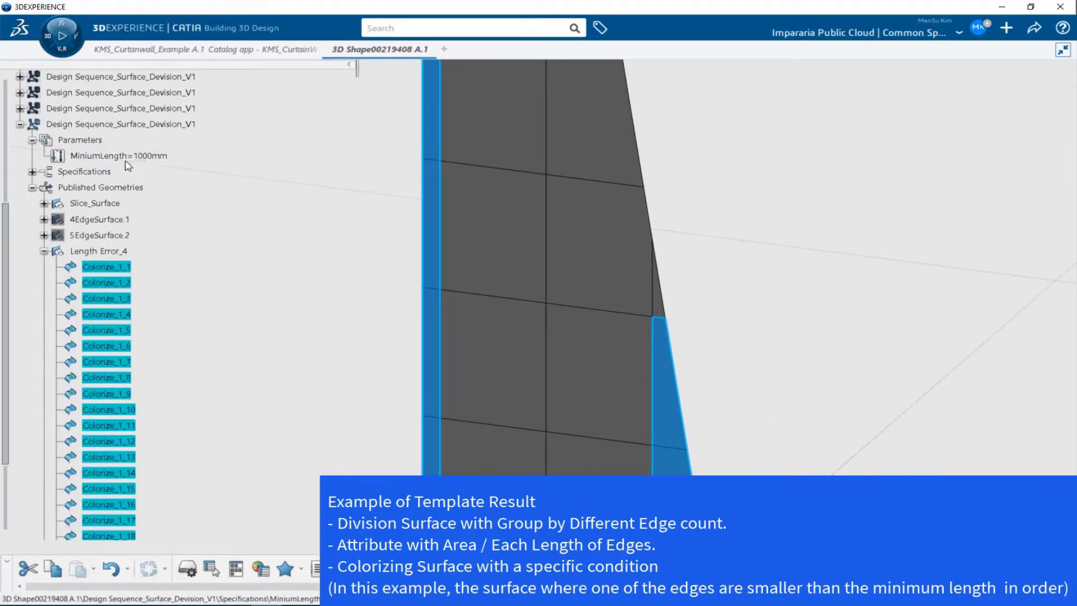
Set the MiniumLength parameter of the last surface division to 300 mm
{"action": "left_click", "coordinate": [149, 157]}
{"action": "double_click", "coordinate": [144, 161]}
{"action": "type", "text": "300"}
{"action": "key", "text": "Return"}
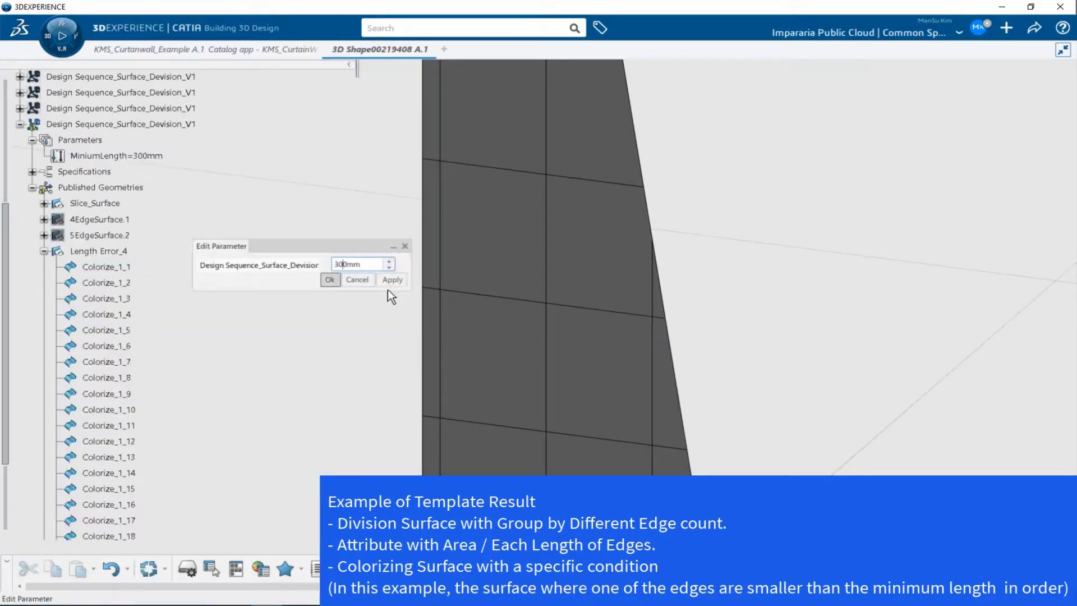
Hide Slice_Surface and inspect the colorized panel in Length Error_4
{"action": "middle_click_drag", "start_coordinate": [807, 228], "coordinate": [561, 316]}
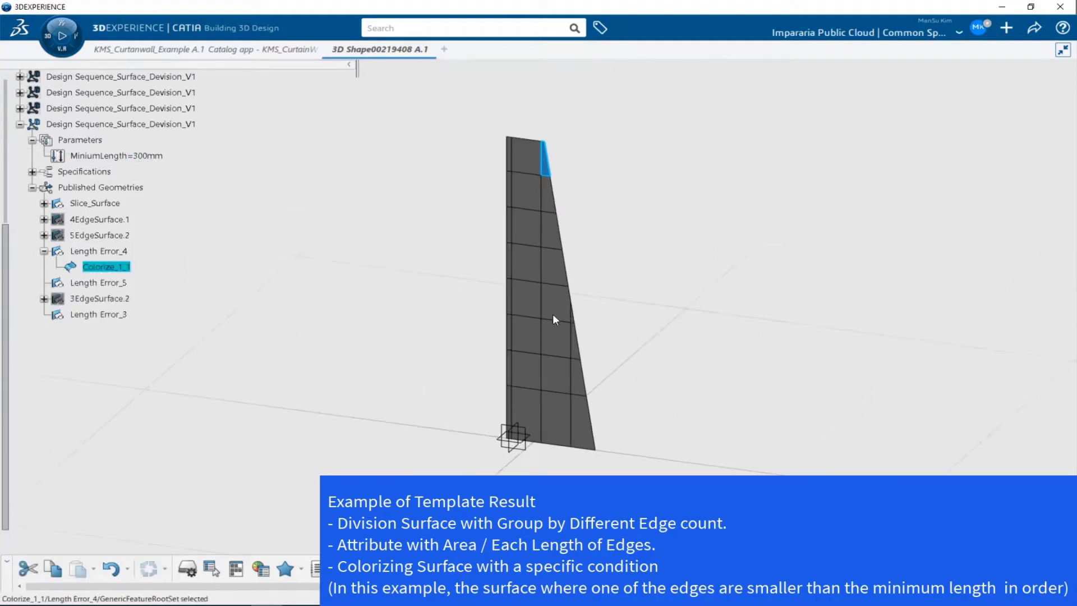
{"action": "left_click", "coordinate": [102, 205]}
{"action": "key", "text": "space"}
{"action": "middle_click_drag", "start_coordinate": [583, 193], "coordinate": [468, 208]}
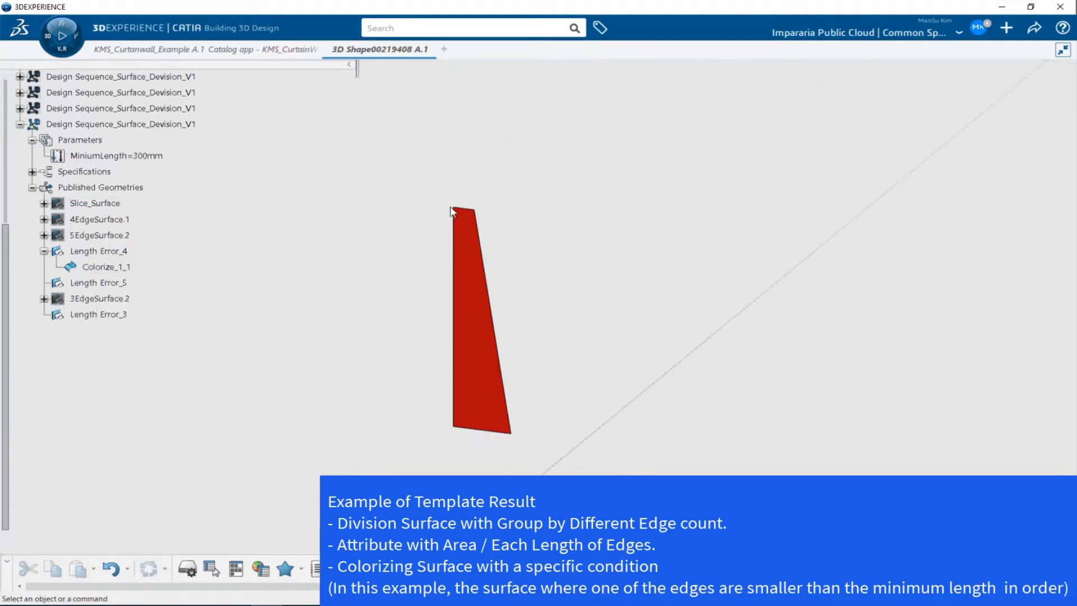
{"action": "left_click", "coordinate": [469, 213]}
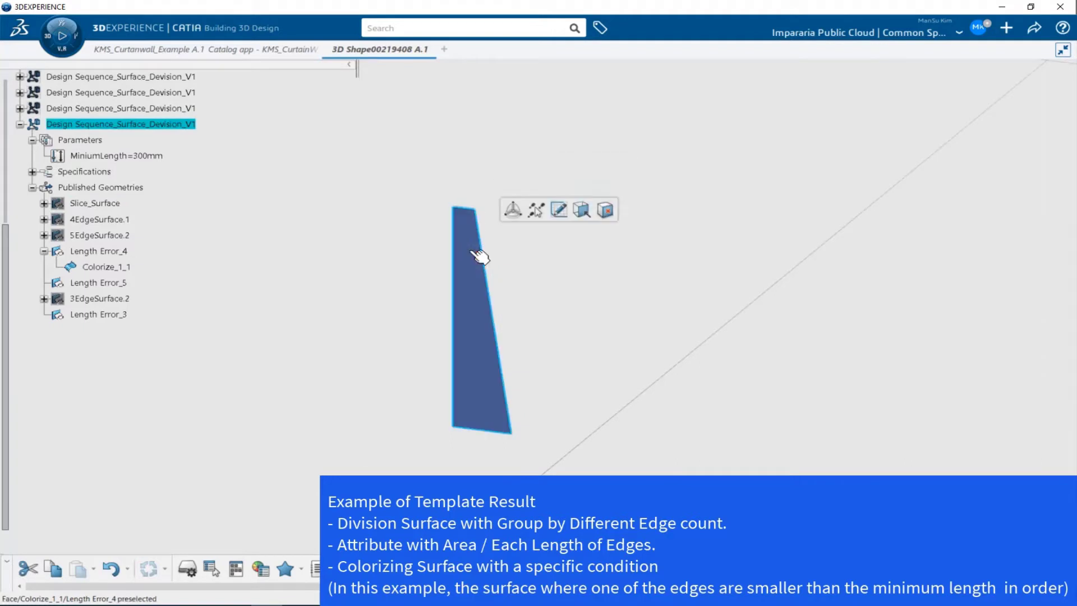
Hide Length Error_4, show Slice_Surface and inspect the area attribute of the narrow top corner panel
{"action": "left_click_drag", "start_coordinate": [98, 250], "coordinate": [115, 208]}
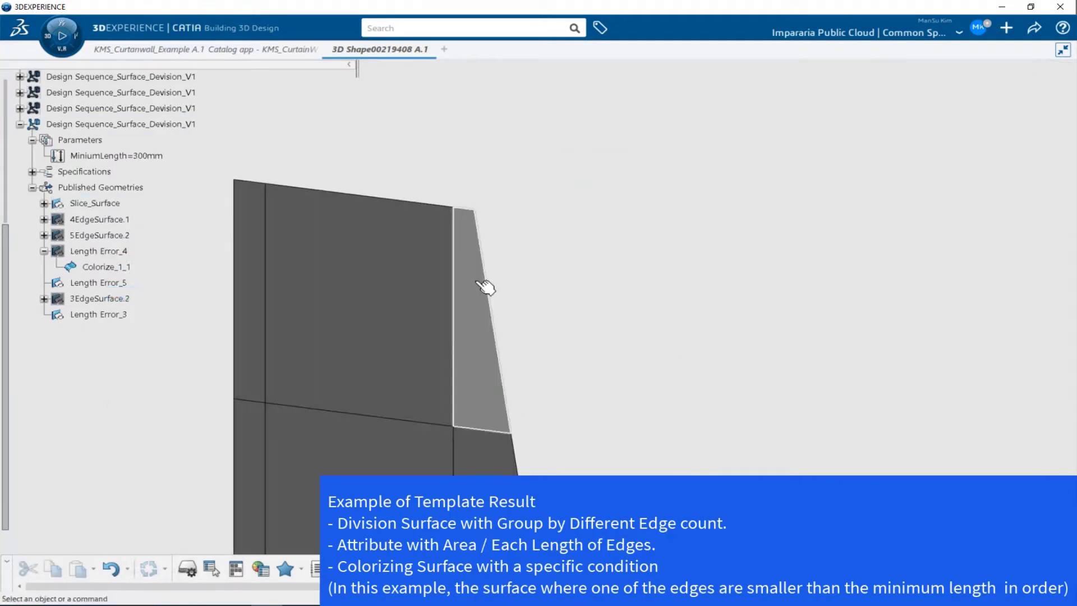
{"action": "left_click", "coordinate": [487, 283]}
{"action": "scroll", "coordinate": [187, 312], "scroll_direction": "up", "scroll_amount": 10}
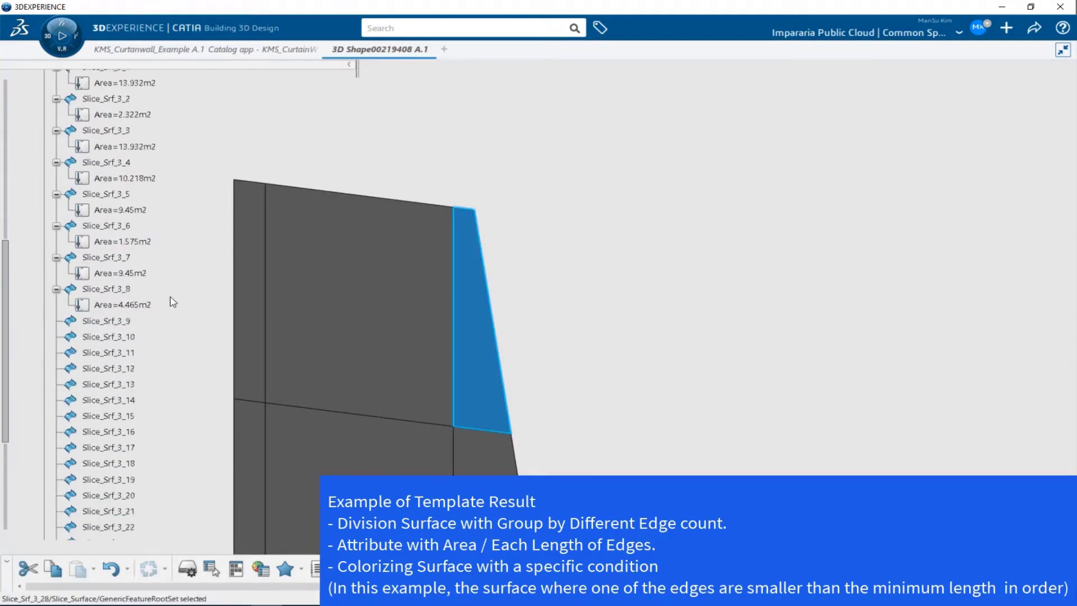
Switch the display from Slice_Surface to 4EdgeSurface.1 and inspect the narrow corner panel's area and edge length attributes
{"action": "left_click", "coordinate": [95, 317]}
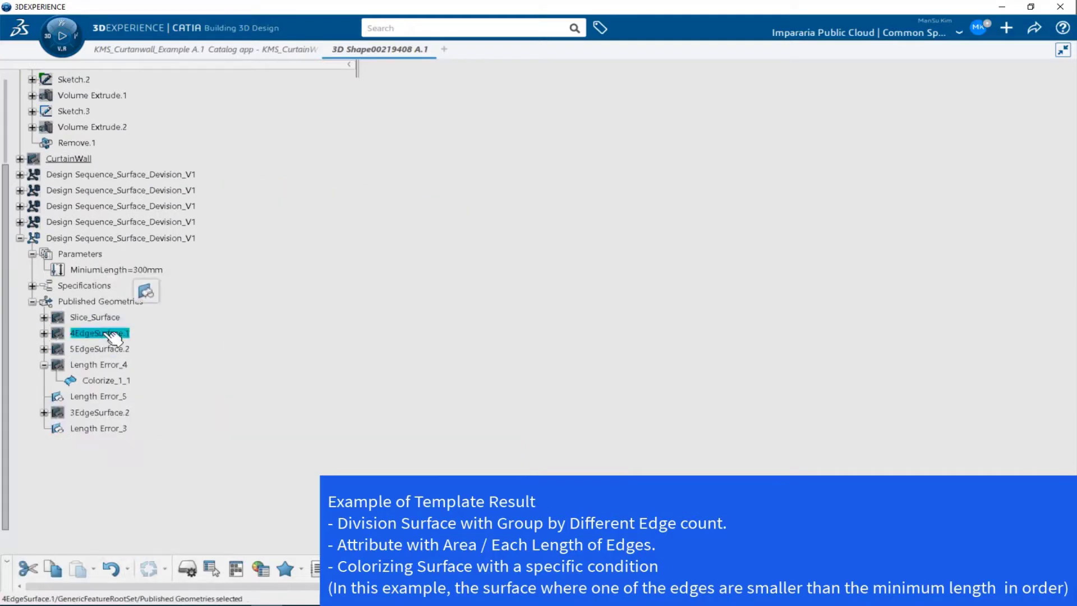
{"action": "left_click", "coordinate": [469, 312]}
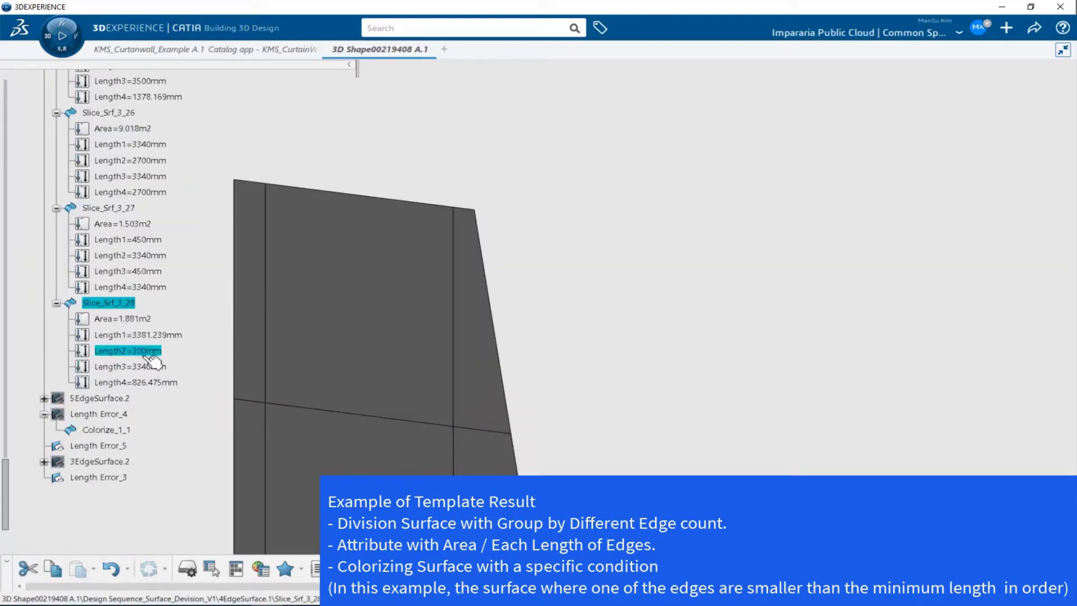
{"action": "scroll", "coordinate": [179, 336], "scroll_direction": "up", "scroll_amount": 20}
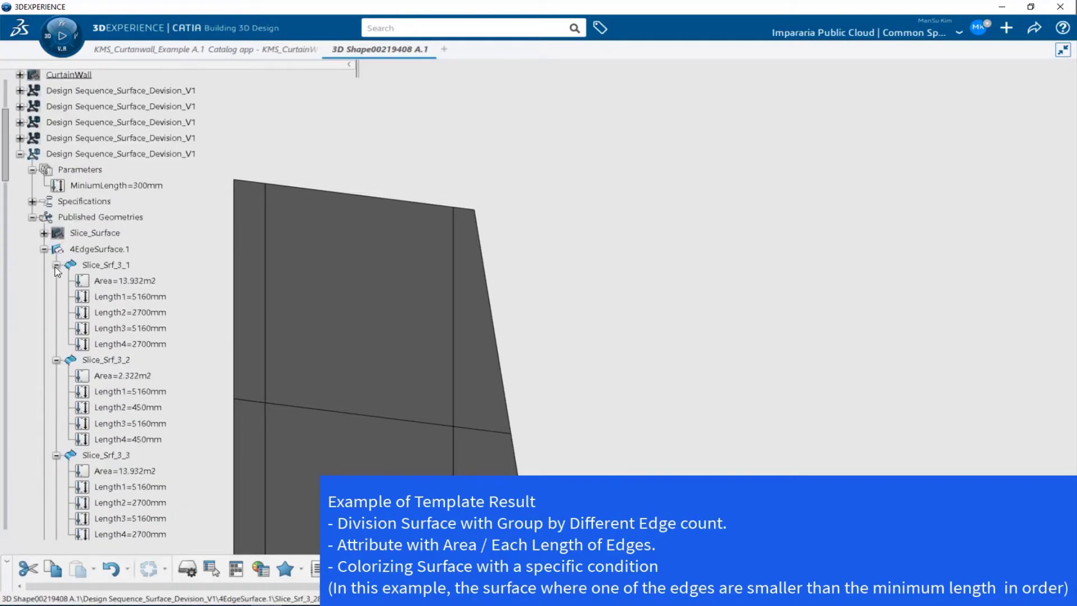
{"action": "left_click", "coordinate": [56, 267]}
{"action": "left_click", "coordinate": [44, 249]}
{"action": "left_click", "coordinate": [90, 251]}
{"action": "middle_click_drag", "start_coordinate": [522, 291], "coordinate": [579, 322]}
{"action": "left_click", "coordinate": [580, 321]}
{"action": "middle_click_drag", "start_coordinate": [567, 414], "coordinate": [583, 331]}
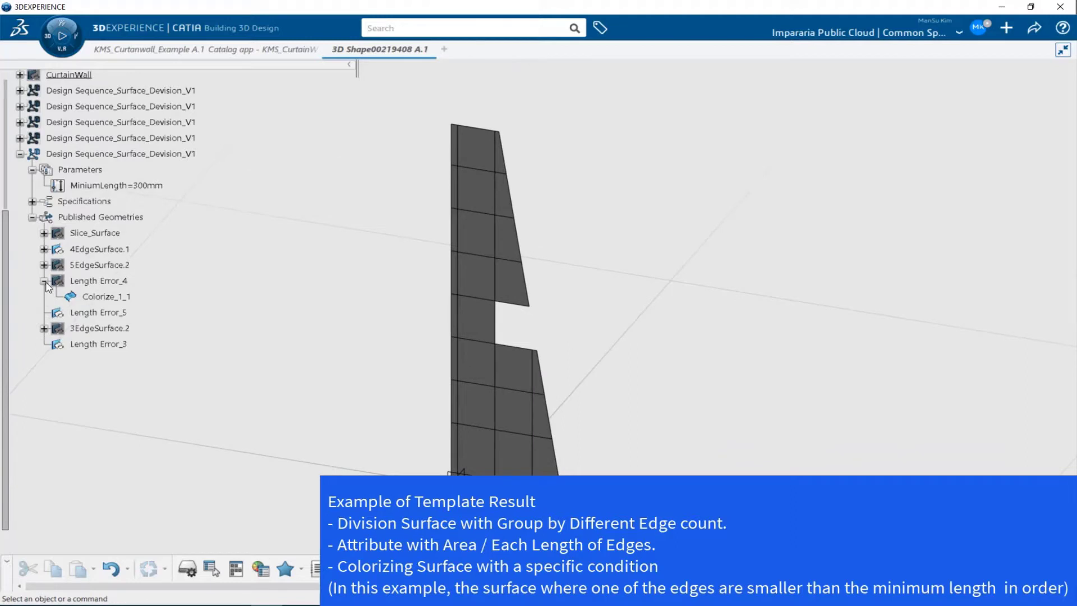
Hide 4EdgeSurface.1, show 5EdgeSurface.2 and inspect the area and edge length attributes of its five-edged panel
{"action": "right_click", "coordinate": [99, 248]}
{"action": "left_click", "coordinate": [132, 293]}
{"action": "right_click", "coordinate": [97, 264]}
{"action": "left_click", "coordinate": [132, 307]}
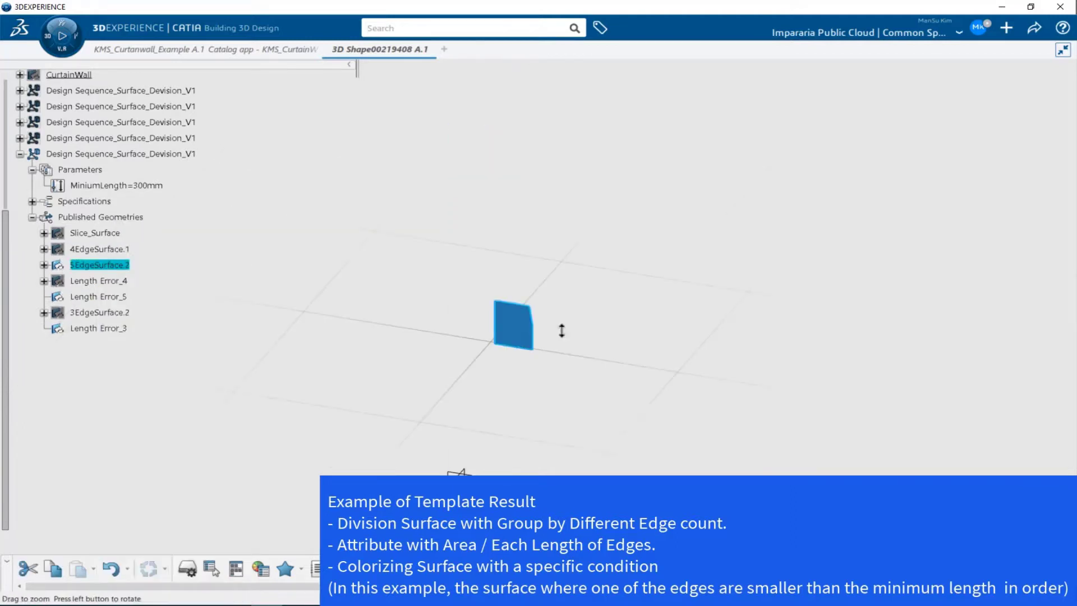
{"action": "middle_click_drag", "start_coordinate": [563, 332], "coordinate": [540, 312]}
{"action": "left_click", "coordinate": [540, 312]}
{"action": "left_click", "coordinate": [44, 265]}
{"action": "left_click", "coordinate": [108, 280]}
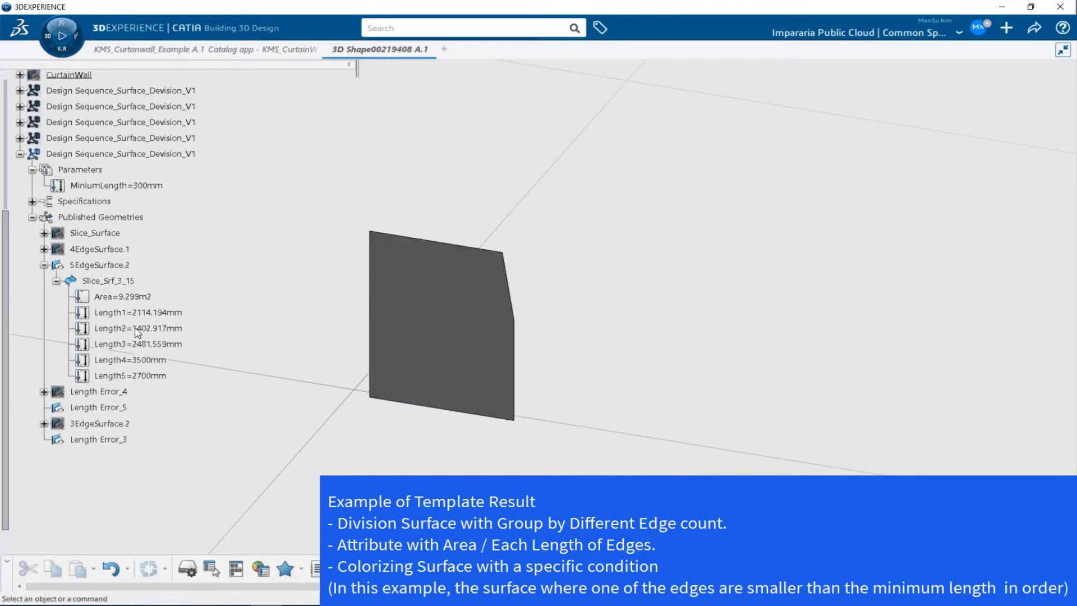
{"action": "left_click", "coordinate": [44, 264]}
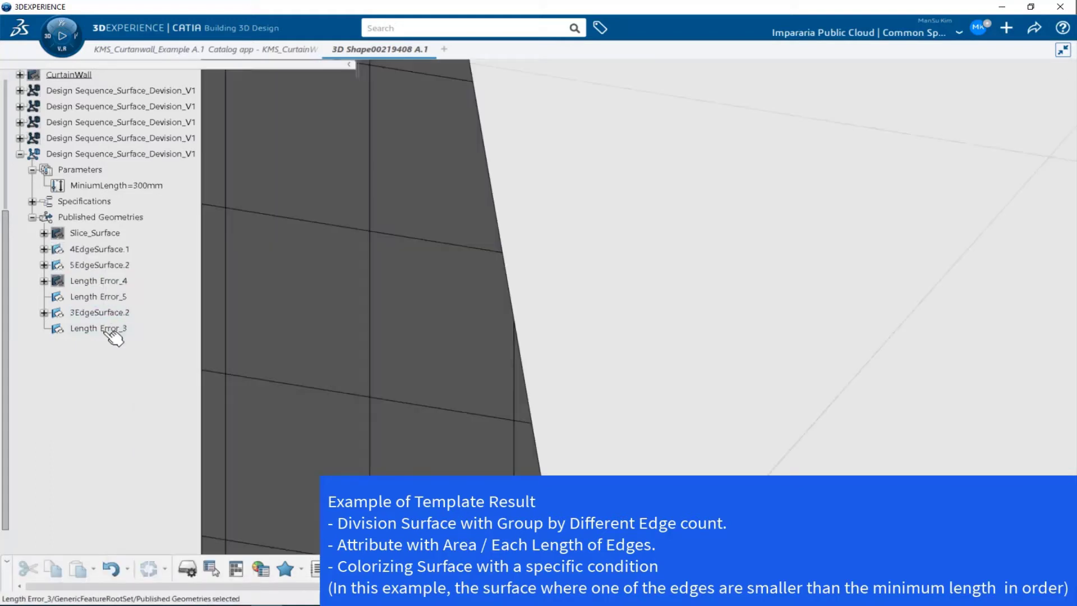
Hide the Length Error_3 group of the last surface division
{"action": "right_click", "coordinate": [112, 330]}
{"action": "left_click", "coordinate": [128, 311]}
{"action": "middle_click_drag", "start_coordinate": [545, 250], "coordinate": [577, 342]}
{"action": "middle_click_drag", "start_coordinate": [517, 395], "coordinate": [570, 429]}
Show the four other Design Sequence_Surface_Devision_V1 results and review the colorized panels across the whole facade
{"action": "left_click", "coordinate": [120, 138]}
{"action": "left_click", "coordinate": [114, 93], "text": "shift"}
{"action": "right_click", "coordinate": [105, 92]}
{"action": "left_click", "coordinate": [120, 73]}
{"action": "middle_click_drag", "start_coordinate": [633, 387], "coordinate": [496, 391]}
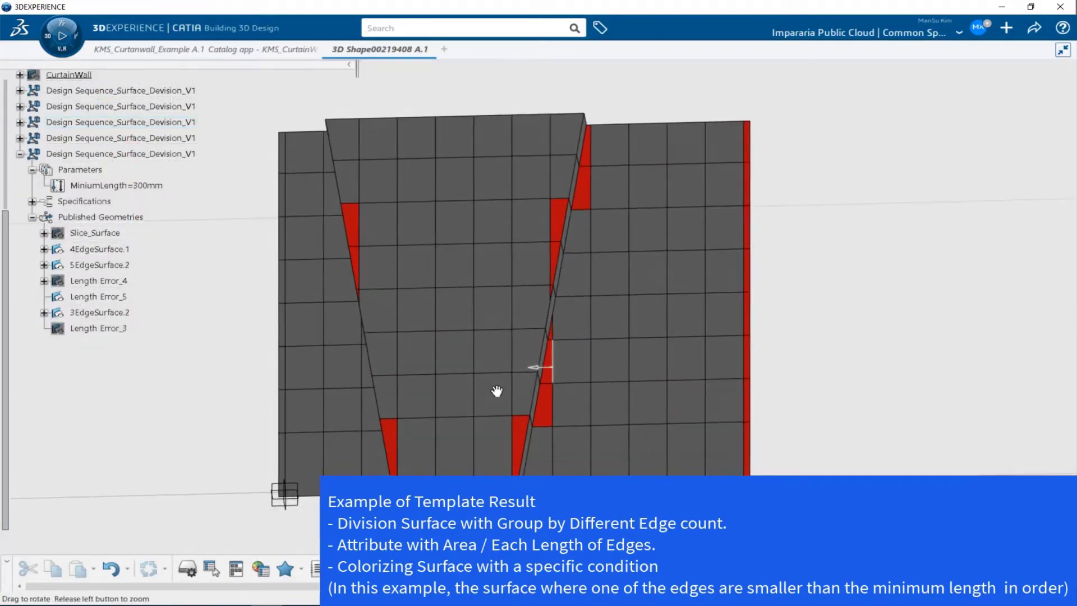
{"action": "middle_click_drag", "start_coordinate": [711, 254], "coordinate": [698, 244]}
{"action": "middle_click_drag", "start_coordinate": [654, 280], "coordinate": [488, 337]}
{"action": "left_click", "coordinate": [237, 250]}
{"action": "scroll", "coordinate": [230, 250], "scroll_direction": "up", "scroll_amount": 1}
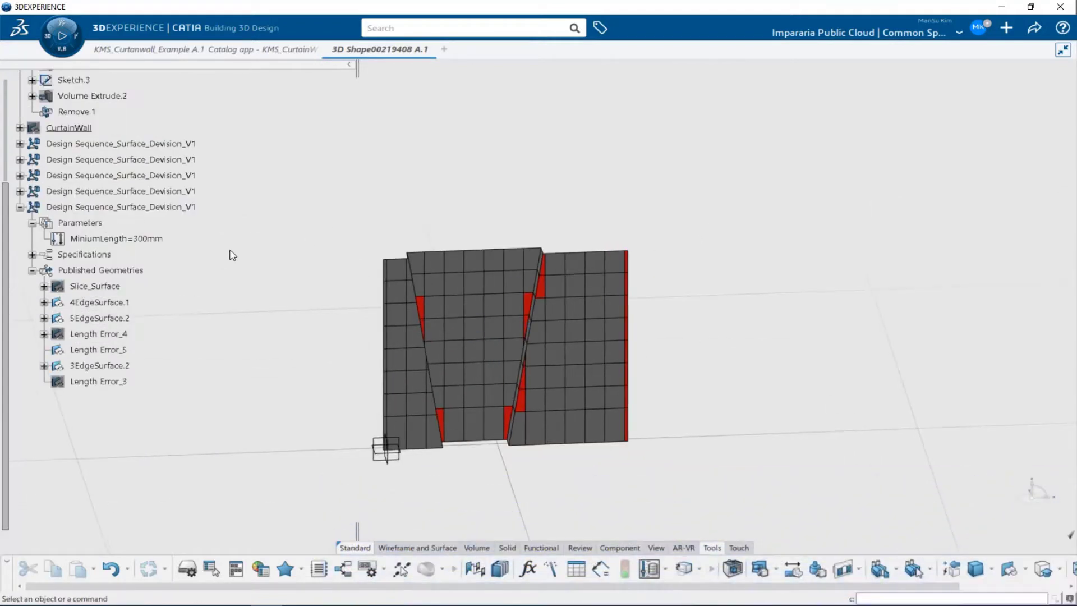
Hide all five Design Sequence_Surface_Devision_V1 results and show the CurtainWall set
{"action": "left_click", "coordinate": [20, 207]}
{"action": "left_click", "coordinate": [73, 143]}
{"action": "left_click", "coordinate": [78, 207], "text": "shift"}
{"action": "key", "text": "space"}
{"action": "left_click", "coordinate": [73, 129]}
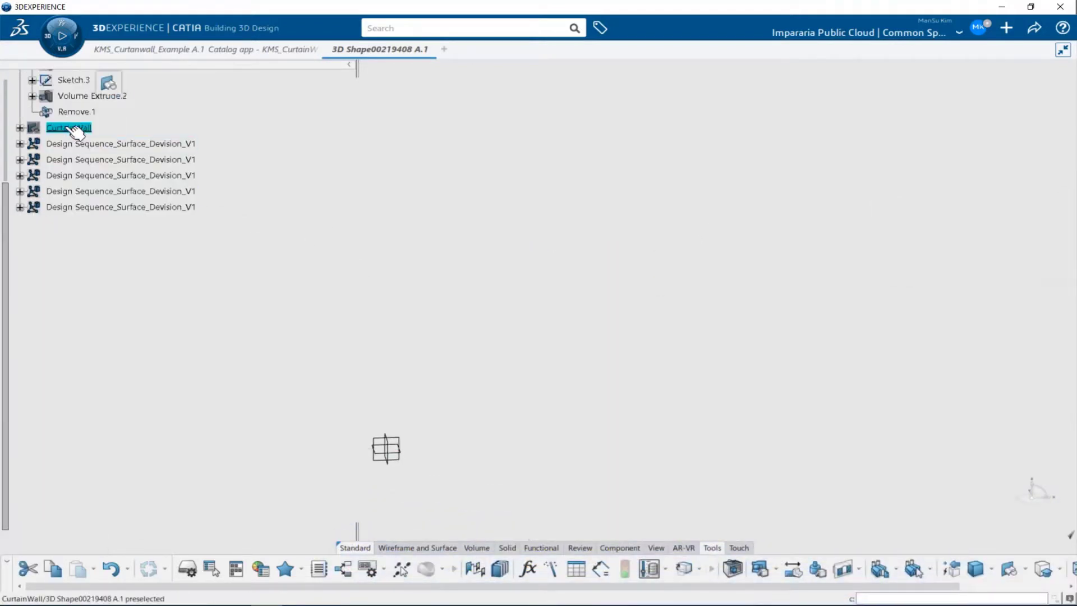
{"action": "key", "text": "space"}
{"action": "middle_click_drag", "start_coordinate": [455, 347], "coordinate": [608, 359]}
{"action": "left_click", "coordinate": [667, 353]}
{"action": "scroll", "coordinate": [156, 257], "scroll_direction": "up", "scroll_amount": 2}
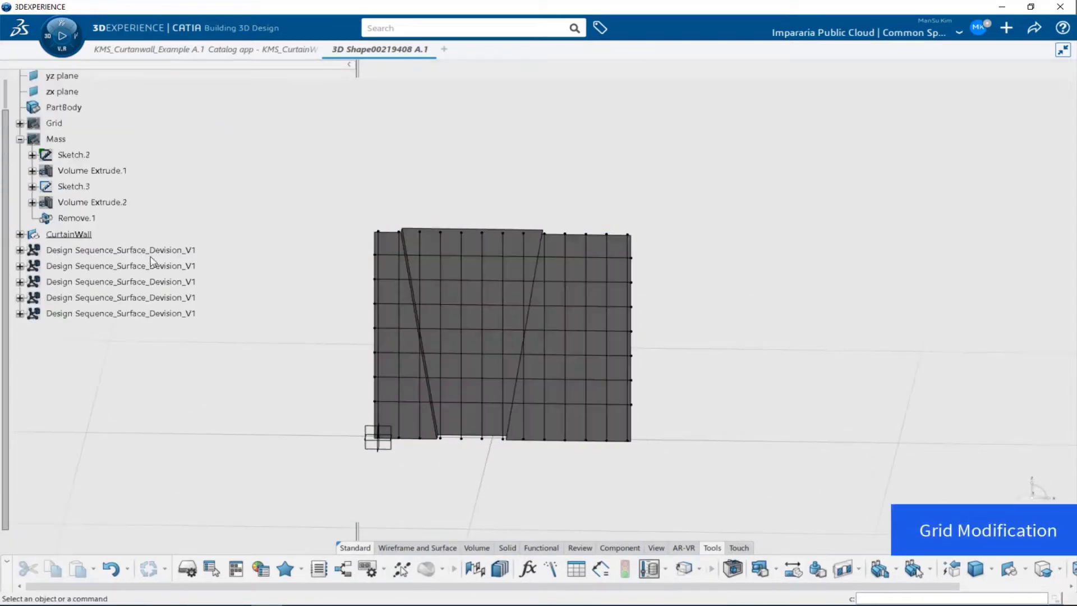
Create a new sketch in CurtainWall's Front_Grid by copying Sketch.4, and open it for editing
{"action": "double_click", "coordinate": [65, 236]}
{"action": "left_click", "coordinate": [32, 250]}
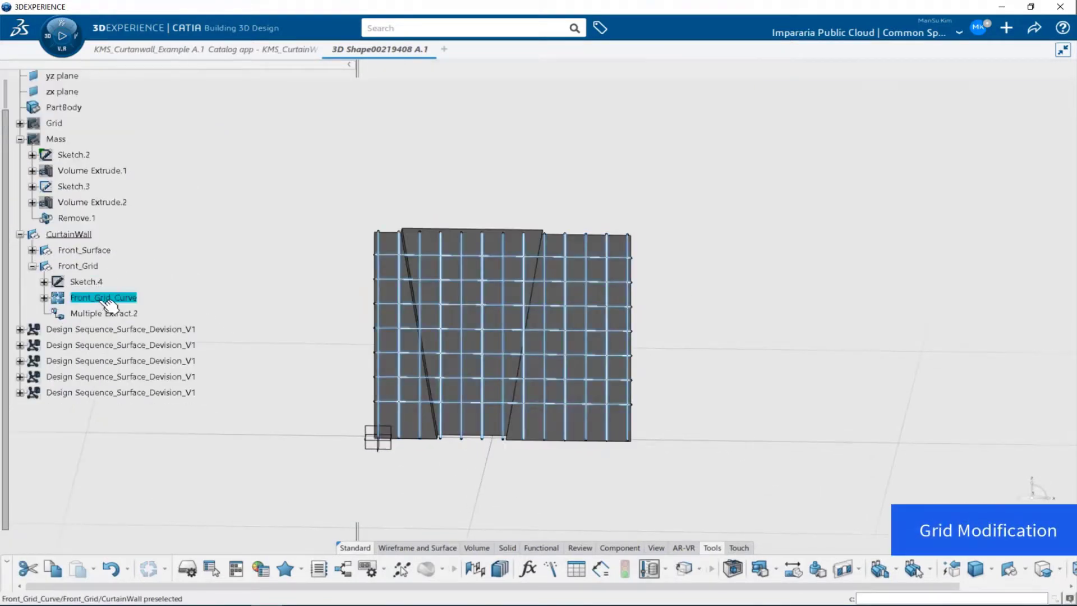
{"action": "middle_click_drag", "start_coordinate": [374, 346], "coordinate": [358, 277]}
{"action": "left_click", "coordinate": [188, 301]}
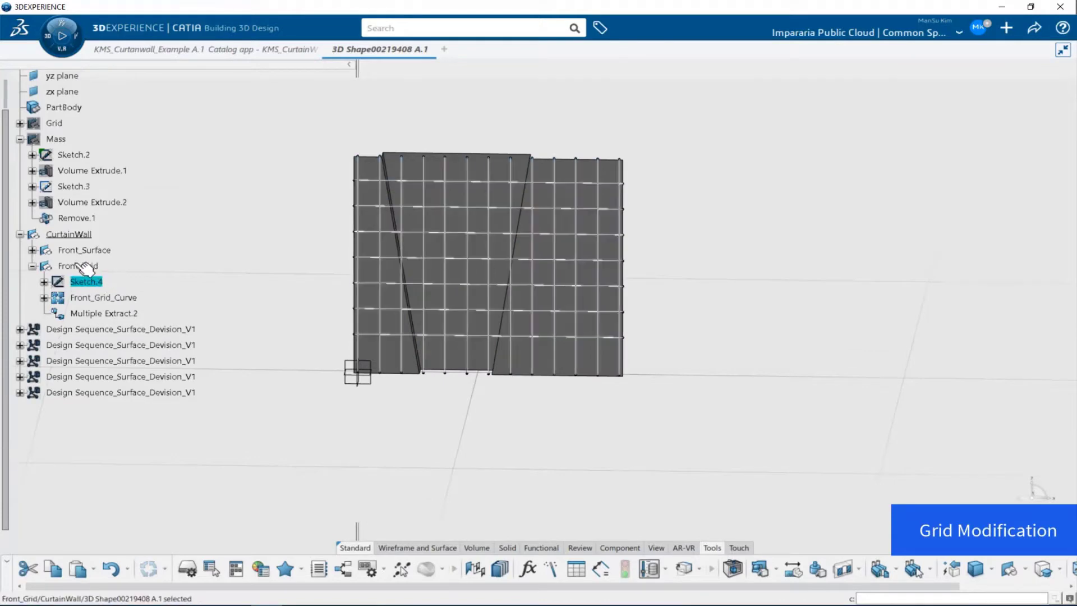
{"action": "key", "text": "ctrl+v"}
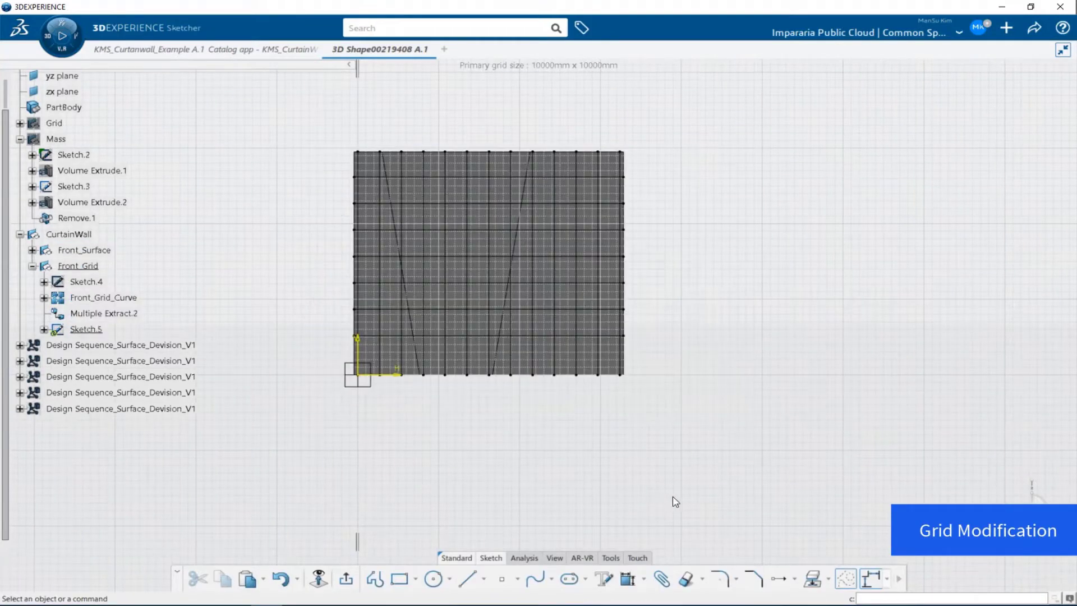
Project Front_Grid_Curve into the new sketch
{"action": "left_click", "coordinate": [811, 581]}
{"action": "left_click", "coordinate": [105, 298]}
{"action": "left_click", "coordinate": [1008, 149]}
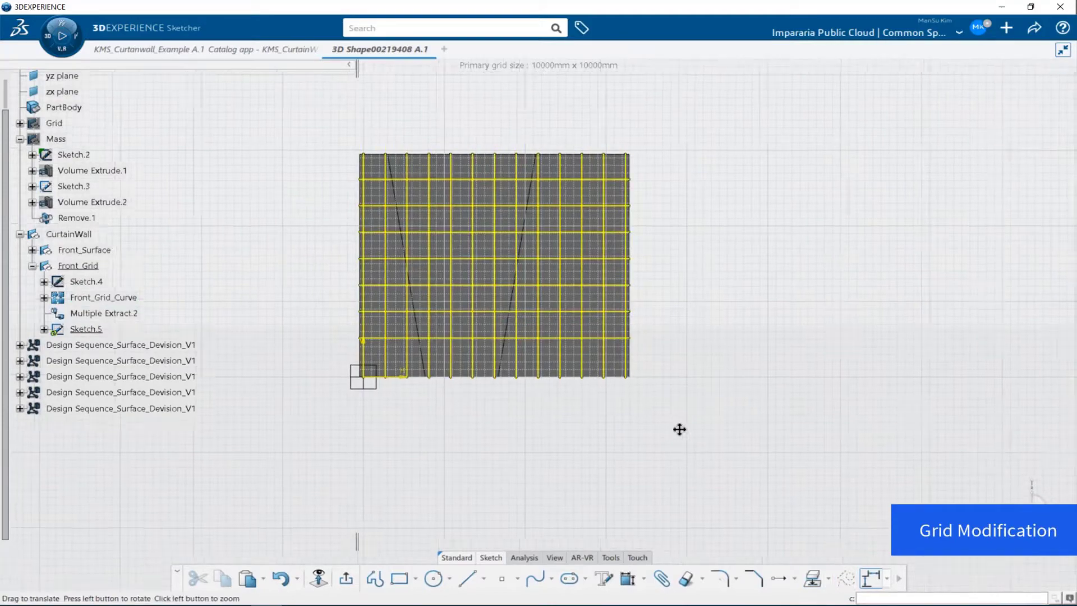
Project the two slanted side faces of the Mass recess into the sketch, then redisplay CurtainWall in a view normal to the sketch
{"action": "left_click", "coordinate": [812, 581]}
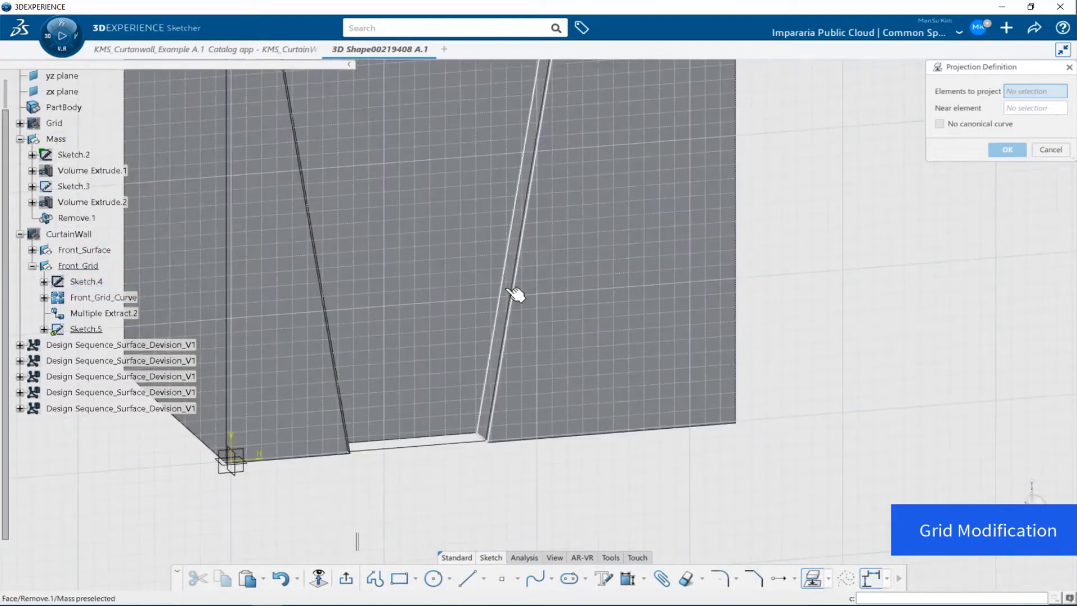
{"action": "left_click", "coordinate": [507, 290]}
{"action": "middle_click_drag", "start_coordinate": [504, 322], "coordinate": [395, 314]}
{"action": "left_click", "coordinate": [405, 298]}
{"action": "left_click", "coordinate": [1007, 150]}
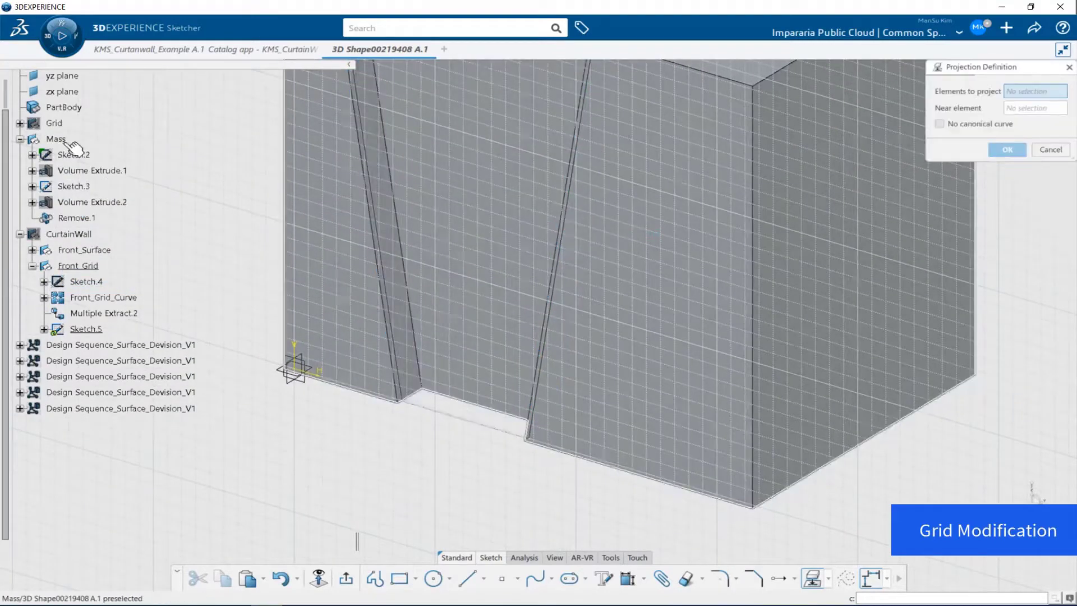
{"action": "key", "text": "Escape"}
{"action": "left_click", "coordinate": [69, 235]}
{"action": "key", "text": "space"}
{"action": "middle_click_drag", "start_coordinate": [572, 337], "coordinate": [701, 356]}
{"action": "left_click", "coordinate": [319, 579]}
Sketch a horizontal line about 19 m long across the lowest panel row and trim it to one segment at each end
{"action": "middle_click_drag", "start_coordinate": [409, 362], "coordinate": [508, 381]}
{"action": "left_click", "coordinate": [467, 578]}
{"action": "left_click", "coordinate": [465, 337]}
{"action": "middle_click_drag", "start_coordinate": [628, 353], "coordinate": [494, 329]}
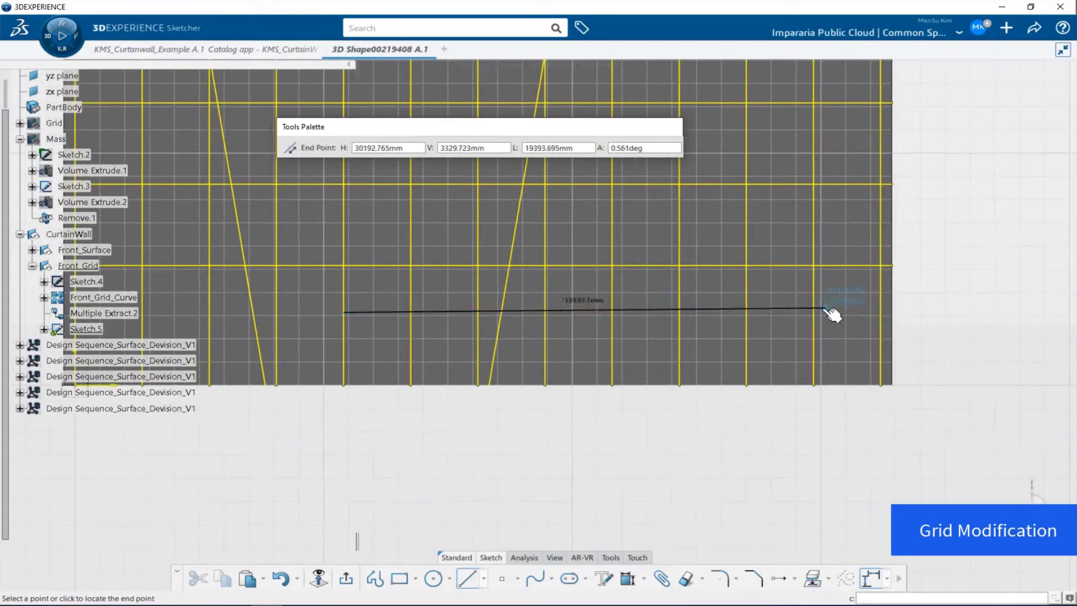
{"action": "left_click", "coordinate": [817, 310]}
{"action": "left_click", "coordinate": [685, 578]}
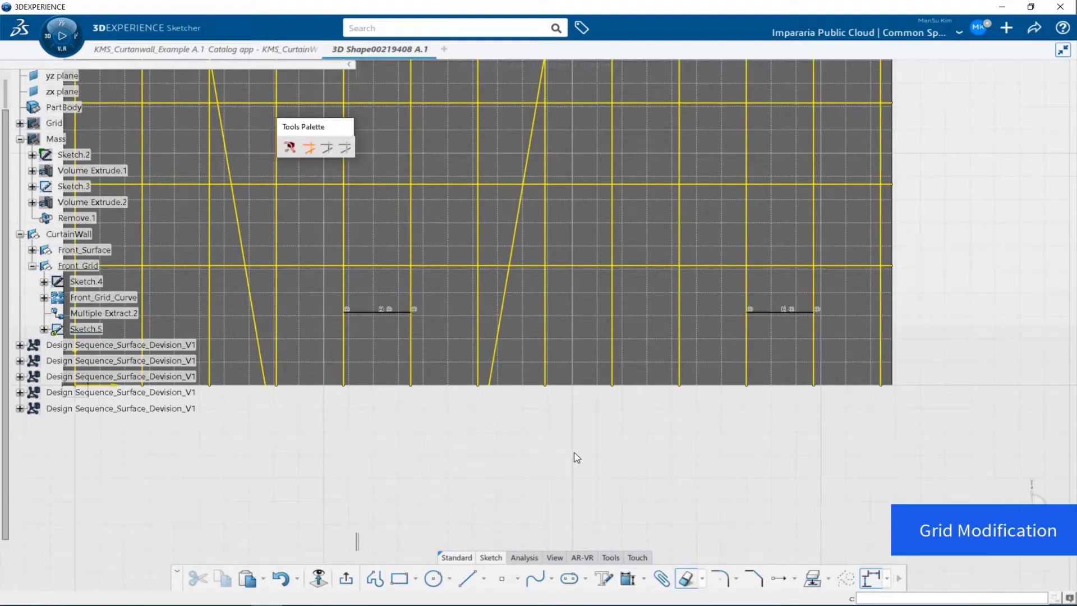
Constrain the left trimmed line segment's distance from the sketch's horizontal axis
{"action": "left_click", "coordinate": [628, 578]}
{"action": "middle_click_drag", "start_coordinate": [120, 376], "coordinate": [319, 375]}
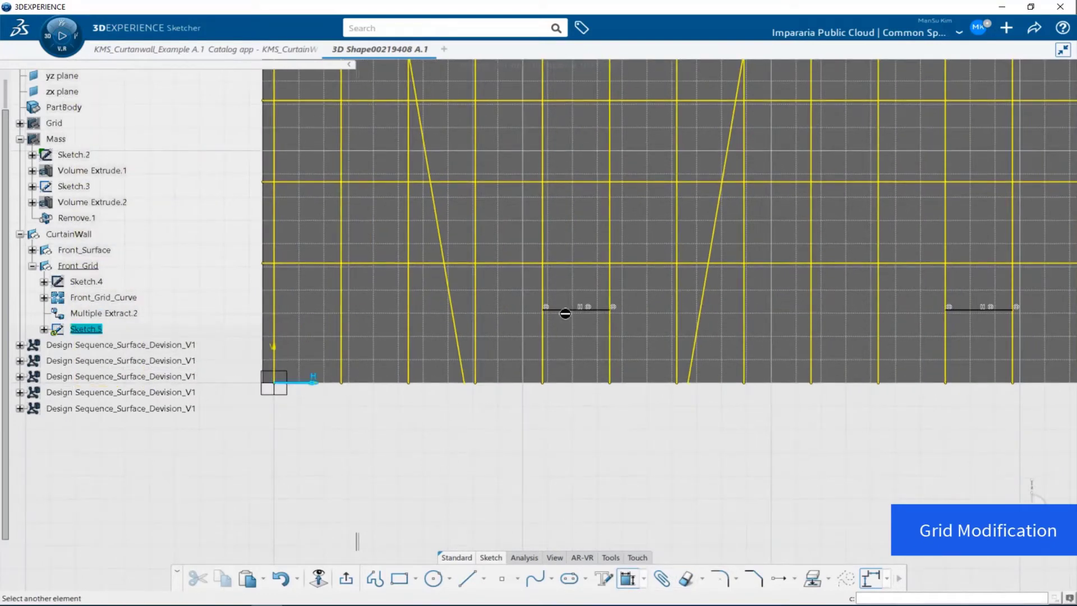
{"action": "left_click", "coordinate": [675, 434]}
Trim the short vertical grid segments that cross the two slanted recess edges and exit the sketch
{"action": "mouse_move", "coordinate": [675, 434]}
{"action": "middle_mouse_down"}
{"action": "mouse_move", "coordinate": [637, 425]}
{"action": "mouse_move", "coordinate": [523, 346]}
{"action": "mouse_move", "coordinate": [711, 424]}
{"action": "mouse_move", "coordinate": [516, 352]}
{"action": "middle_mouse_up"}
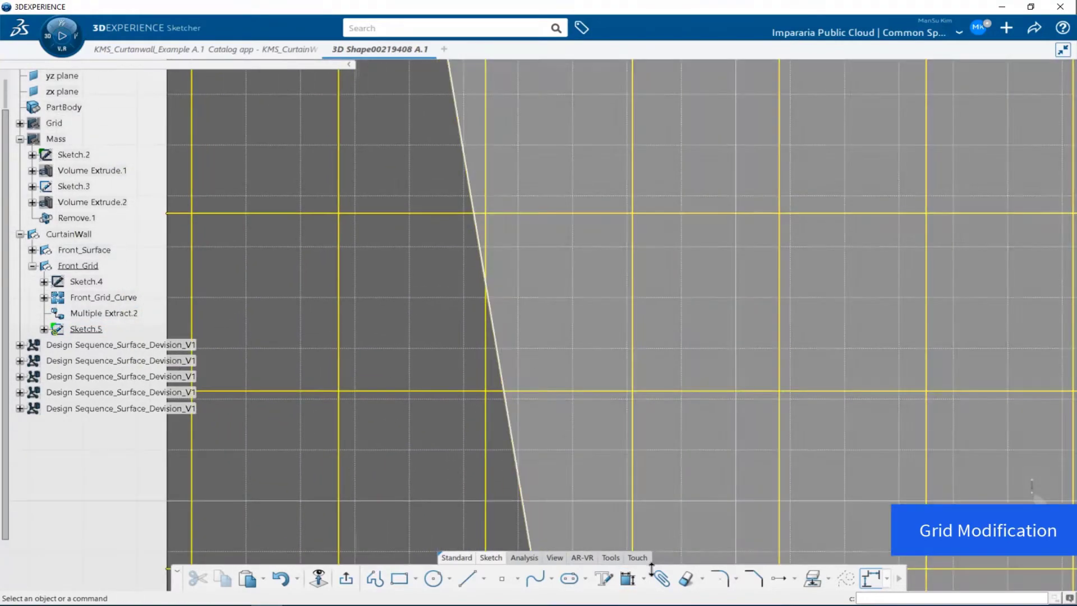
{"action": "left_click", "coordinate": [685, 578]}
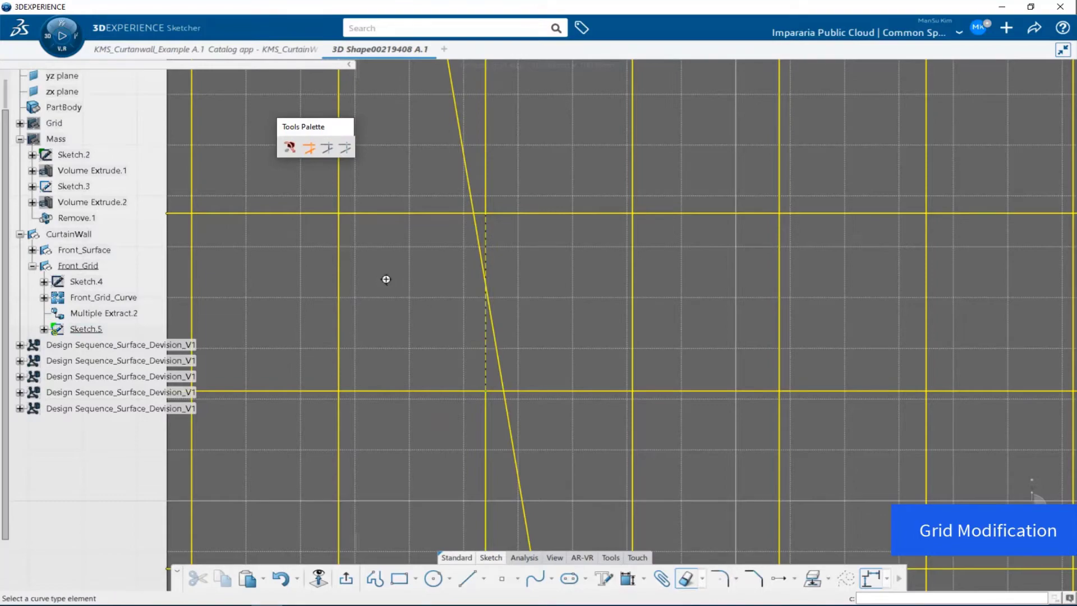
{"action": "middle_click_drag", "start_coordinate": [385, 279], "coordinate": [409, 365]}
{"action": "mouse_move", "coordinate": [793, 334]}
{"action": "middle_mouse_down"}
{"action": "mouse_move", "coordinate": [540, 342]}
{"action": "mouse_move", "coordinate": [552, 280]}
{"action": "middle_mouse_up"}
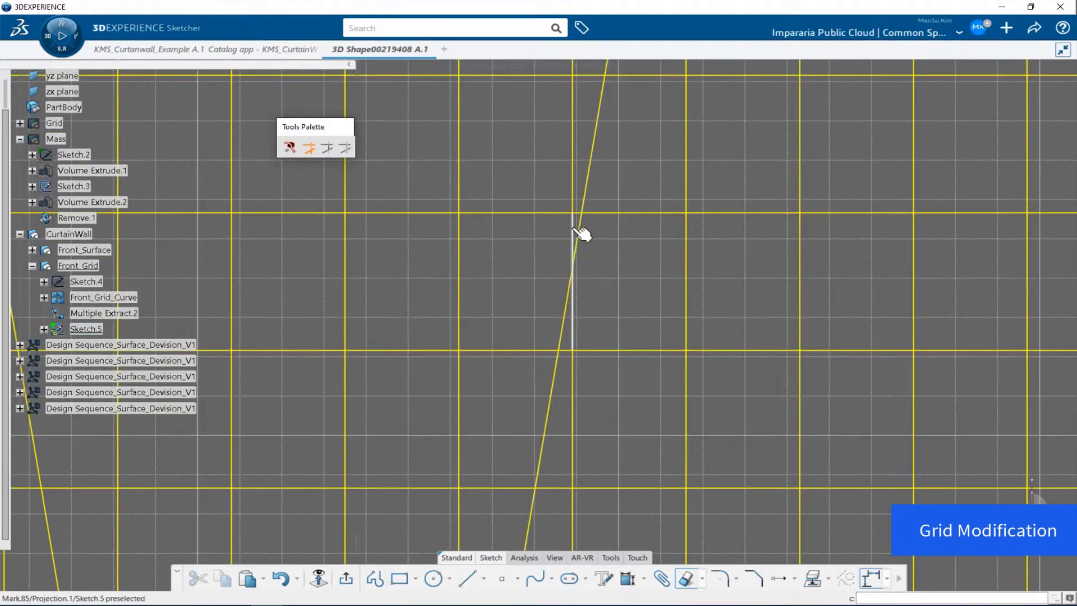
{"action": "mouse_move", "coordinate": [582, 314]}
{"action": "middle_mouse_down"}
{"action": "mouse_move", "coordinate": [584, 248]}
{"action": "mouse_move", "coordinate": [603, 361]}
{"action": "mouse_move", "coordinate": [594, 251]}
{"action": "middle_mouse_up"}
{"action": "left_click", "coordinate": [346, 580]}
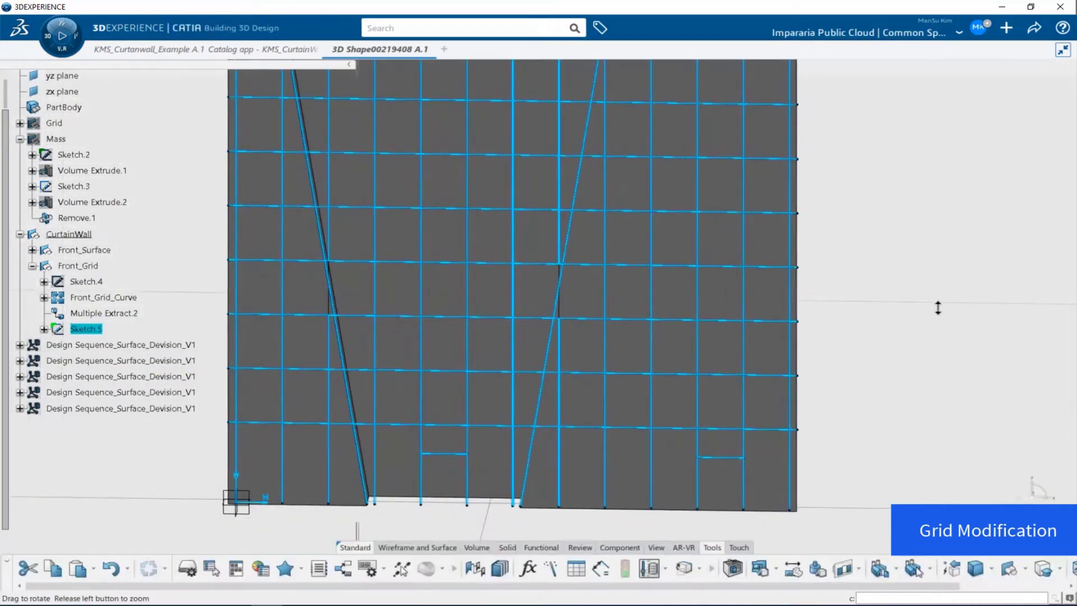
Replace Front_Grid_Curve with Sketch.5 as the grid input of the surface divisions
{"action": "left_click", "coordinate": [101, 297]}
{"action": "middle_click_drag", "start_coordinate": [442, 398], "coordinate": [461, 356]}
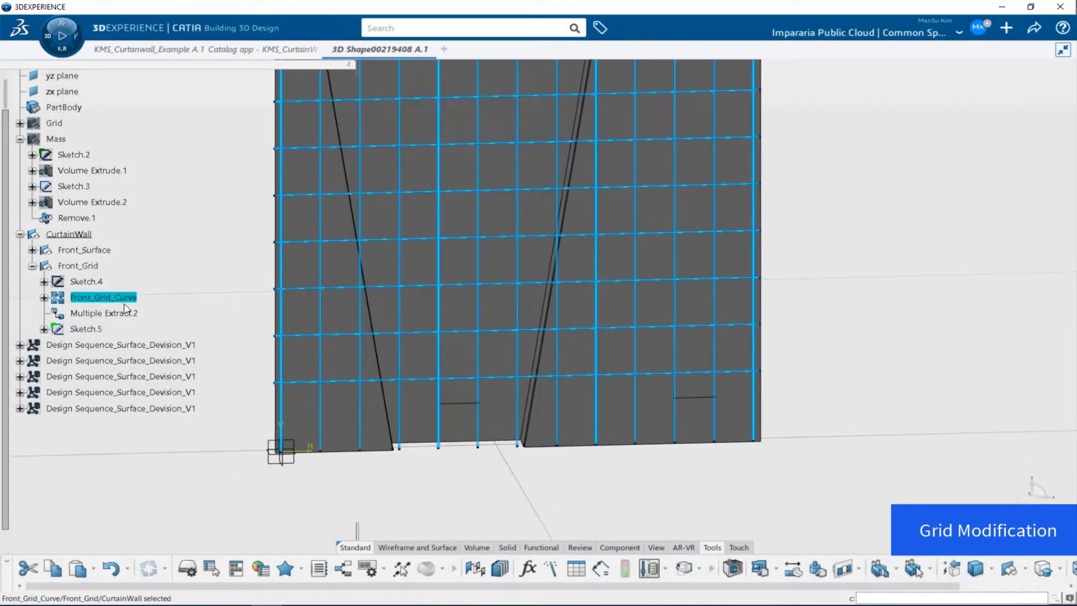
{"action": "right_click", "coordinate": [112, 299]}
{"action": "key", "text": "l"}
{"action": "left_click", "coordinate": [95, 329]}
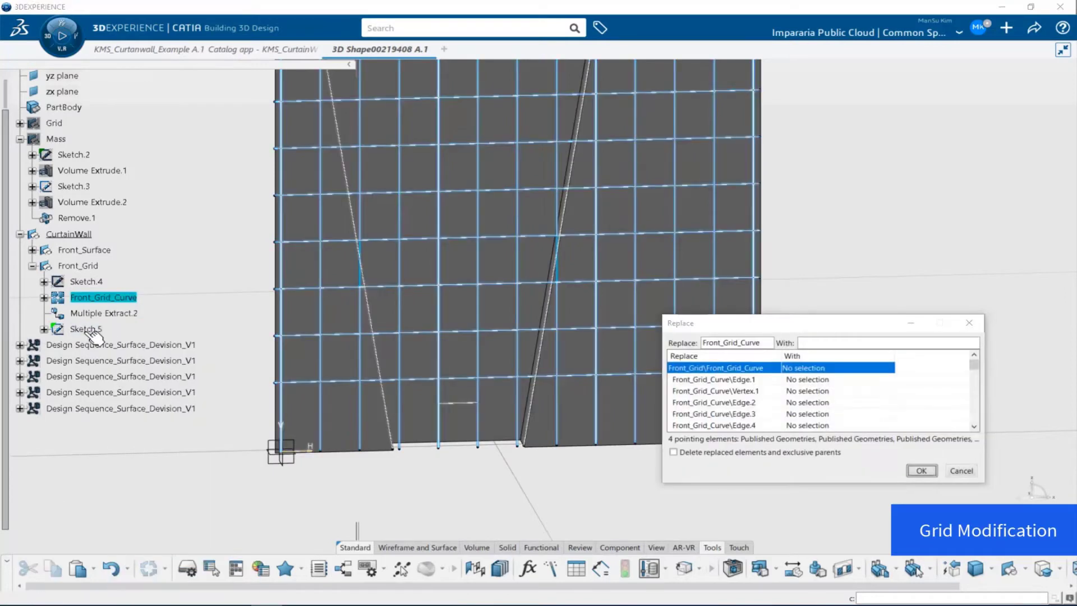
{"action": "left_click", "coordinate": [922, 471]}
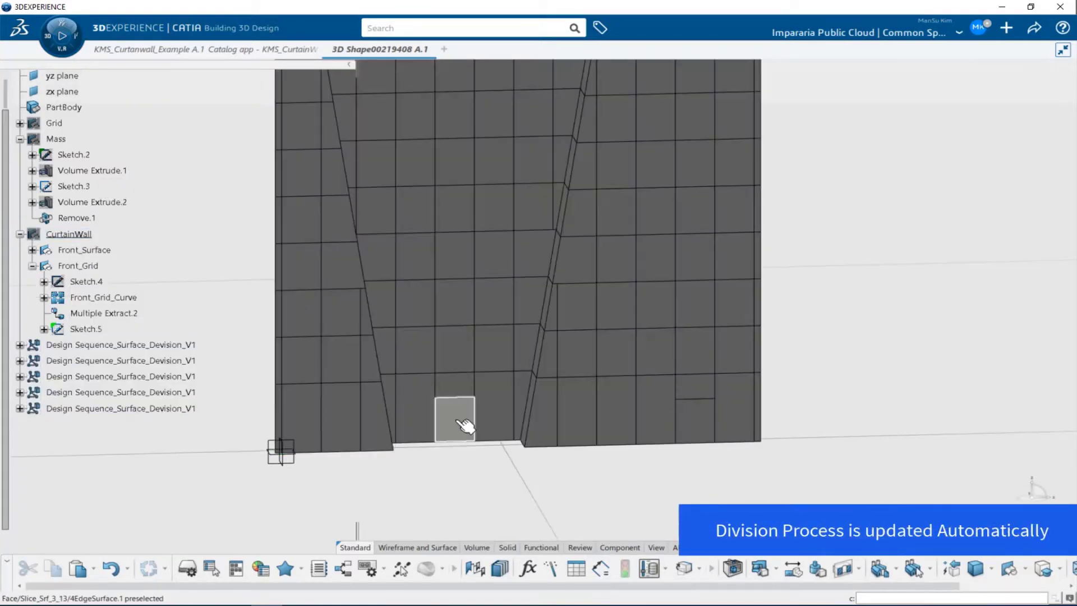
Examine the updated panel divisions along the slanted edges and highlight the last division's 5EdgeSurface.2 group
{"action": "middle_click_drag", "start_coordinate": [629, 392], "coordinate": [492, 305]}
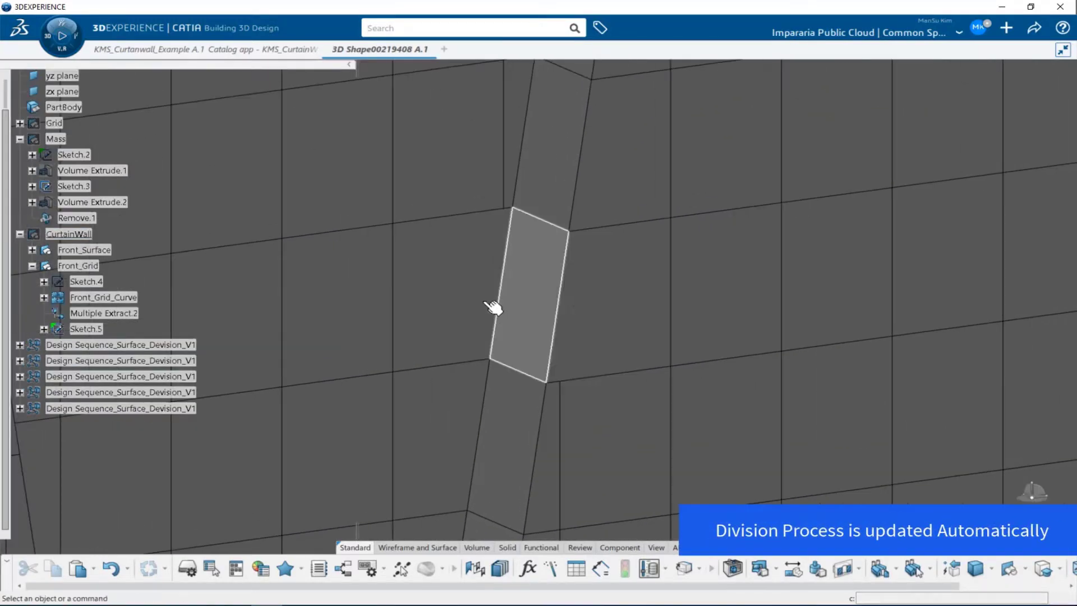
{"action": "middle_click_drag", "start_coordinate": [606, 314], "coordinate": [613, 343]}
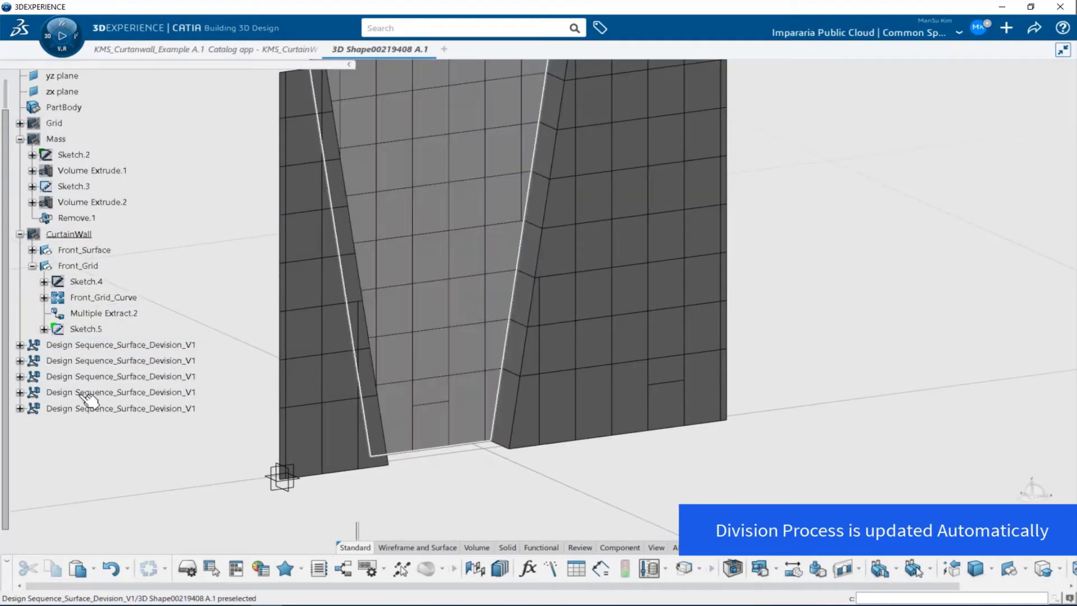
{"action": "left_click", "coordinate": [82, 410]}
{"action": "left_click", "coordinate": [20, 408]}
{"action": "middle_click_drag", "start_coordinate": [236, 387], "coordinate": [256, 422]}
{"action": "left_click", "coordinate": [32, 114]}
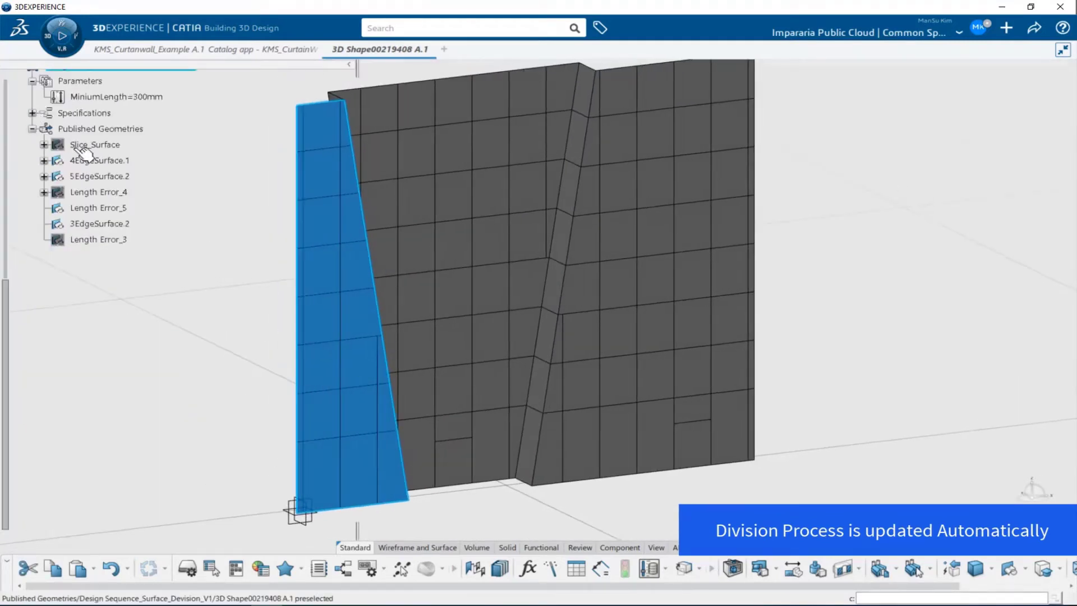
{"action": "left_click", "coordinate": [113, 178]}
{"action": "middle_click_drag", "start_coordinate": [386, 299], "coordinate": [260, 278]}
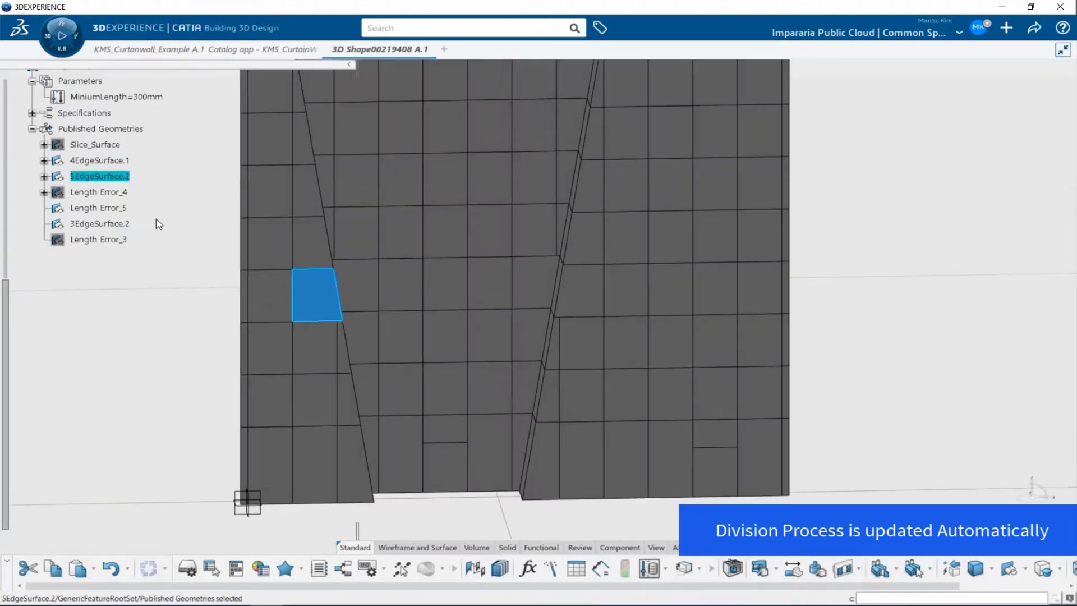
Show the last surface division's Length Error_4 group and set its MiniumLength parameter to 100 mm
{"action": "right_click", "coordinate": [89, 192]}
{"action": "key", "text": "h"}
{"action": "middle_click_drag", "start_coordinate": [356, 180], "coordinate": [352, 231]}
{"action": "middle_click_drag", "start_coordinate": [185, 214], "coordinate": [393, 297]}
{"action": "left_click", "coordinate": [210, 252]}
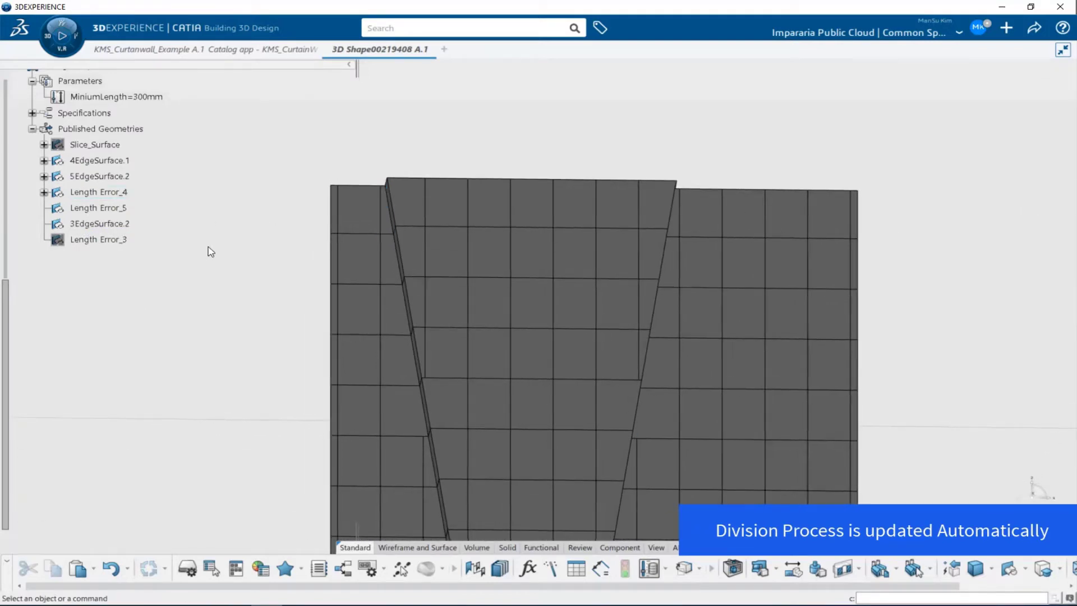
{"action": "double_click", "coordinate": [153, 98]}
{"action": "type", "text": "100mm"}
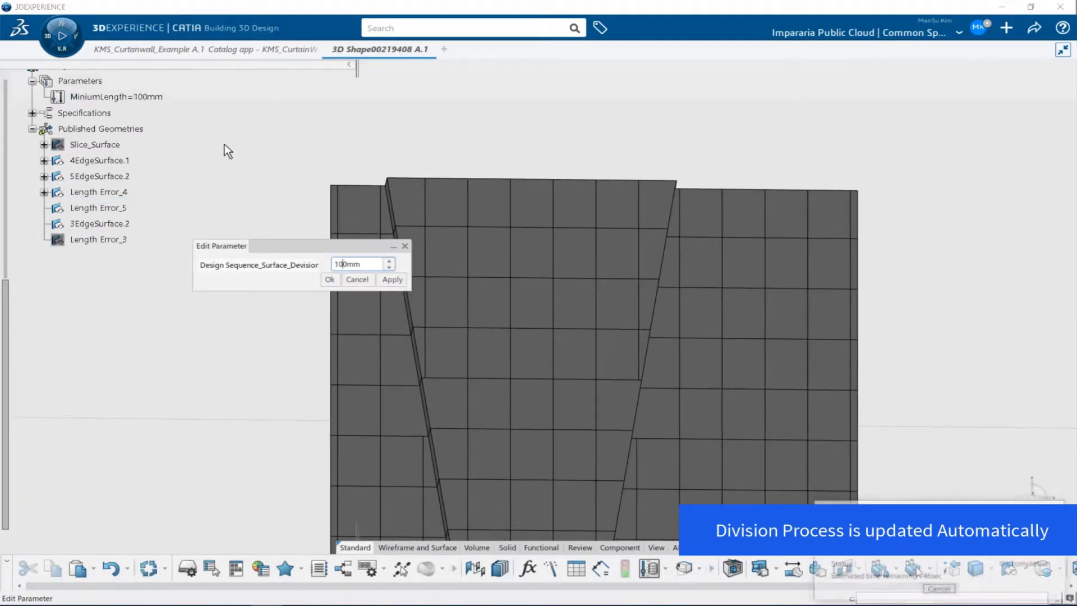
Apply the 100 mm MiniumLength value and return to the curtain wall demo's full front facade
{"action": "key", "text": "Return"}
{"action": "middle_click_drag", "start_coordinate": [409, 236], "coordinate": [367, 250]}
{"action": "left_click", "coordinate": [32, 129]}
{"action": "middle_click_drag", "start_coordinate": [779, 362], "coordinate": [727, 385]}
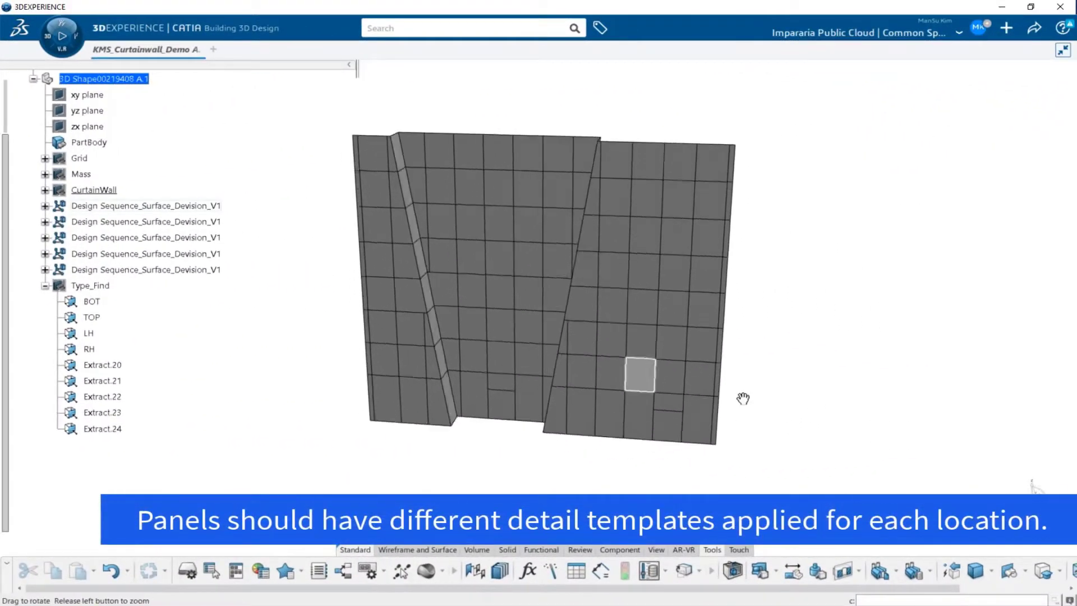
{"action": "middle_click_drag", "start_coordinate": [742, 398], "coordinate": [641, 428]}
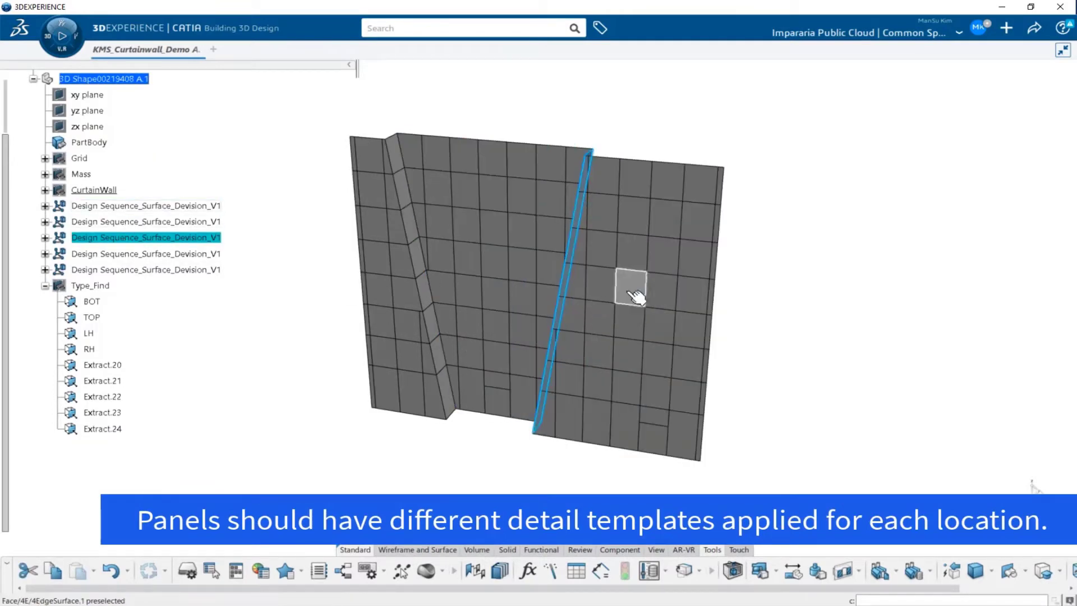
Trace a facade panel to the first surface division and examine its 4EdgeSurface.1 group and the panels' area and length parameters
{"action": "left_click", "coordinate": [635, 296]}
{"action": "scroll", "coordinate": [181, 298], "scroll_direction": "up", "scroll_amount": 5}
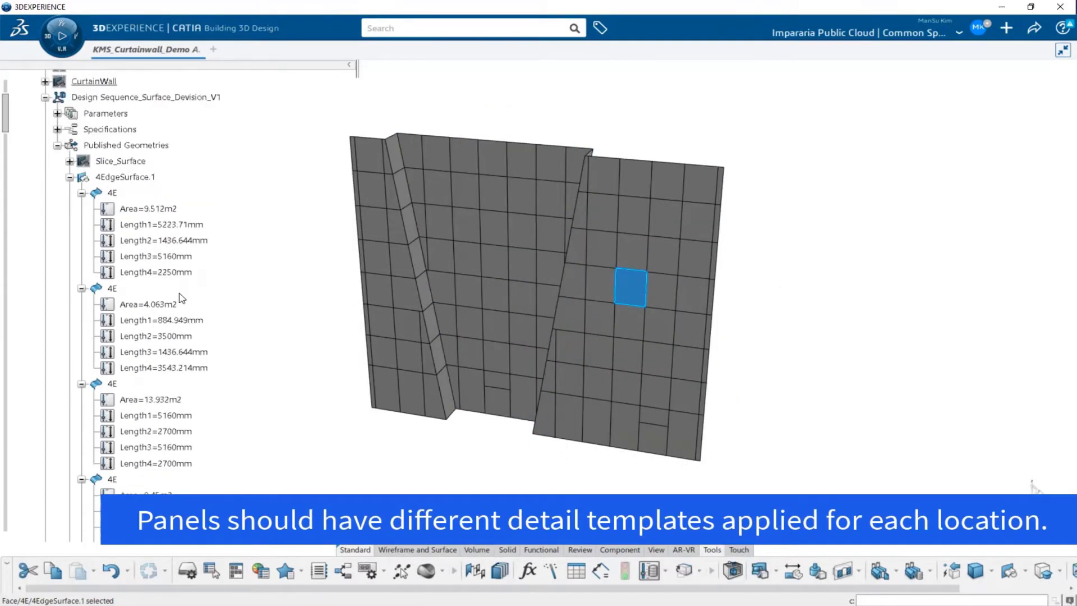
{"action": "scroll", "coordinate": [180, 298], "scroll_direction": "up", "scroll_amount": 3}
{"action": "left_click", "coordinate": [70, 337]}
{"action": "left_click", "coordinate": [125, 337]}
{"action": "middle_click_drag", "start_coordinate": [716, 403], "coordinate": [679, 396]}
{"action": "left_click", "coordinate": [70, 337]}
{"action": "scroll", "coordinate": [136, 339], "scroll_direction": "down", "scroll_amount": 5}
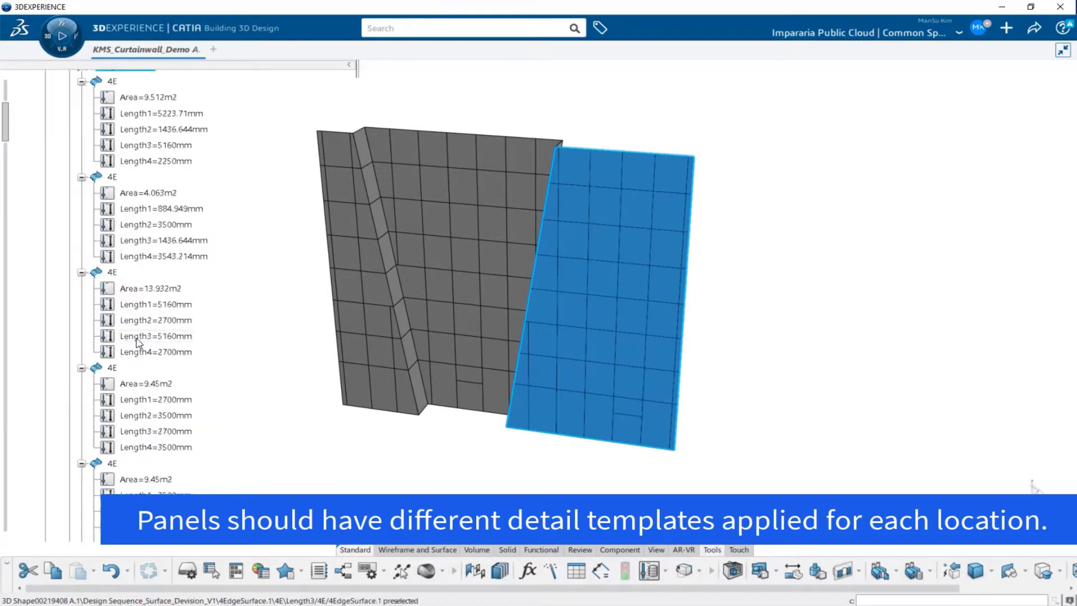
{"action": "scroll", "coordinate": [138, 343], "scroll_direction": "up", "scroll_amount": 3}
{"action": "left_click", "coordinate": [82, 241]}
{"action": "left_click", "coordinate": [70, 225]}
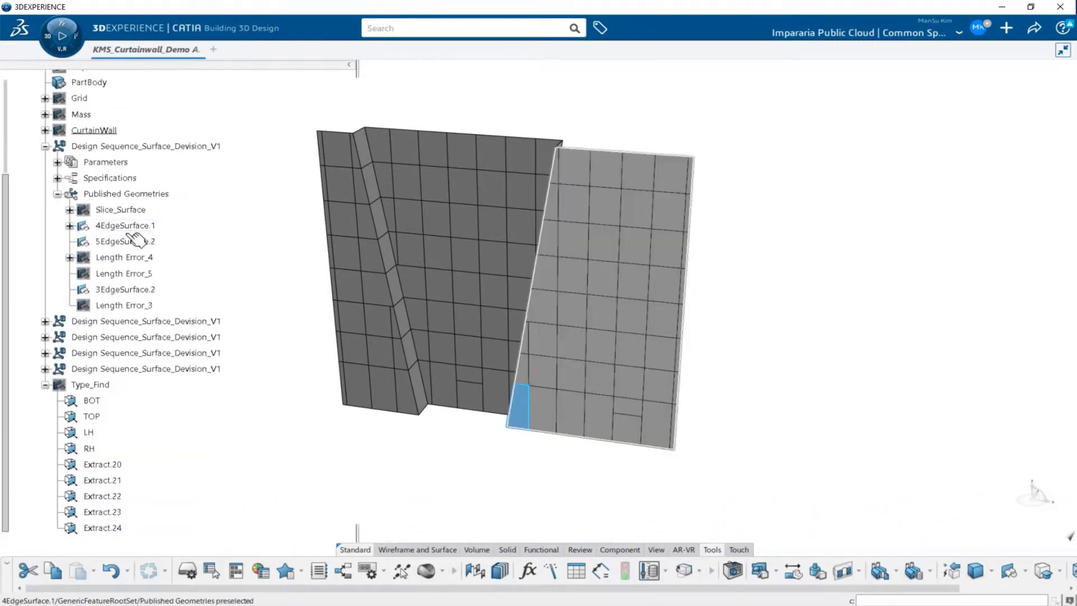
Collapse the first surface division and examine the location reference surfaces in Type_Find against the building mass
{"action": "left_click", "coordinate": [744, 370]}
{"action": "scroll", "coordinate": [745, 370], "scroll_direction": "down", "scroll_amount": 1}
{"action": "left_click", "coordinate": [45, 146]}
{"action": "middle_click_drag", "start_coordinate": [733, 375], "coordinate": [732, 390]}
{"action": "scroll", "coordinate": [266, 315], "scroll_direction": "up", "scroll_amount": 2}
{"action": "middle_click_drag", "start_coordinate": [690, 420], "coordinate": [740, 390]}
{"action": "scroll", "coordinate": [733, 403], "scroll_direction": "up", "scroll_amount": 1}
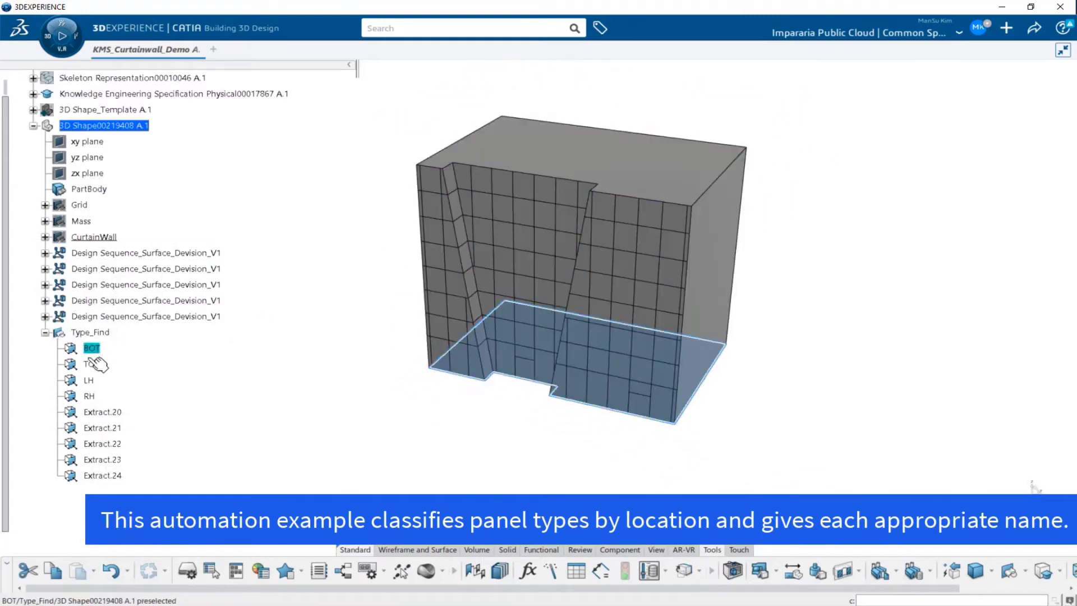
{"action": "middle_click_drag", "start_coordinate": [822, 413], "coordinate": [792, 427]}
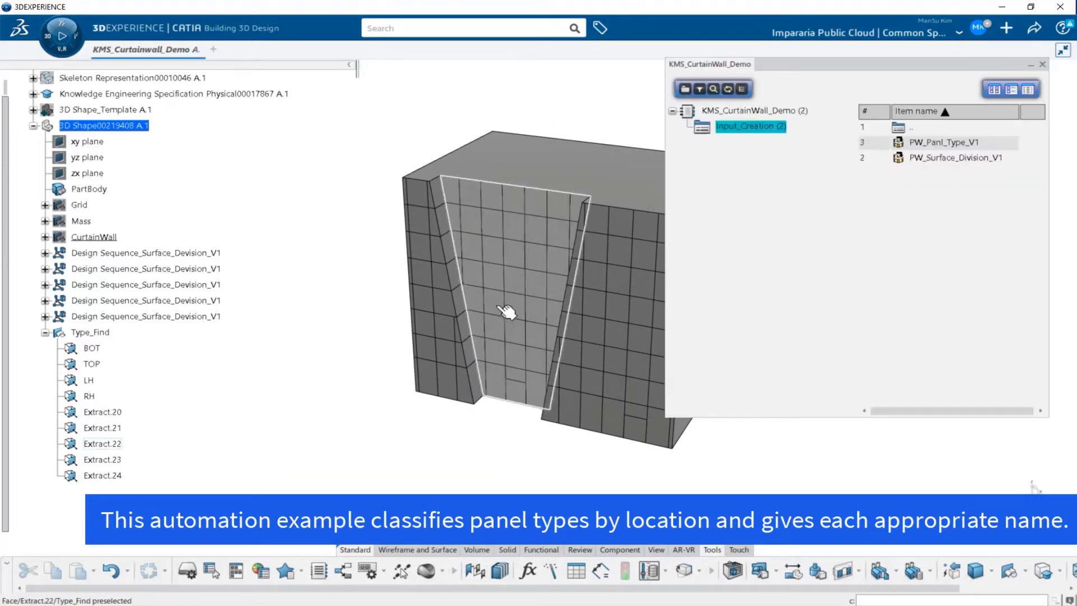
Assign 4EdgeSurface.1, TOP, Extract.23, BOT and RH as the GeoSet, TOP, LH, BOT and RH inputs of the PW_Panl_Type_V1 template
{"action": "left_click_drag", "start_coordinate": [1040, 157], "coordinate": [616, 233]}
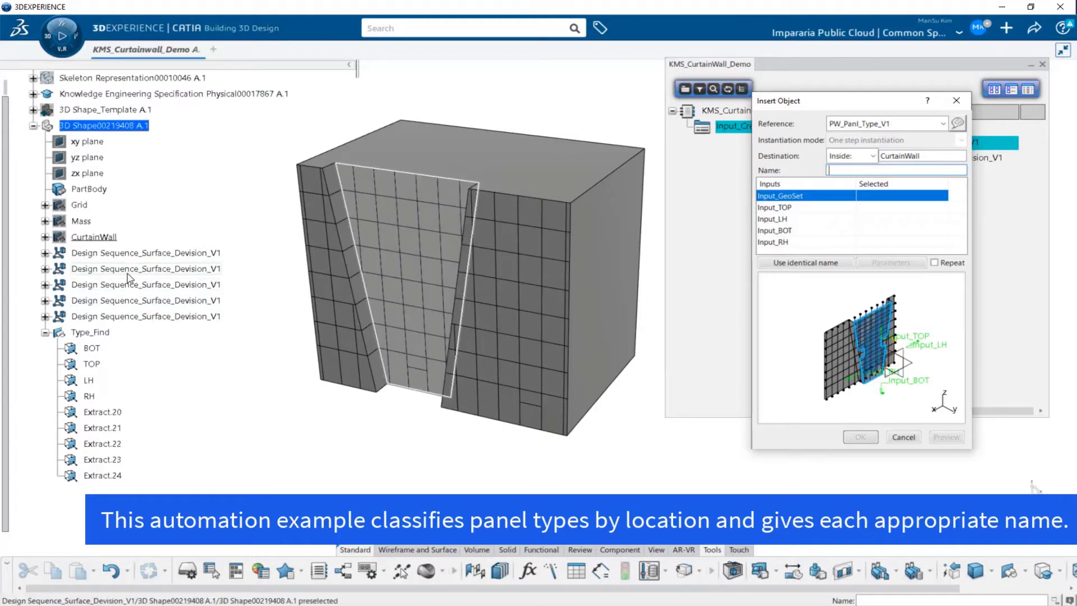
{"action": "left_click", "coordinate": [45, 254]}
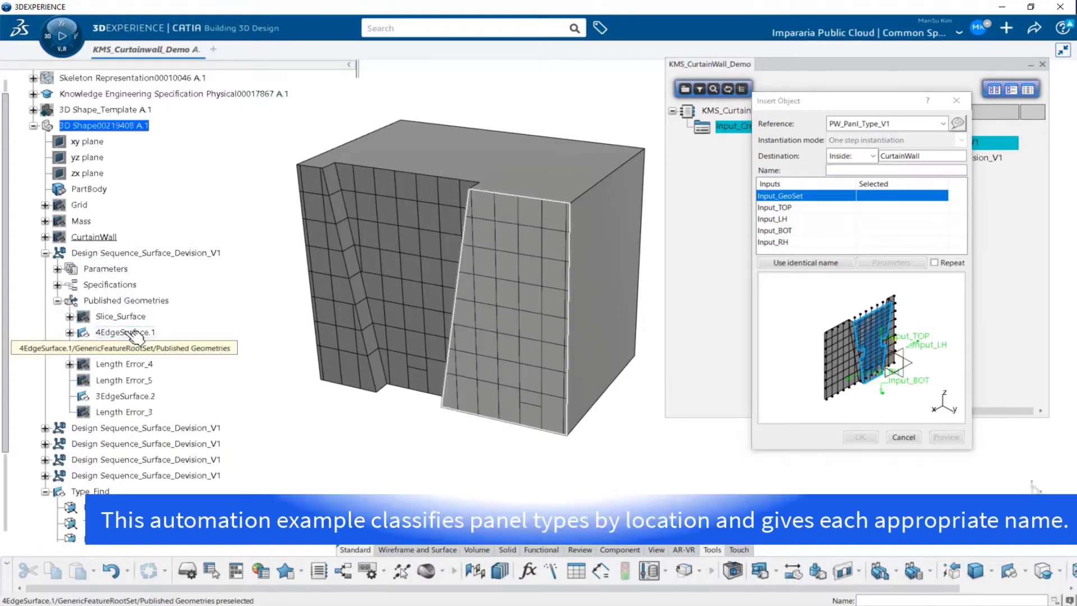
{"action": "left_click", "coordinate": [125, 332]}
{"action": "left_click", "coordinate": [487, 163]}
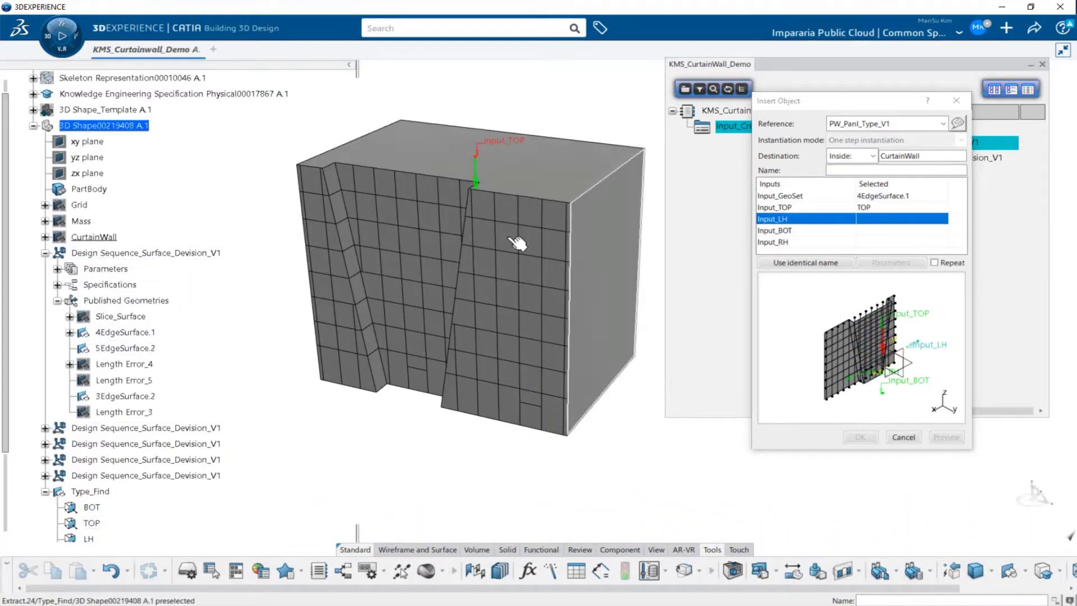
{"action": "middle_click_drag", "start_coordinate": [454, 286], "coordinate": [527, 349]}
{"action": "left_click", "coordinate": [539, 246]}
{"action": "left_click", "coordinate": [529, 396]}
{"action": "left_click", "coordinate": [558, 288]}
{"action": "middle_click_drag", "start_coordinate": [563, 264], "coordinate": [586, 337]}
Set the destination to After Type_Find, insert the panel type template with Repeat enabled, and close the insertion dialog and catalog
{"action": "left_click", "coordinate": [872, 156]}
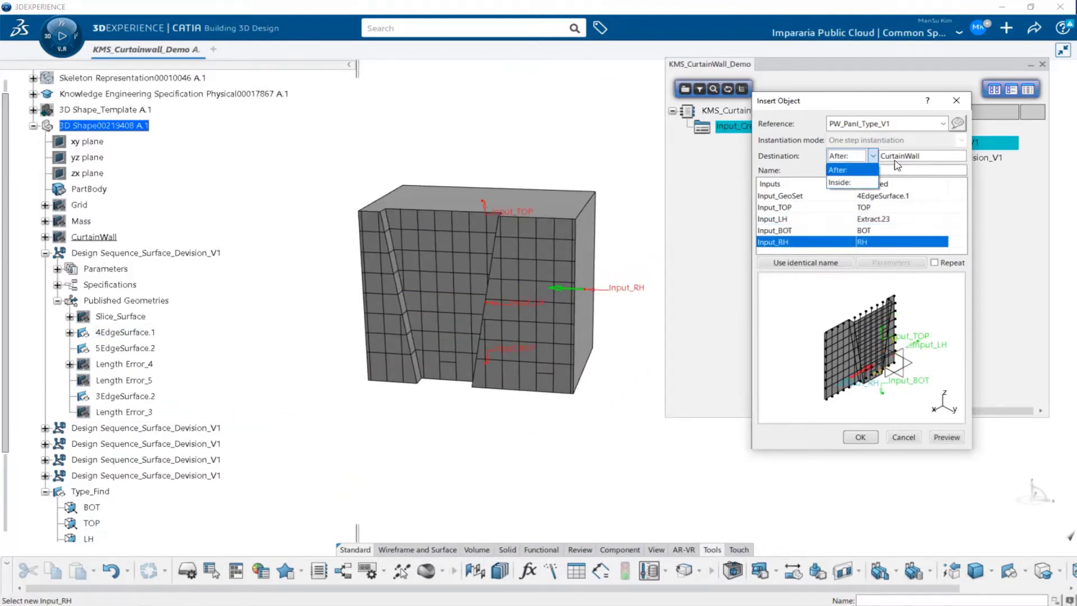
{"action": "left_click", "coordinate": [842, 170]}
{"action": "left_click", "coordinate": [920, 156]}
{"action": "scroll", "coordinate": [134, 402], "scroll_direction": "down", "scroll_amount": 1}
{"action": "left_click", "coordinate": [90, 437]}
{"action": "left_click", "coordinate": [45, 438]}
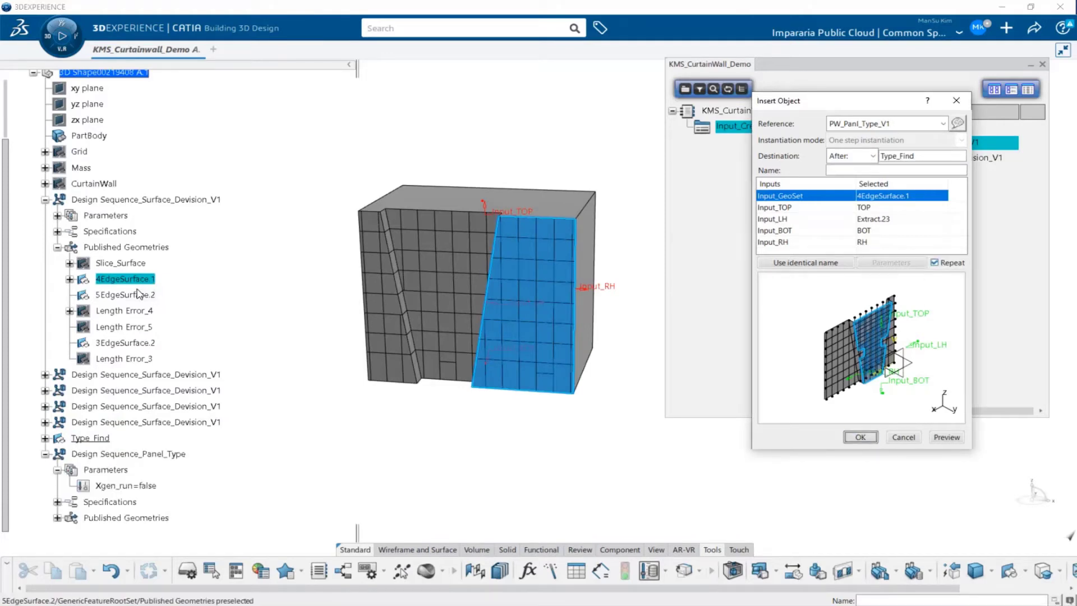
{"action": "scroll", "coordinate": [148, 299], "scroll_direction": "down", "scroll_amount": 1}
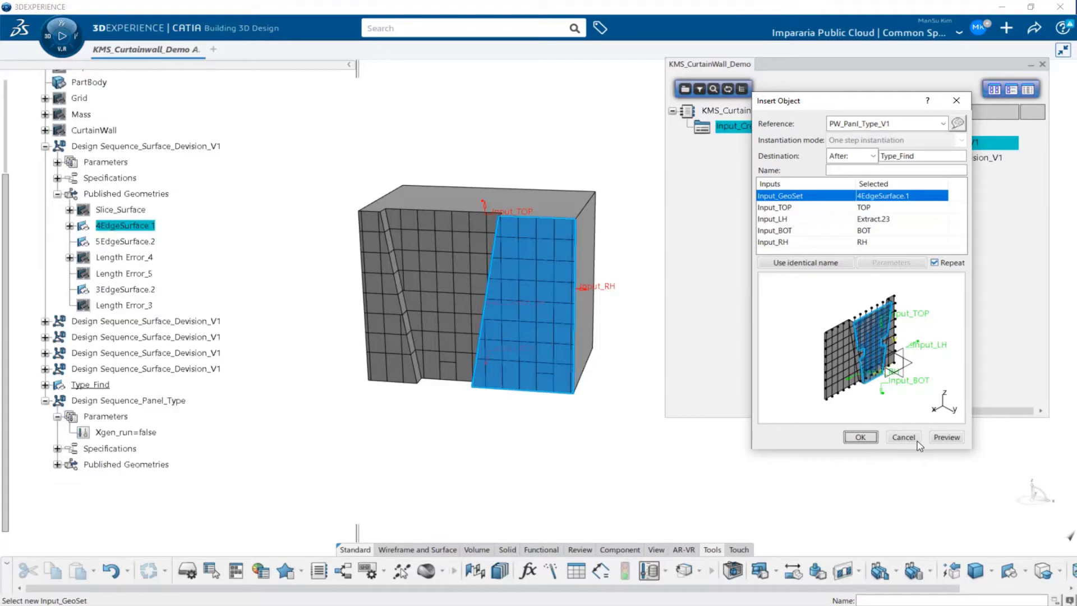
{"action": "left_click", "coordinate": [911, 442]}
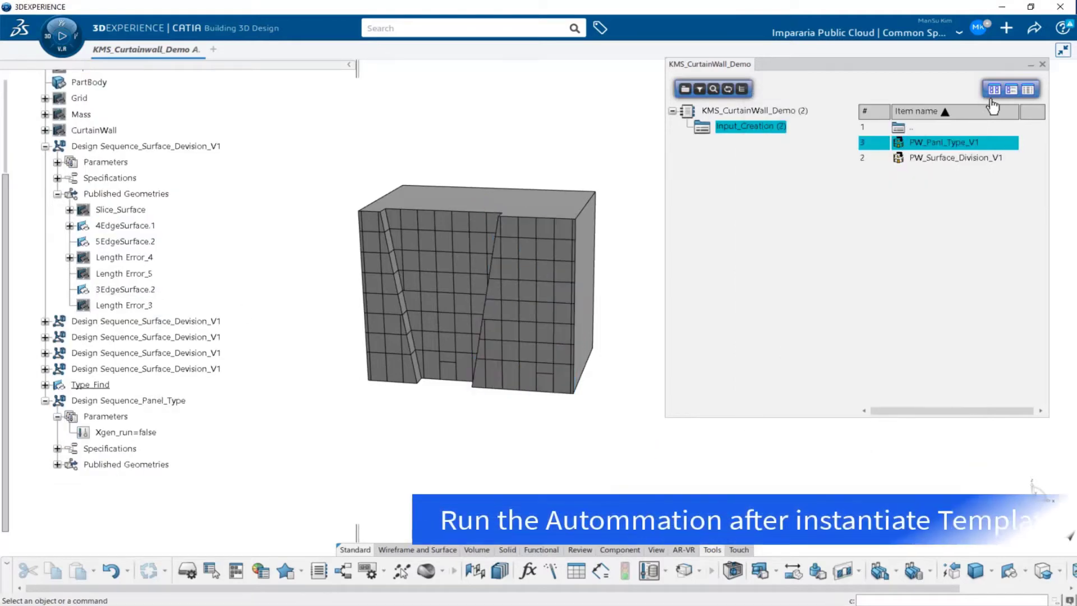
{"action": "left_click", "coordinate": [1042, 64]}
Hide the five surface divisions and the Type_Find set
{"action": "left_click", "coordinate": [45, 146]}
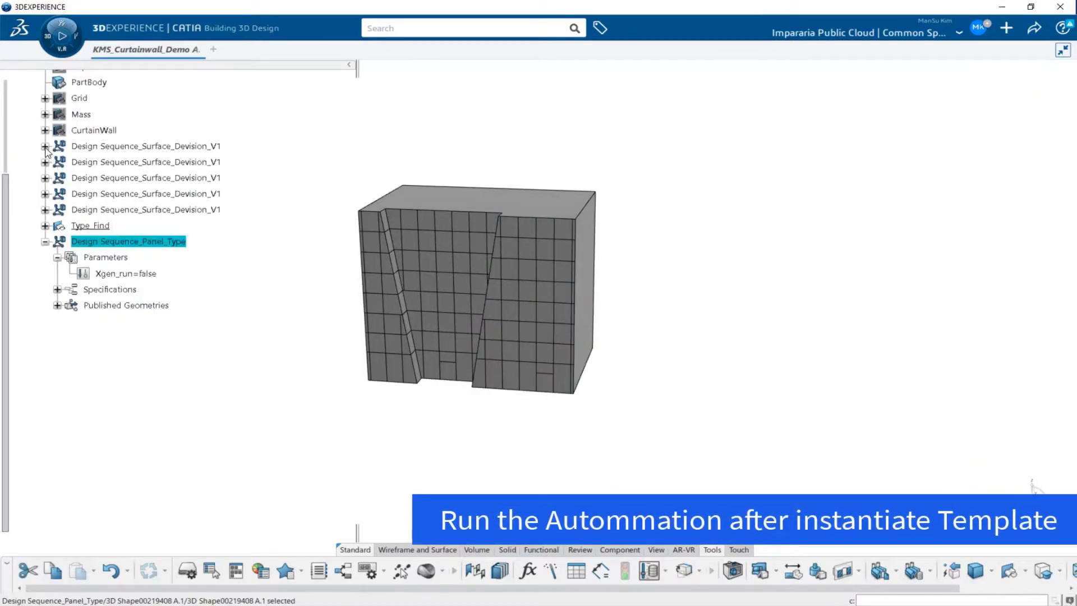
{"action": "left_click", "coordinate": [103, 146]}
{"action": "left_click", "coordinate": [110, 209], "text": "shift"}
{"action": "key", "text": "space"}
{"action": "left_click", "coordinate": [97, 227]}
{"action": "key", "text": "space"}
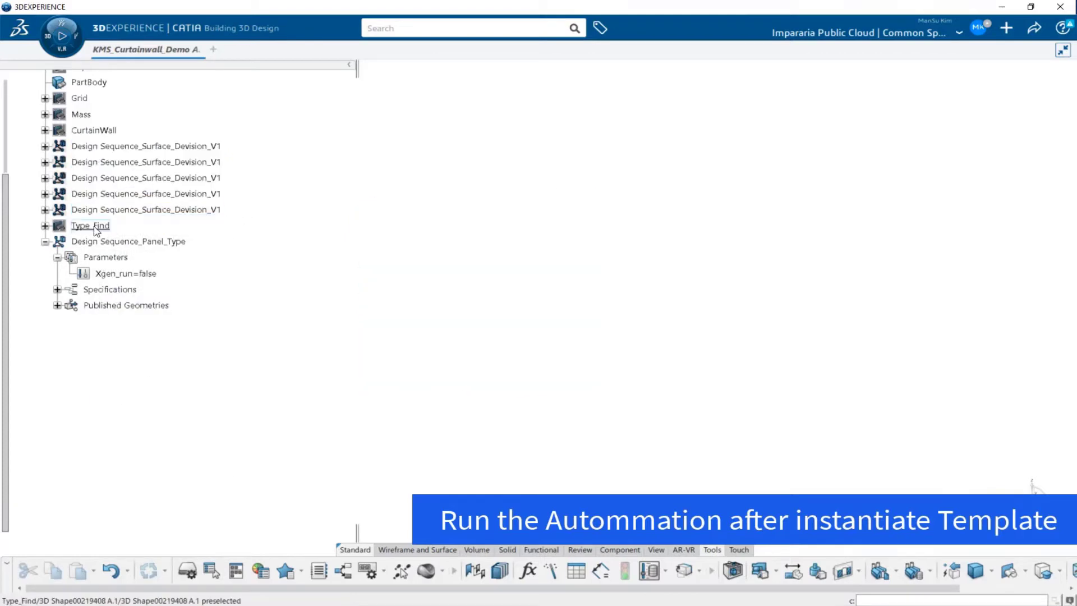
Set the Xgen_run parameter of the inserted panel type sequence to true
{"action": "left_click", "coordinate": [365, 264]}
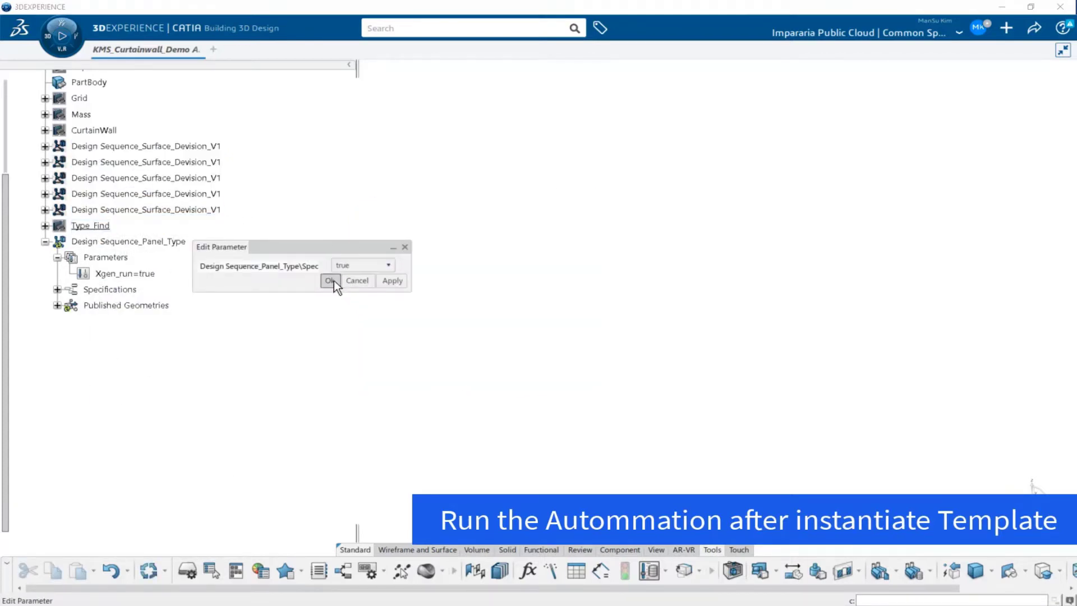
{"action": "middle_click_drag", "start_coordinate": [593, 389], "coordinate": [660, 360]}
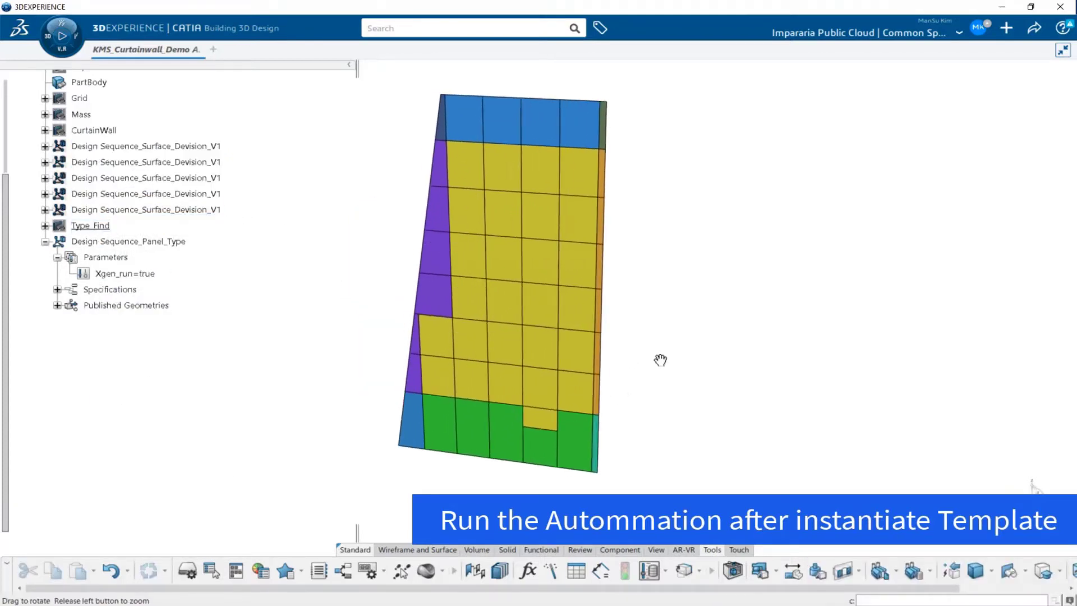
{"action": "left_click", "coordinate": [436, 305]}
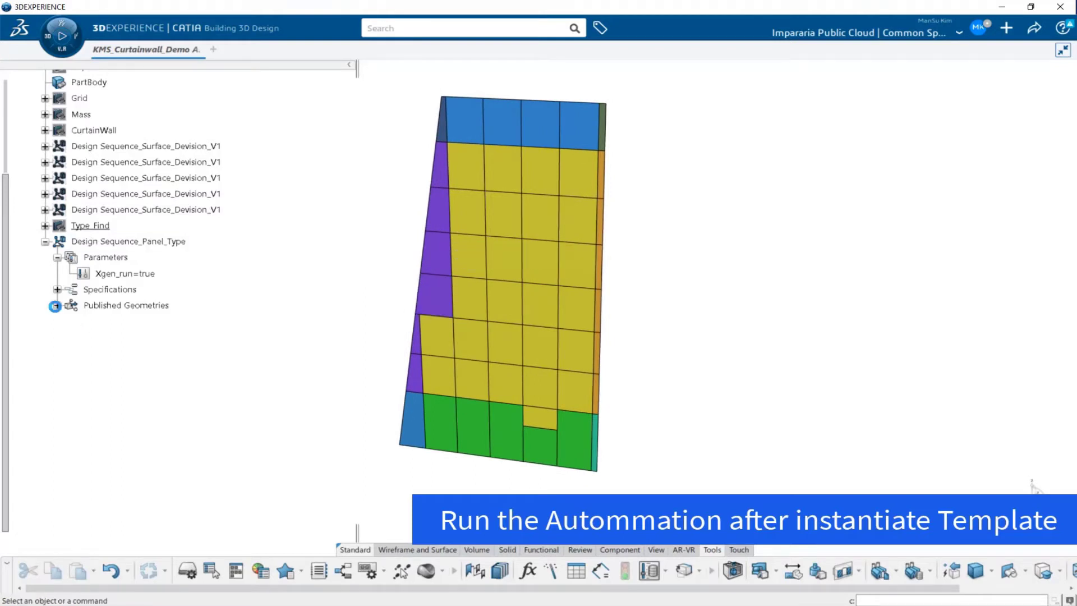
Examine the published panel groups of the panel type sequence by highlighting C, B and L on the facade
{"action": "left_click", "coordinate": [55, 305]}
{"action": "left_click", "coordinate": [101, 202]}
{"action": "middle_click_drag", "start_coordinate": [533, 435], "coordinate": [549, 426]}
{"action": "left_click", "coordinate": [99, 218]}
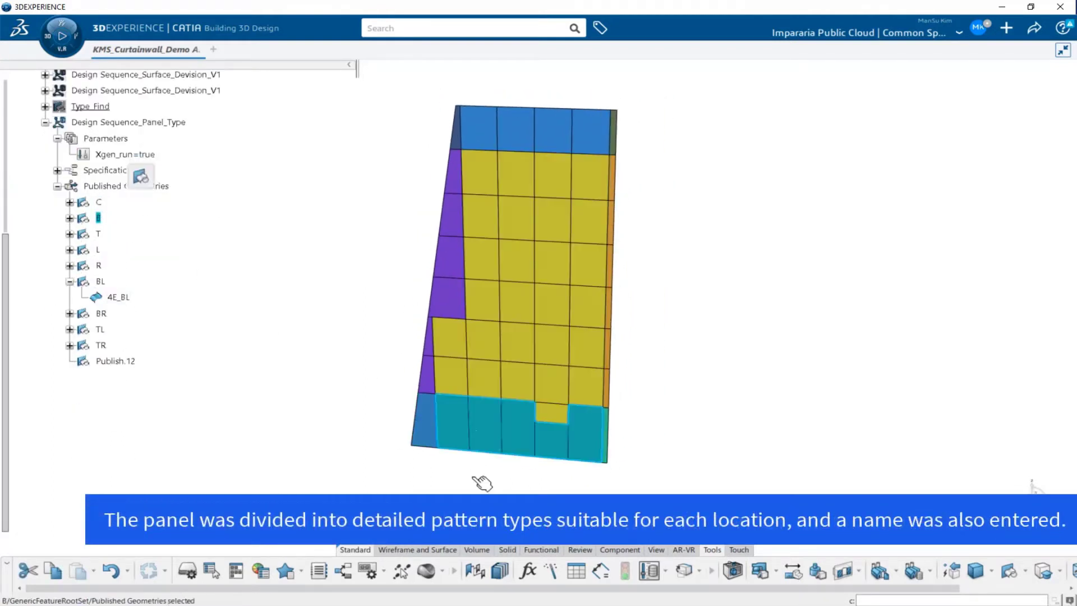
{"action": "left_click", "coordinate": [104, 247]}
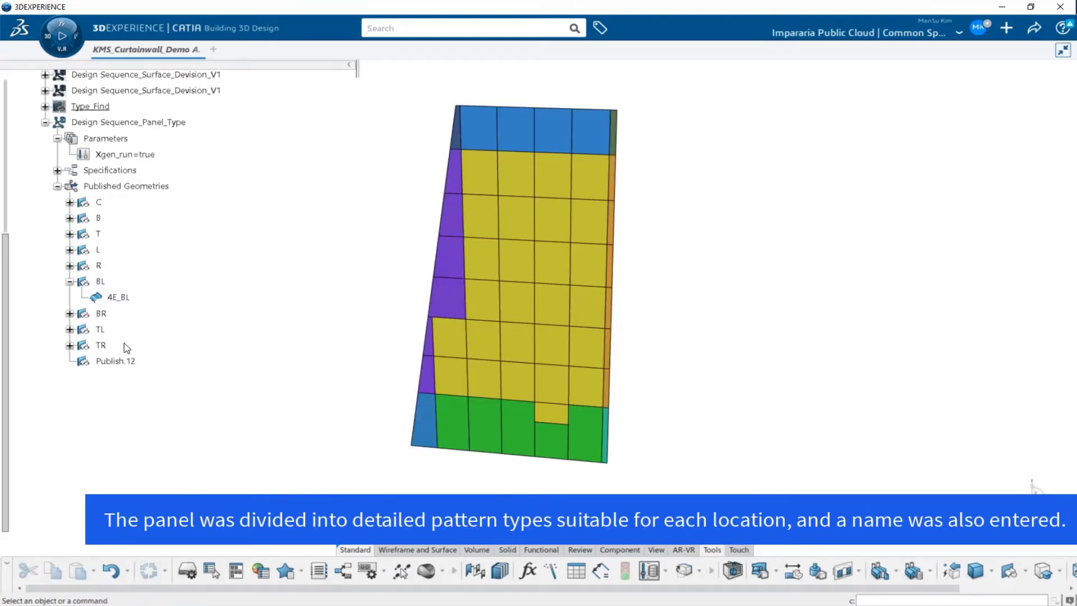
{"action": "left_click", "coordinate": [774, 370]}
Show the second surface division and the Type_Find surfaces, and hide the panel type sequence
{"action": "middle_click_drag", "start_coordinate": [774, 370], "coordinate": [656, 395]}
{"action": "scroll", "coordinate": [64, 177], "scroll_direction": "up", "scroll_amount": 1}
{"action": "left_click", "coordinate": [45, 176]}
{"action": "scroll", "coordinate": [70, 203], "scroll_direction": "up", "scroll_amount": 3}
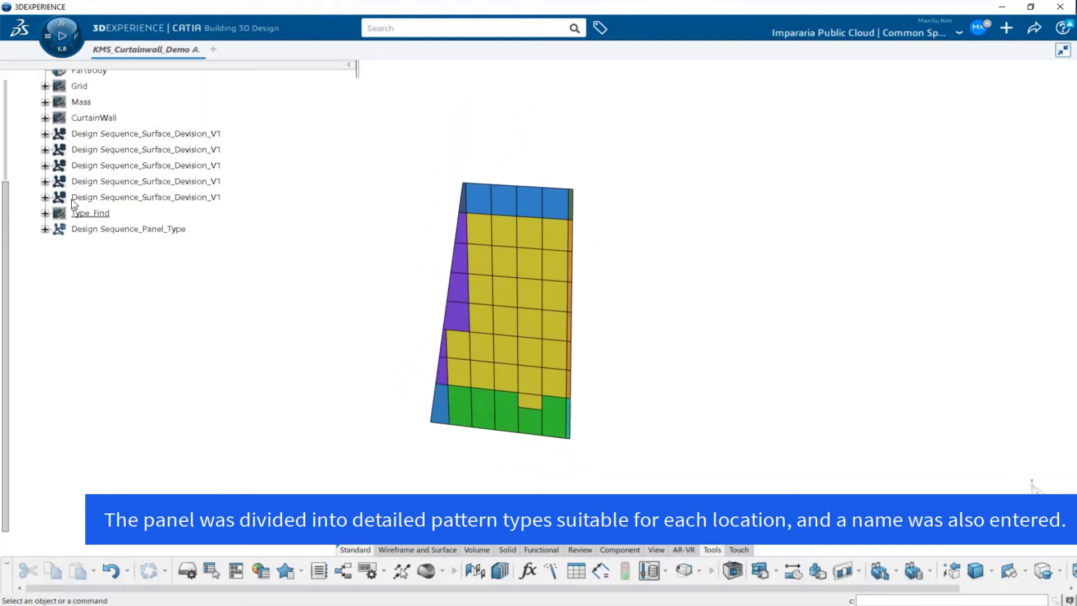
{"action": "right_click", "coordinate": [124, 257]}
{"action": "left_click", "coordinate": [152, 298]}
{"action": "middle_click_drag", "start_coordinate": [525, 389], "coordinate": [670, 429]}
{"action": "right_click", "coordinate": [90, 320]}
{"action": "left_click", "coordinate": [118, 361]}
{"action": "right_click", "coordinate": [128, 335]}
{"action": "left_click", "coordinate": [156, 376]}
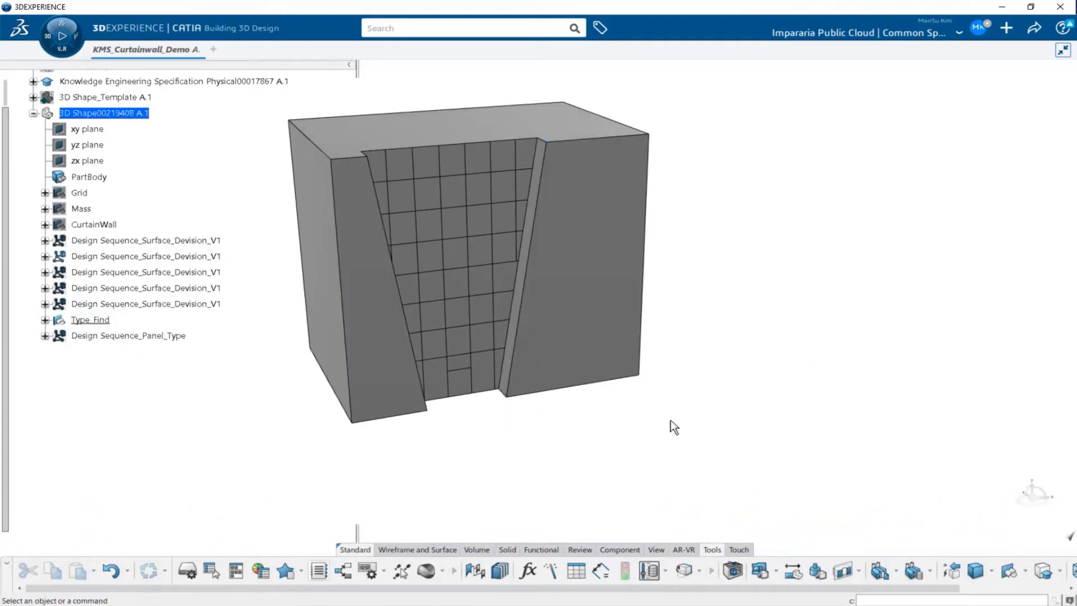
Start inserting PW_Panl_Type_V1 from the catalog with Repeat enabled and the destination After Type_Find
{"action": "left_click", "coordinate": [318, 571]}
{"action": "double_click", "coordinate": [944, 143]}
{"action": "left_click", "coordinate": [952, 262]}
{"action": "left_click", "coordinate": [922, 156]}
{"action": "left_click", "coordinate": [90, 320]}
Insert the template for the second surface division with inputs 4EdgeSurface.1, TOP, Extract.21 as LH, BOT and Extract.23 as RH
{"action": "left_click", "coordinate": [46, 256]}
{"action": "left_click", "coordinate": [57, 304]}
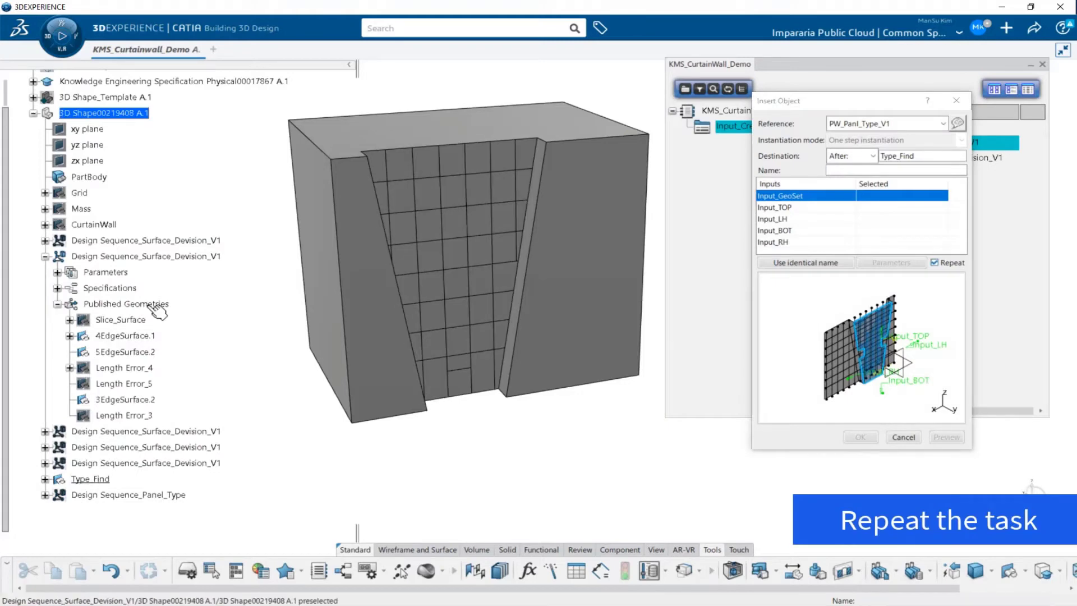
{"action": "left_click", "coordinate": [125, 336]}
{"action": "left_click", "coordinate": [456, 134]}
{"action": "middle_click_drag", "start_coordinate": [359, 303], "coordinate": [250, 312]}
{"action": "left_click", "coordinate": [252, 224]}
{"action": "middle_click_drag", "start_coordinate": [393, 280], "coordinate": [447, 373]}
{"action": "left_click", "coordinate": [449, 359]}
{"action": "left_click", "coordinate": [578, 297]}
{"action": "middle_click_drag", "start_coordinate": [591, 300], "coordinate": [521, 303]}
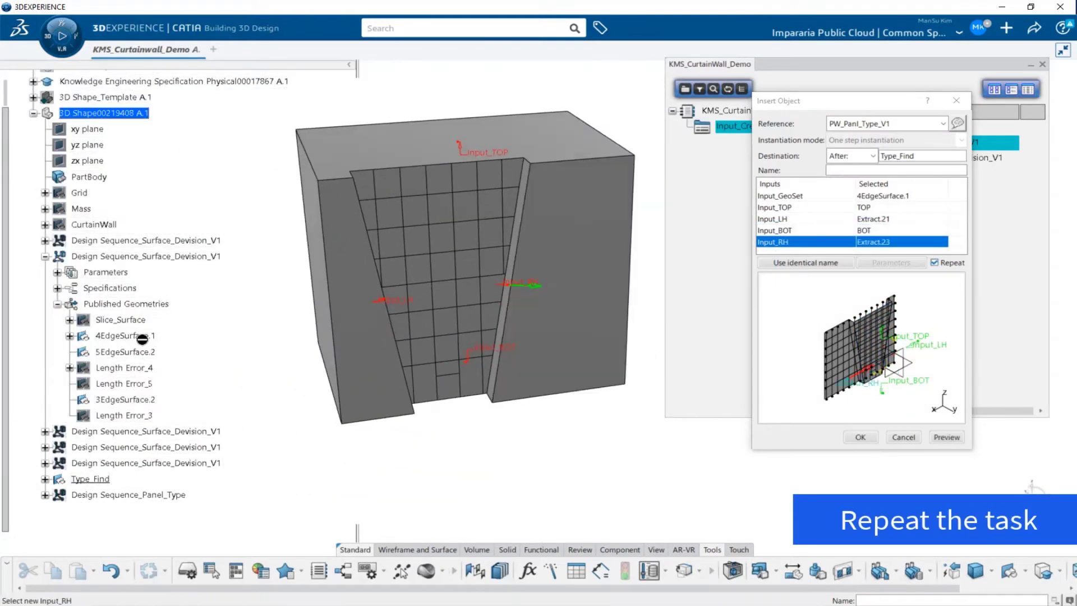
{"action": "left_click", "coordinate": [865, 437]}
Hide the second surface division and show the first inserted panel type sequence
{"action": "right_click", "coordinate": [135, 203]}
{"action": "left_click", "coordinate": [162, 245]}
{"action": "right_click", "coordinate": [128, 457]}
{"action": "left_click", "coordinate": [168, 315]}
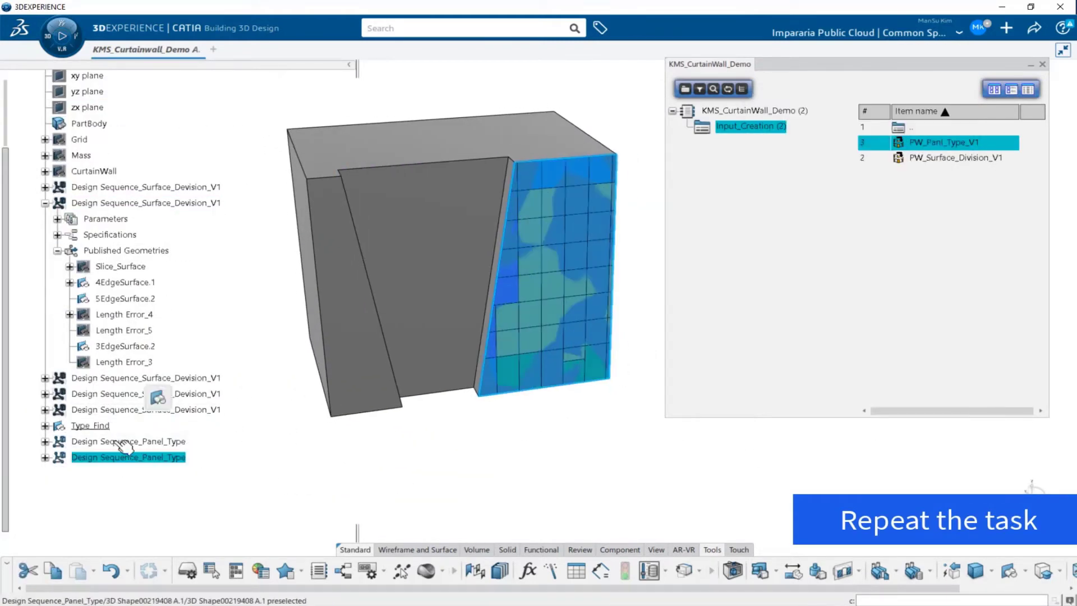
Set Xgen_run to true for the second division's new panel type sequence
{"action": "left_click", "coordinate": [46, 441]}
{"action": "double_click", "coordinate": [126, 329]}
{"action": "left_click", "coordinate": [362, 265]}
{"action": "left_click", "coordinate": [353, 290]}
{"action": "left_click", "coordinate": [335, 280]}
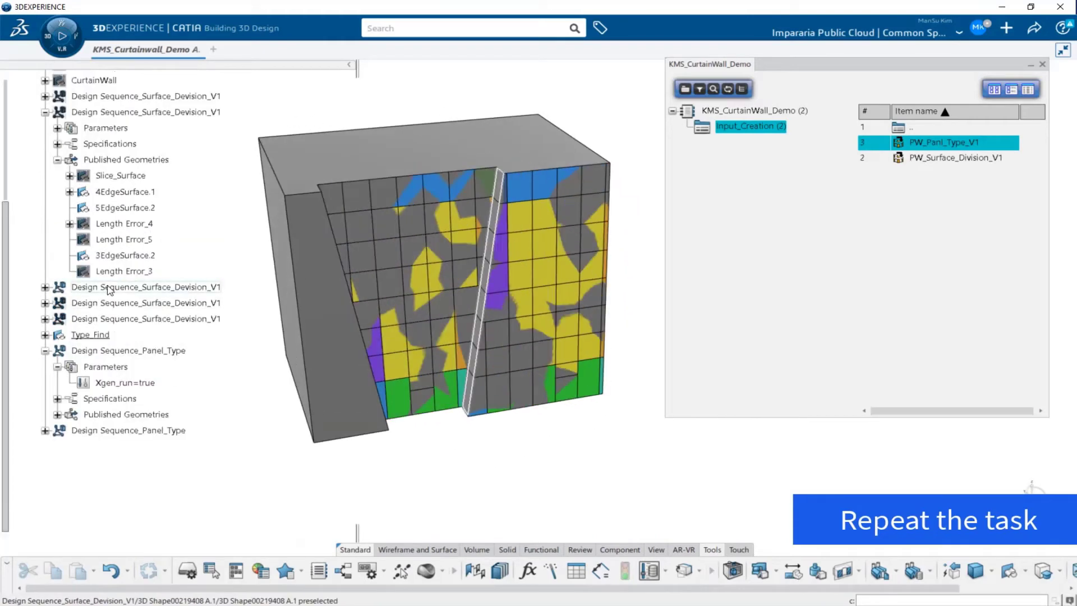
Show the last surface division on the facade
{"action": "left_click", "coordinate": [140, 321]}
{"action": "left_click", "coordinate": [166, 270]}
{"action": "middle_click_drag", "start_coordinate": [426, 314], "coordinate": [449, 292]}
Insert PW_Panl_Type_V1 for the last surface division's 4EdgeSurface.1 with TOP, LH, BOT and the adjoining recess face as RH, enabling Repeat
{"action": "double_click", "coordinate": [944, 143]}
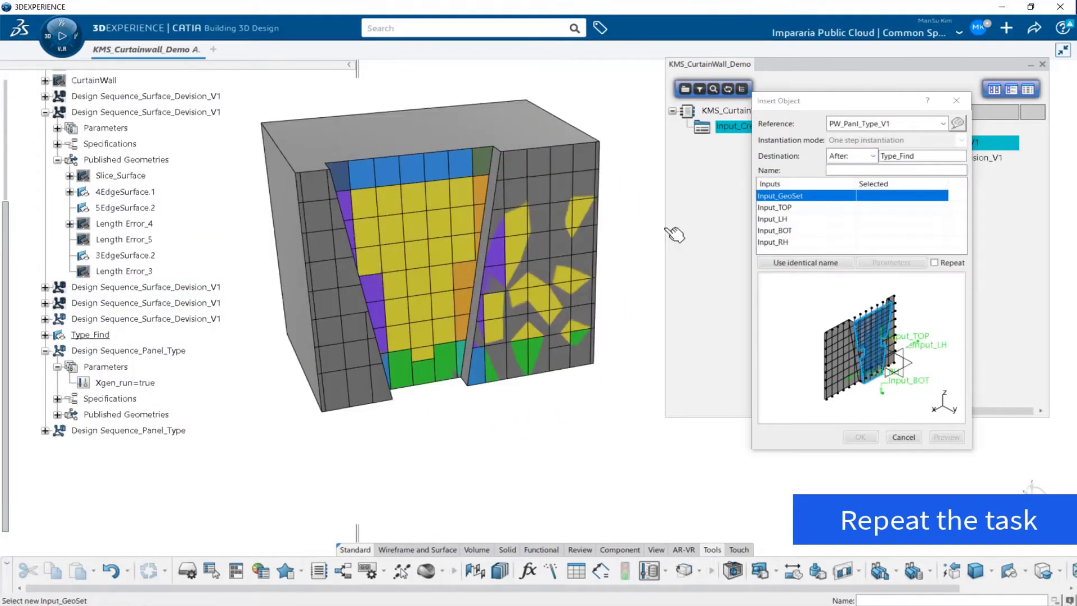
{"action": "left_click", "coordinate": [45, 112]}
{"action": "left_click", "coordinate": [46, 160]}
{"action": "left_click", "coordinate": [426, 132]}
{"action": "left_click", "coordinate": [287, 241]}
{"action": "middle_click_drag", "start_coordinate": [421, 269], "coordinate": [411, 100]}
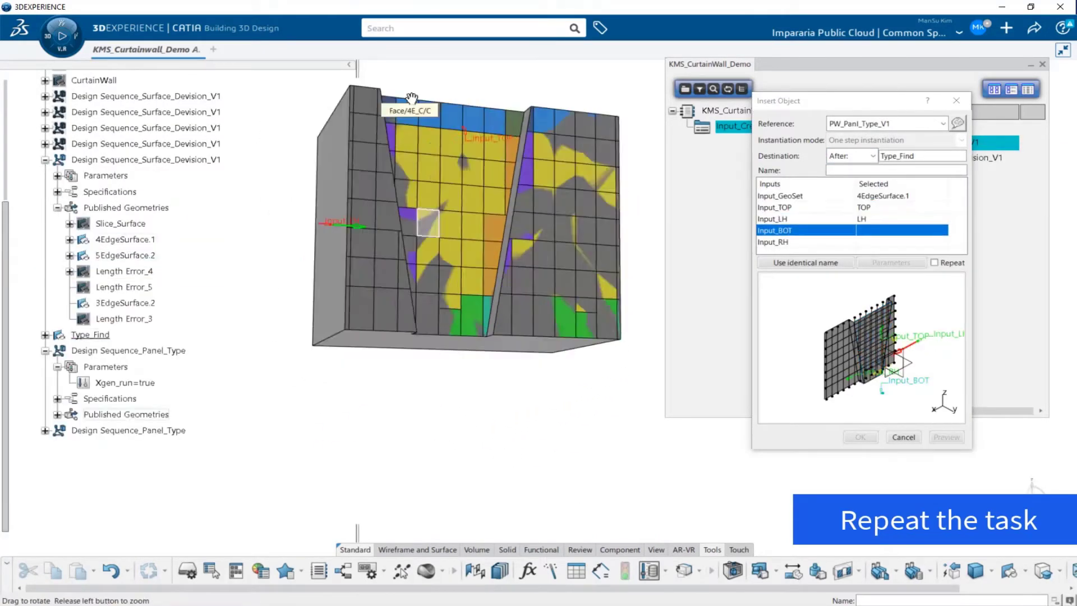
{"action": "left_click", "coordinate": [449, 358]}
{"action": "left_click", "coordinate": [365, 241]}
{"action": "left_click", "coordinate": [934, 263]}
{"action": "left_click", "coordinate": [862, 438]}
Insert the template again with 5EdgeSurface.2 as Input_GeoSet and finish the repeated insertion
{"action": "left_click", "coordinate": [125, 255]}
{"action": "left_click", "coordinate": [862, 438]}
{"action": "left_click", "coordinate": [903, 437]}
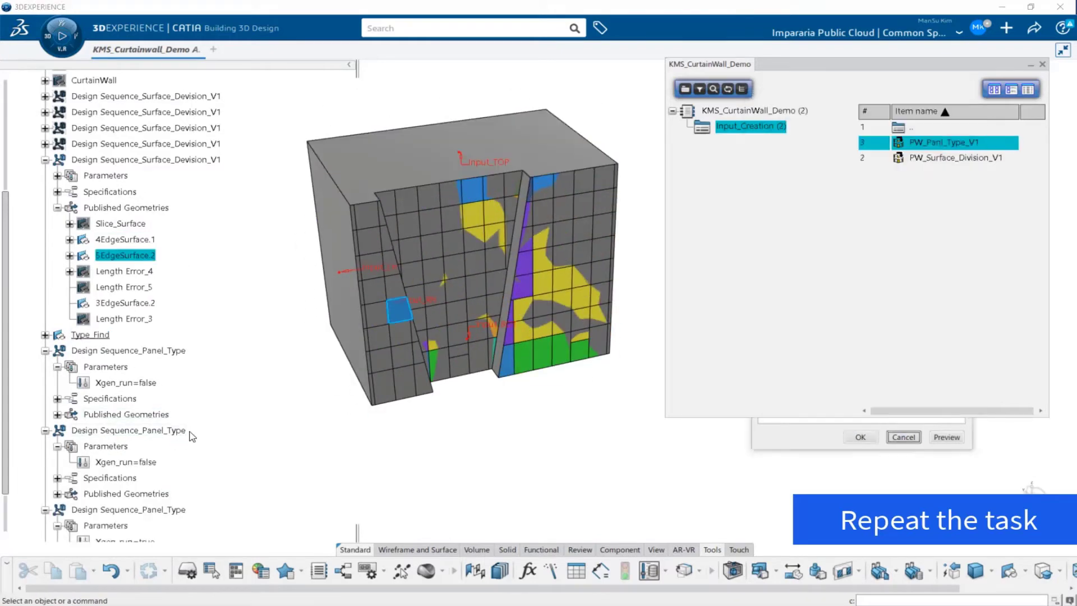
Set Xgen_run to true in both newly inserted panel type sequences of the last surface division
{"action": "left_click", "coordinate": [45, 430]}
{"action": "left_click", "coordinate": [45, 446]}
{"action": "double_click", "coordinate": [117, 383]}
{"action": "left_click", "coordinate": [387, 265]}
{"action": "left_click", "coordinate": [330, 281]}
{"action": "left_click", "coordinate": [46, 430]}
{"action": "double_click", "coordinate": [134, 462]}
{"action": "left_click", "coordinate": [387, 265]}
{"action": "left_click", "coordinate": [329, 281]}
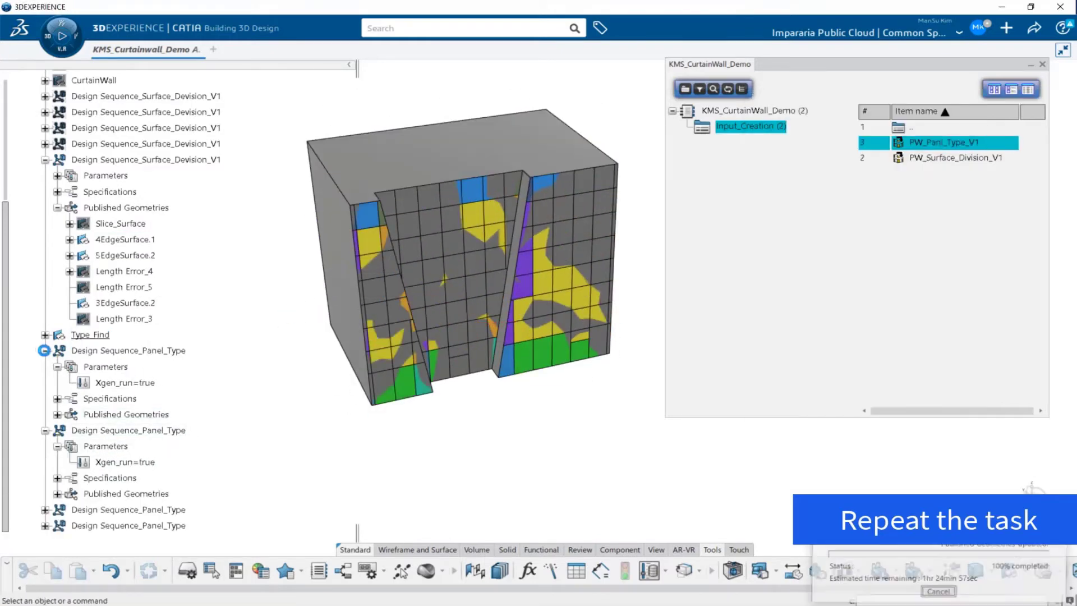
Collapse the two new panel type sequences and the last surface division in the tree
{"action": "left_click", "coordinate": [45, 351]}
{"action": "left_click", "coordinate": [46, 367]}
{"action": "middle_click_drag", "start_coordinate": [449, 404], "coordinate": [505, 426]}
{"action": "left_click", "coordinate": [527, 431]}
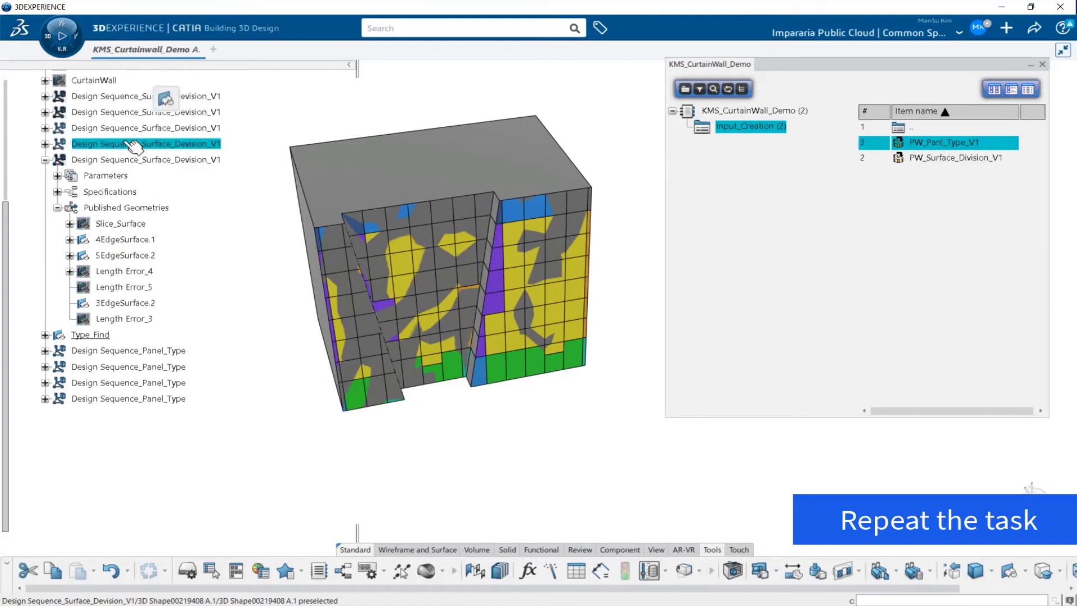
{"action": "left_click", "coordinate": [46, 159]}
Insert PW_Panl_Type_V1 for the fourth surface division with inputs 4EdgeSurface.1, TOP, Extract.20 as LH, BOT and Extract.22 as RH, enabling Repeat
{"action": "double_click", "coordinate": [941, 142]}
{"action": "scroll", "coordinate": [352, 239], "scroll_direction": "up", "scroll_amount": 3}
{"action": "left_click", "coordinate": [351, 238]}
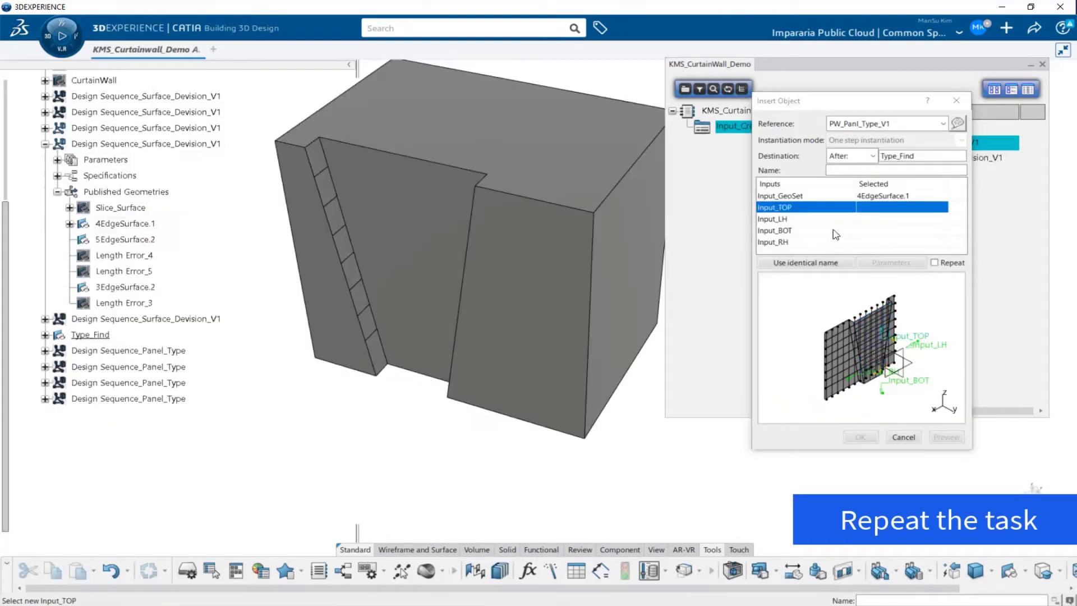
{"action": "left_click", "coordinate": [392, 149]}
{"action": "left_click", "coordinate": [314, 252]}
{"action": "scroll", "coordinate": [445, 481], "scroll_direction": "up", "scroll_amount": 3}
{"action": "left_click", "coordinate": [445, 480]}
{"action": "scroll", "coordinate": [444, 481], "scroll_direction": "down", "scroll_amount": 3}
{"action": "left_click", "coordinate": [426, 314]}
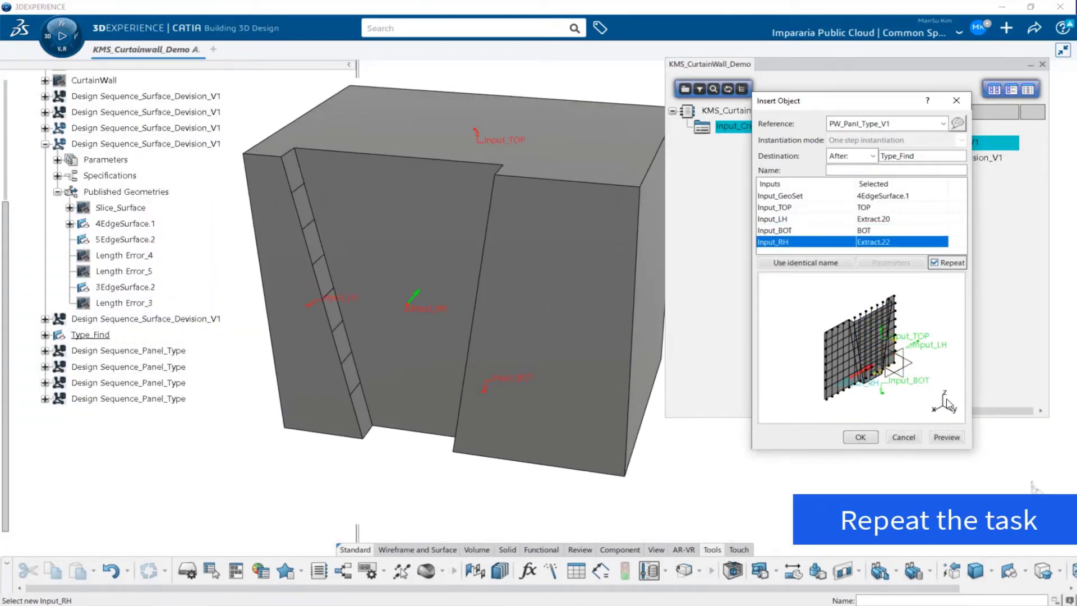
{"action": "left_click", "coordinate": [860, 437]}
Insert PW_Panl_Type_V1 for the last surface division with inputs 4EdgeSurface.1, TOP, Extract.22 as LH, BOT and Extract.24 as RH
{"action": "left_click", "coordinate": [325, 314]}
{"action": "left_click", "coordinate": [560, 280]}
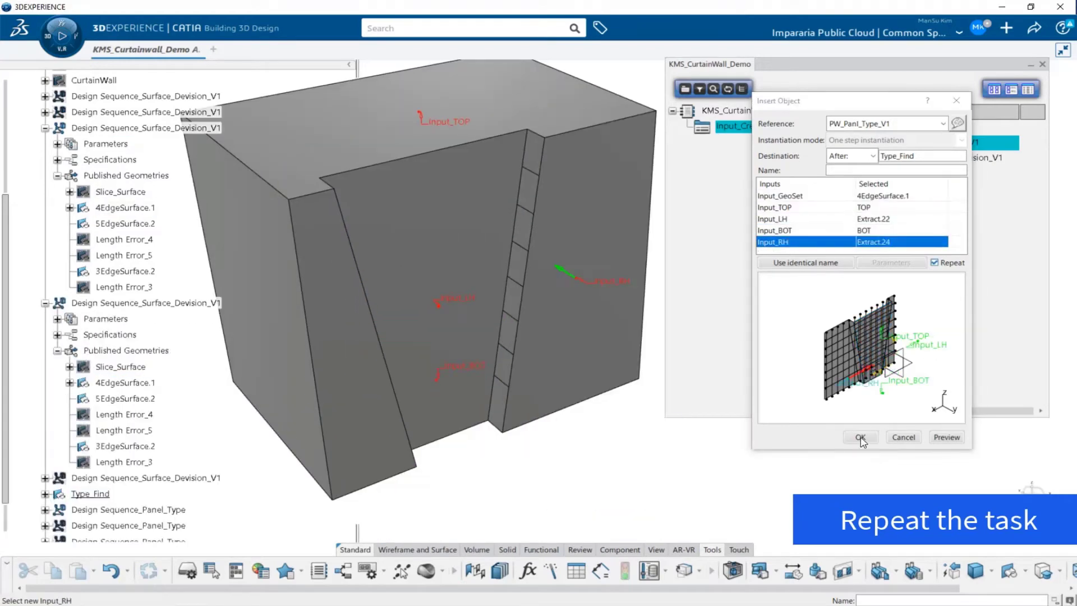
{"action": "left_click", "coordinate": [860, 437]}
Set Xgen_run to true in the remaining new panel type sequence and close the template catalog
{"action": "left_click", "coordinate": [380, 265]}
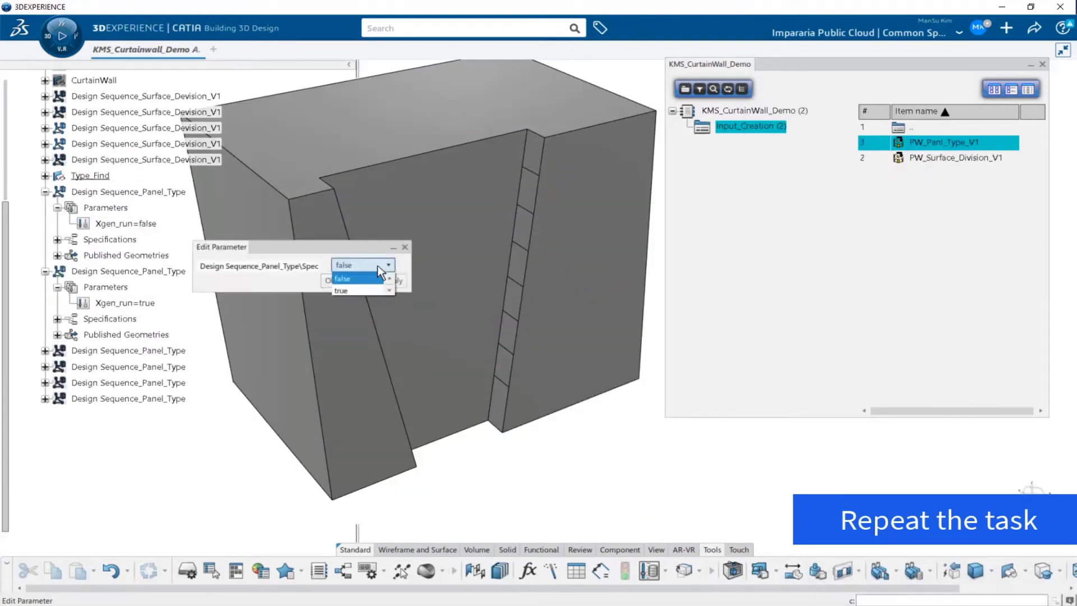
{"action": "left_click", "coordinate": [341, 290]}
{"action": "left_click", "coordinate": [332, 280]}
{"action": "left_click", "coordinate": [1042, 65]}
{"action": "left_click", "coordinate": [45, 192]}
Inspect the colour-classified panels, selecting the bottom corner panel beside the recess to check its type in the tree
{"action": "middle_click_drag", "start_coordinate": [477, 382], "coordinate": [594, 352]}
{"action": "left_click", "coordinate": [589, 355]}
{"action": "left_click", "coordinate": [530, 455]}
{"action": "left_click", "coordinate": [502, 456]}
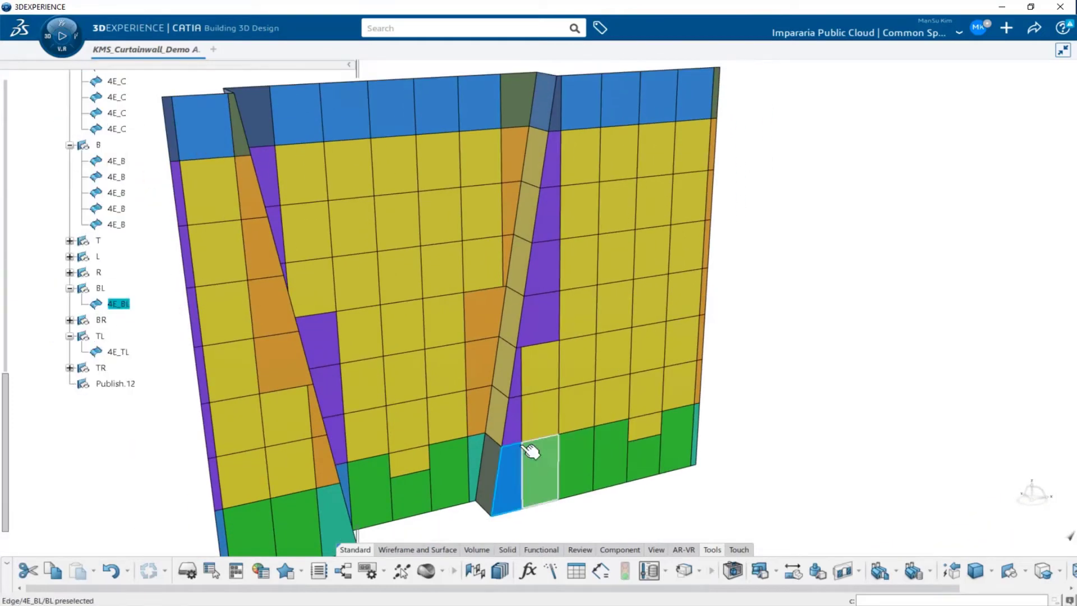
{"action": "scroll", "coordinate": [204, 413], "scroll_direction": "up", "scroll_amount": 15}
{"action": "middle_click_drag", "start_coordinate": [527, 450], "coordinate": [621, 485]}
{"action": "left_click", "coordinate": [45, 224]}
{"action": "left_click", "coordinate": [621, 486]}
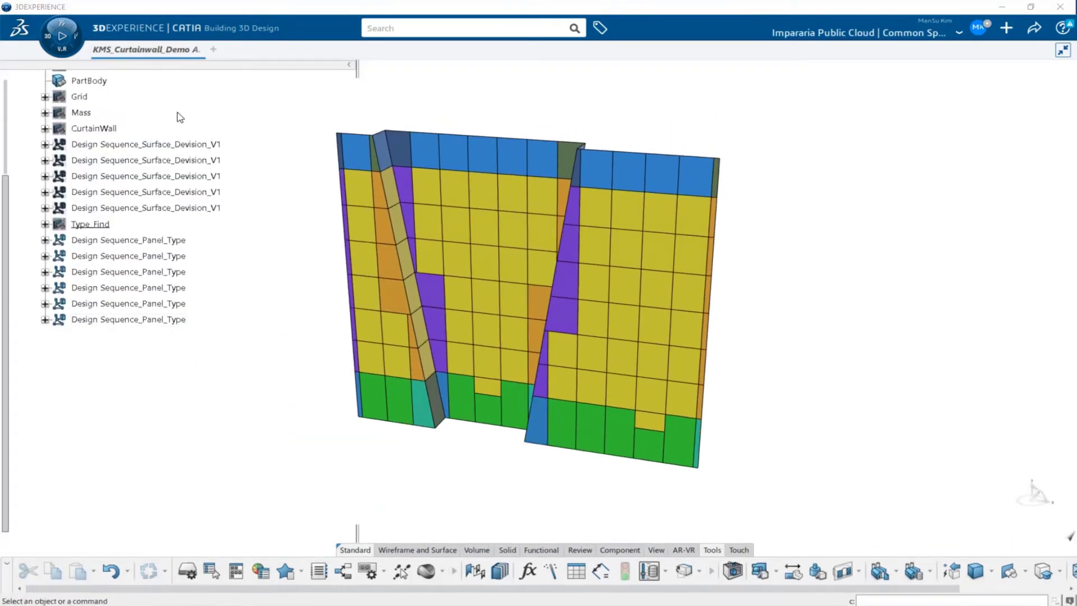
Show the Mass geometrical set and expand it in the tree
{"action": "right_click", "coordinate": [83, 114]}
{"action": "key", "text": "h"}
{"action": "middle_click_drag", "start_coordinate": [766, 405], "coordinate": [867, 381]}
{"action": "left_click", "coordinate": [44, 113]}
Edit Sketch.3 of the Mass by changing the offset between the recess profile's upper corner and its vertical centre line
{"action": "left_click", "coordinate": [107, 160]}
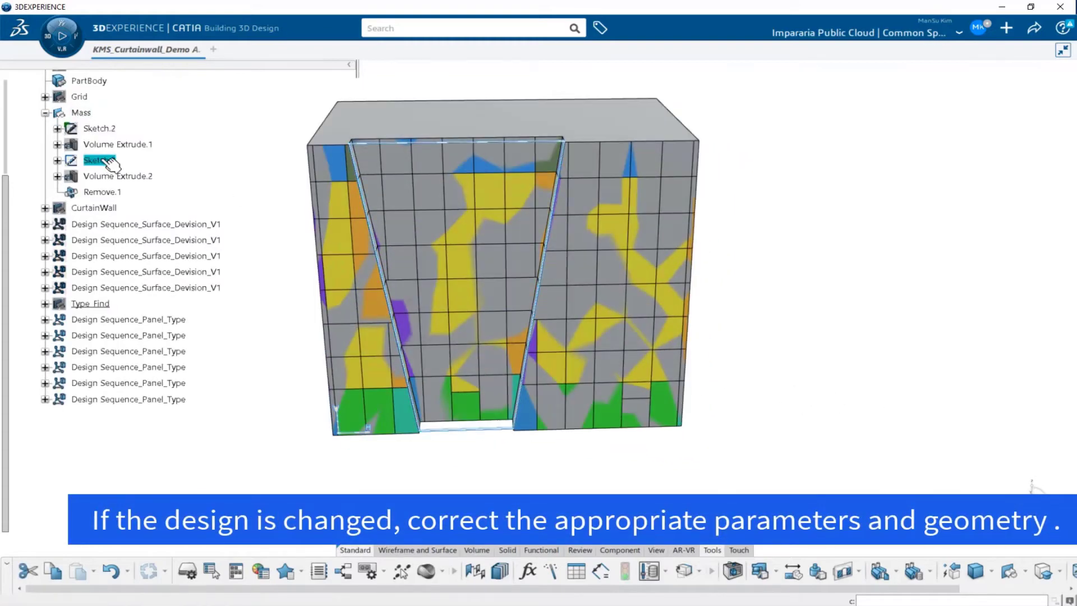
{"action": "double_click", "coordinate": [109, 162]}
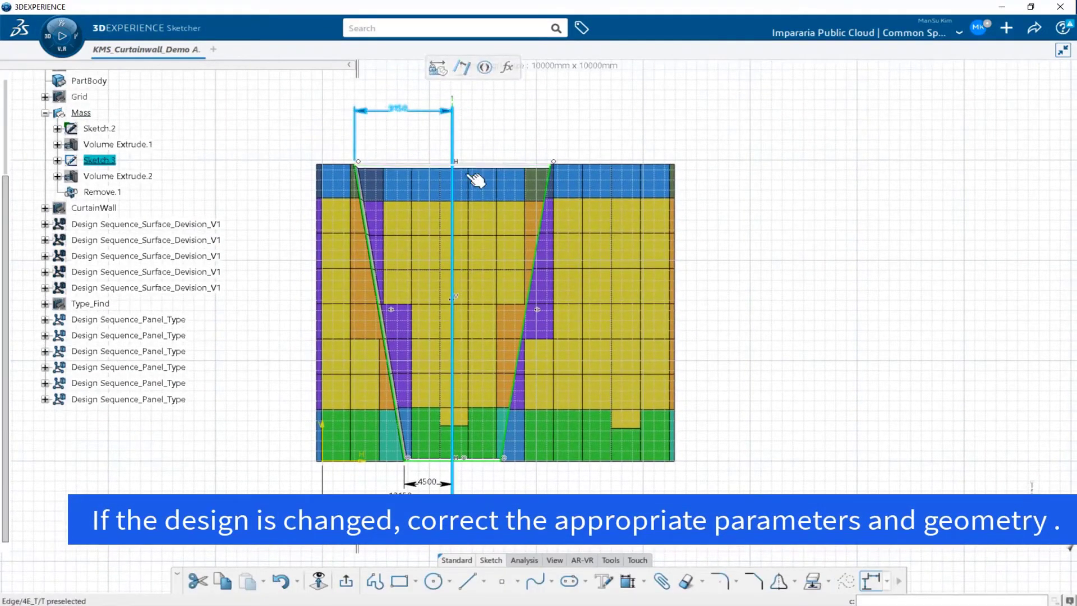
{"action": "double_click", "coordinate": [399, 110]}
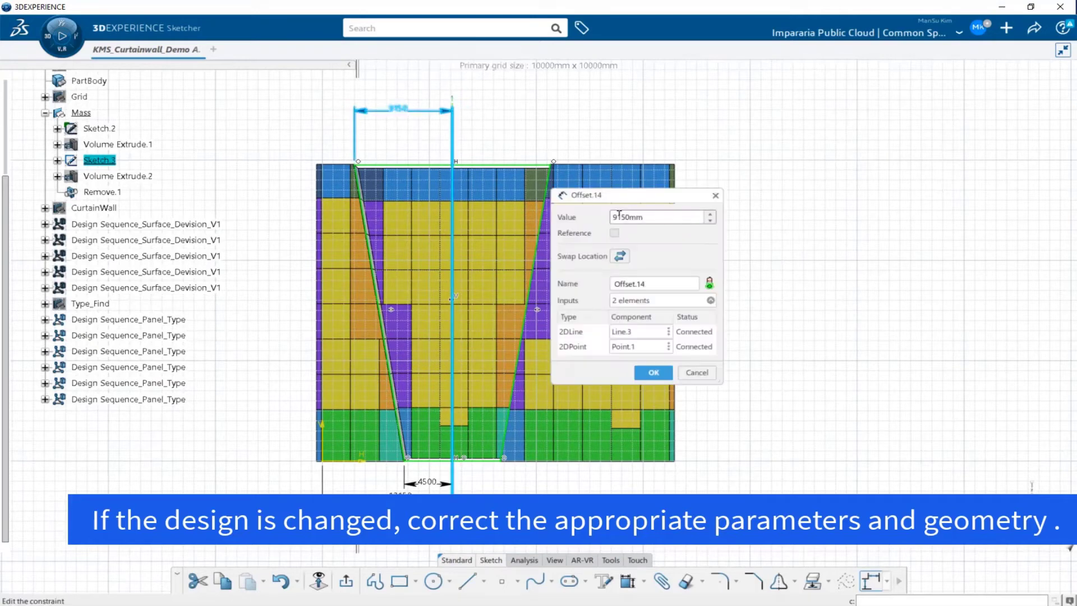
{"action": "key", "text": "Return"}
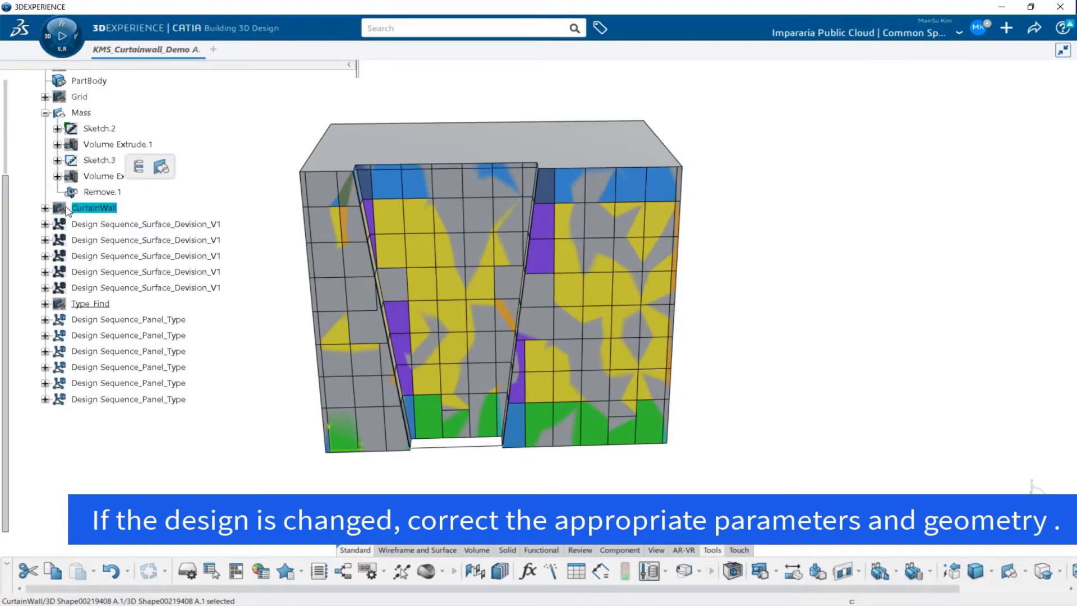
Show the CurtainWall geometrical set and expand its Front_Grid set
{"action": "right_click", "coordinate": [105, 130]}
{"action": "left_click", "coordinate": [93, 132]}
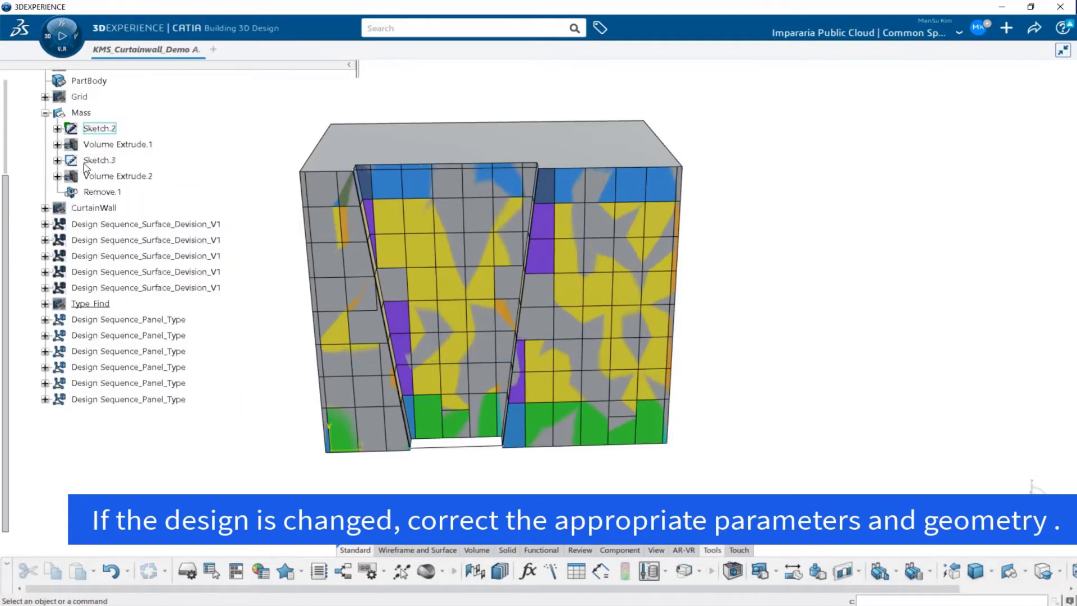
{"action": "left_click", "coordinate": [57, 223]}
{"action": "left_click", "coordinate": [58, 224]}
{"action": "left_click", "coordinate": [57, 239]}
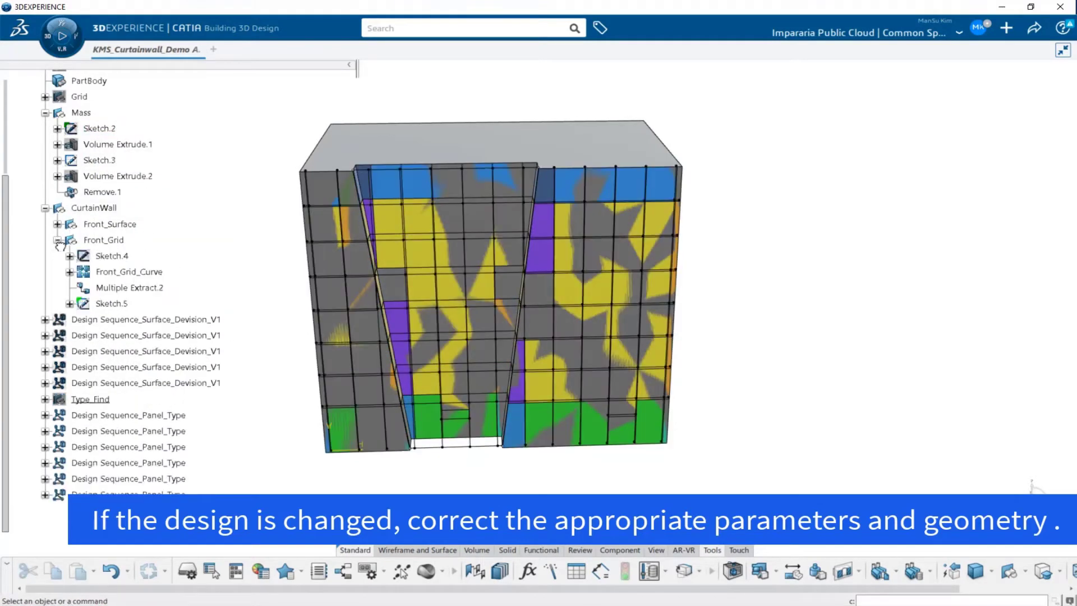
Open Sketch.5 of Front_Grid for editing in the Sketcher
{"action": "left_click", "coordinate": [114, 258]}
{"action": "left_click", "coordinate": [111, 304]}
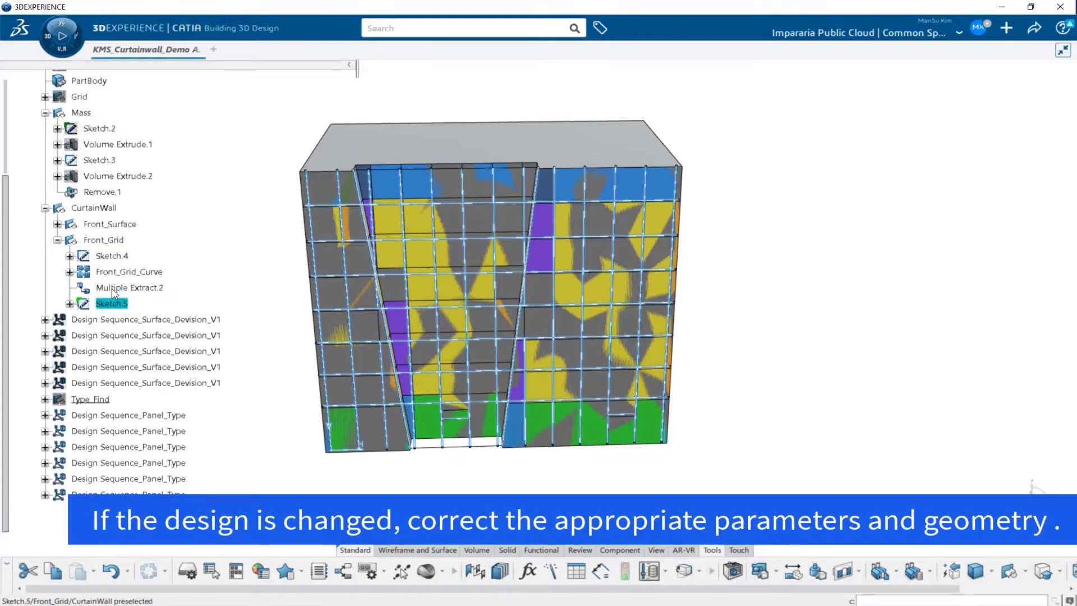
{"action": "double_click", "coordinate": [115, 304]}
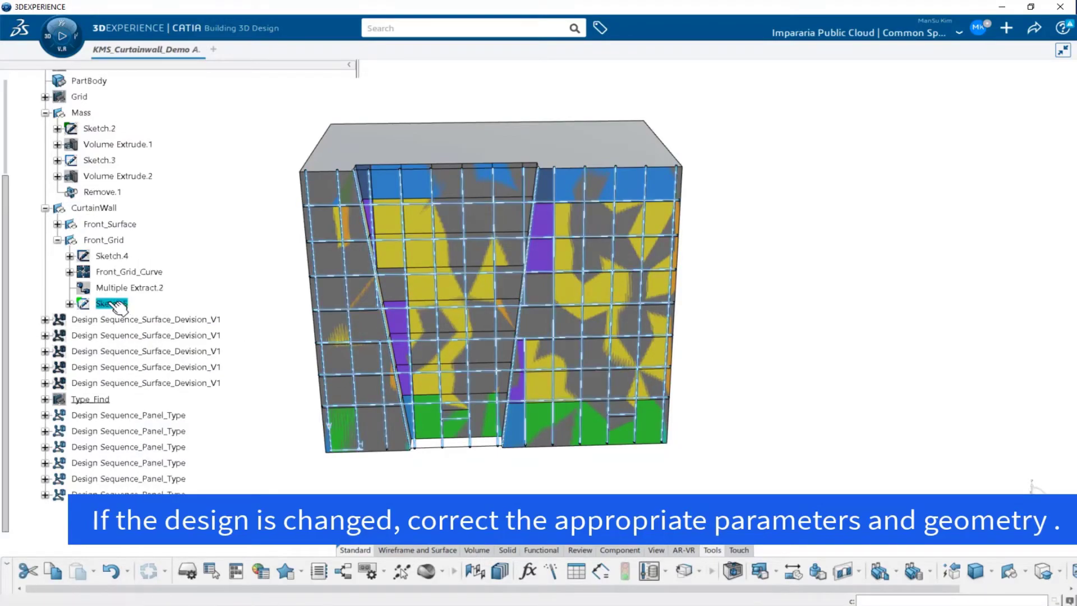
{"action": "mouse_move", "coordinate": [440, 355]}
{"action": "middle_mouse_down"}
{"action": "mouse_move", "coordinate": [483, 297]}
{"action": "mouse_move", "coordinate": [477, 263]}
{"action": "middle_mouse_up"}
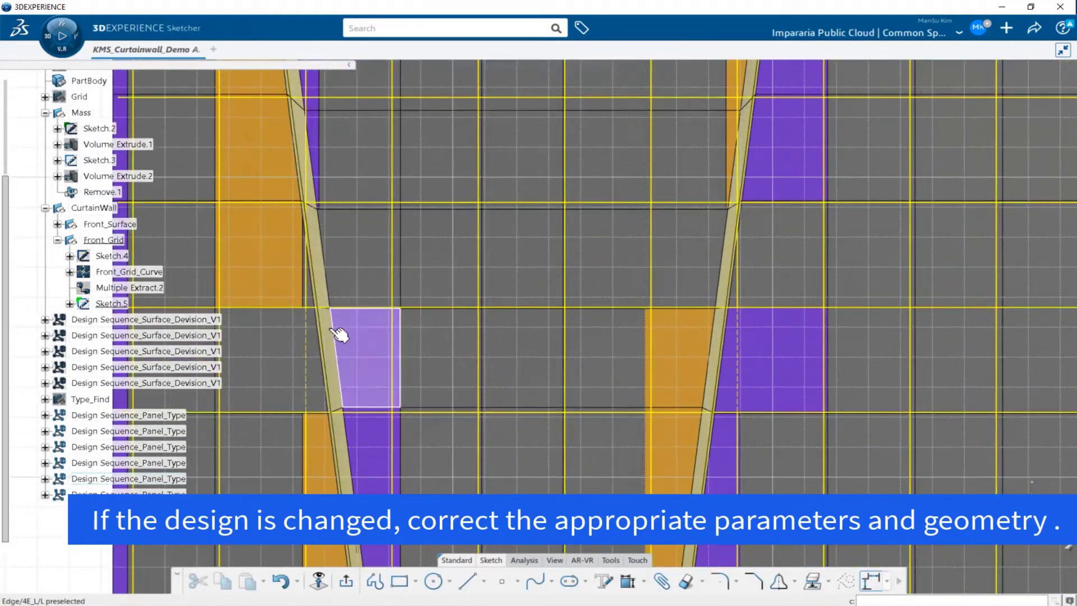
Hide all Design Sequence_Panel_Type sequences so that only the sketch grid and mass remain displayed
{"action": "mouse_move", "coordinate": [334, 331]}
{"action": "middle_mouse_down"}
{"action": "mouse_move", "coordinate": [442, 321]}
{"action": "mouse_move", "coordinate": [442, 372]}
{"action": "mouse_move", "coordinate": [404, 365]}
{"action": "mouse_move", "coordinate": [510, 442]}
{"action": "mouse_move", "coordinate": [507, 488]}
{"action": "middle_mouse_up"}
{"action": "left_click", "coordinate": [149, 416]}
{"action": "left_click", "coordinate": [147, 493], "text": "shift"}
{"action": "key", "text": "space"}
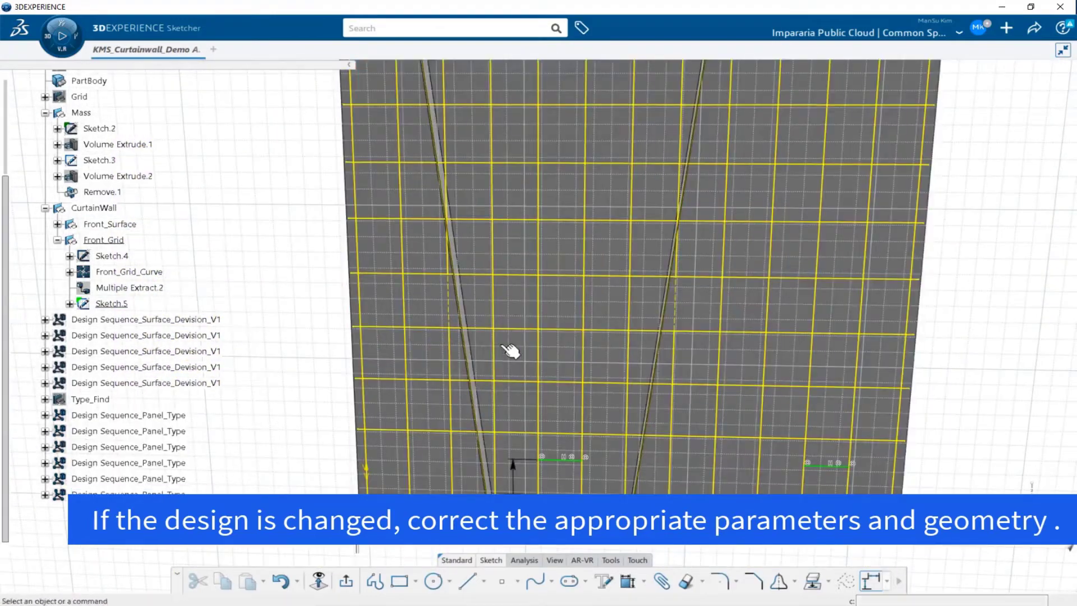
Set the sketch display to No 3D Background and apply the Studio ambience
{"action": "mouse_move", "coordinate": [508, 347]}
{"action": "middle_mouse_down"}
{"action": "mouse_move", "coordinate": [465, 336]}
{"action": "mouse_move", "coordinate": [404, 286]}
{"action": "middle_mouse_up"}
{"action": "mouse_move", "coordinate": [491, 315]}
{"action": "middle_mouse_down"}
{"action": "mouse_move", "coordinate": [559, 370]}
{"action": "mouse_move", "coordinate": [932, 426]}
{"action": "mouse_move", "coordinate": [977, 449]}
{"action": "middle_mouse_up"}
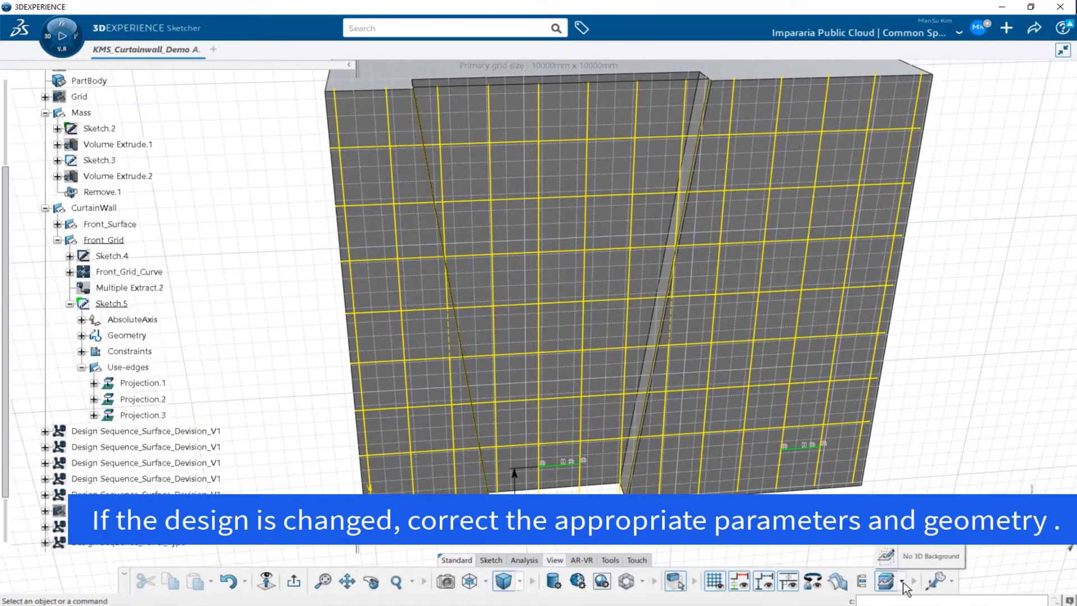
{"action": "left_click", "coordinate": [920, 561]}
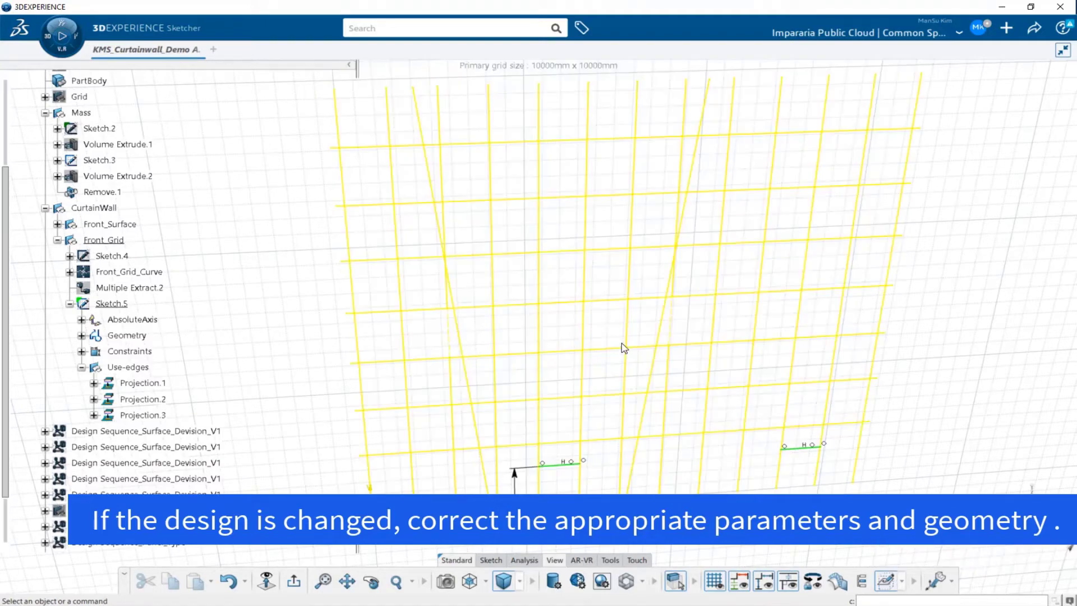
{"action": "right_click", "coordinate": [924, 334]}
{"action": "mouse_move", "coordinate": [962, 339]}
{"action": "mouse_move", "coordinate": [975, 363]}
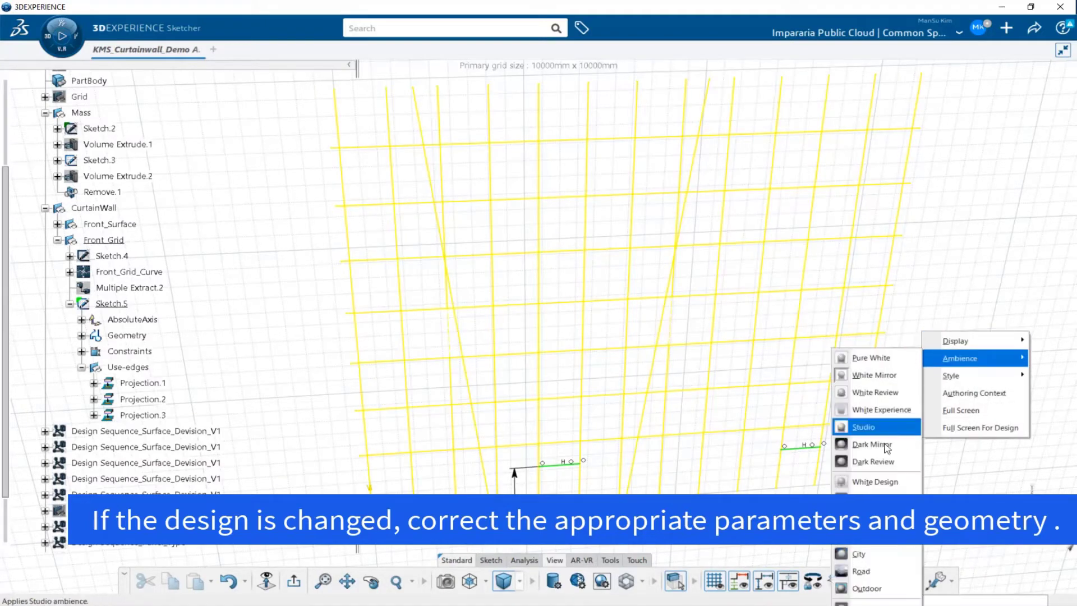
{"action": "left_click", "coordinate": [874, 427]}
Trim the left vertical grid line around its crossing with the slanted recess edge and delete the leftover upper piece
{"action": "scroll", "coordinate": [475, 331], "scroll_direction": "up", "scroll_amount": 3}
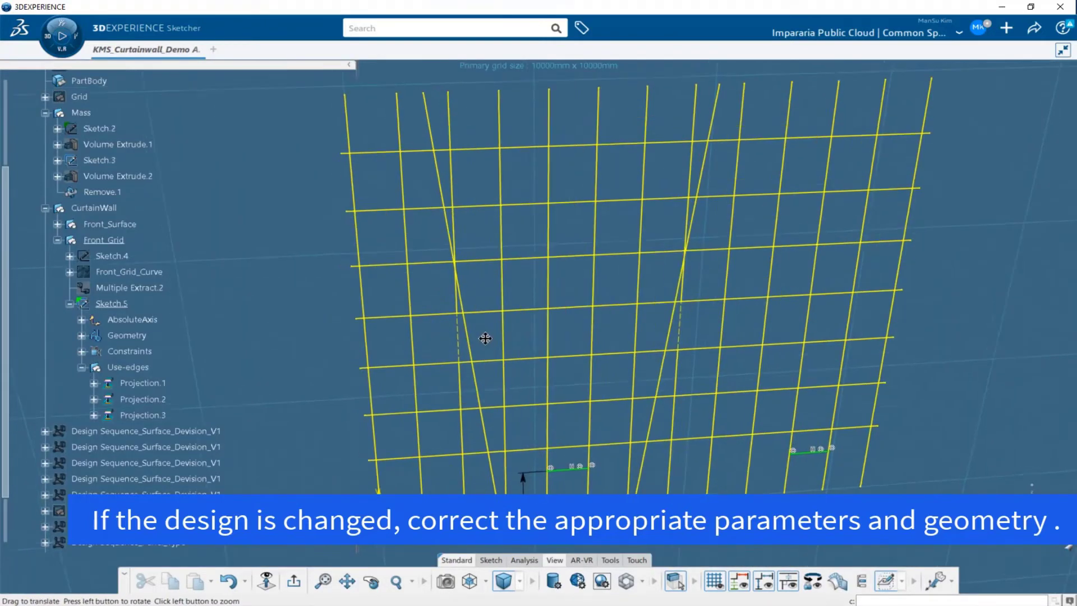
{"action": "scroll", "coordinate": [406, 285], "scroll_direction": "up", "scroll_amount": 3}
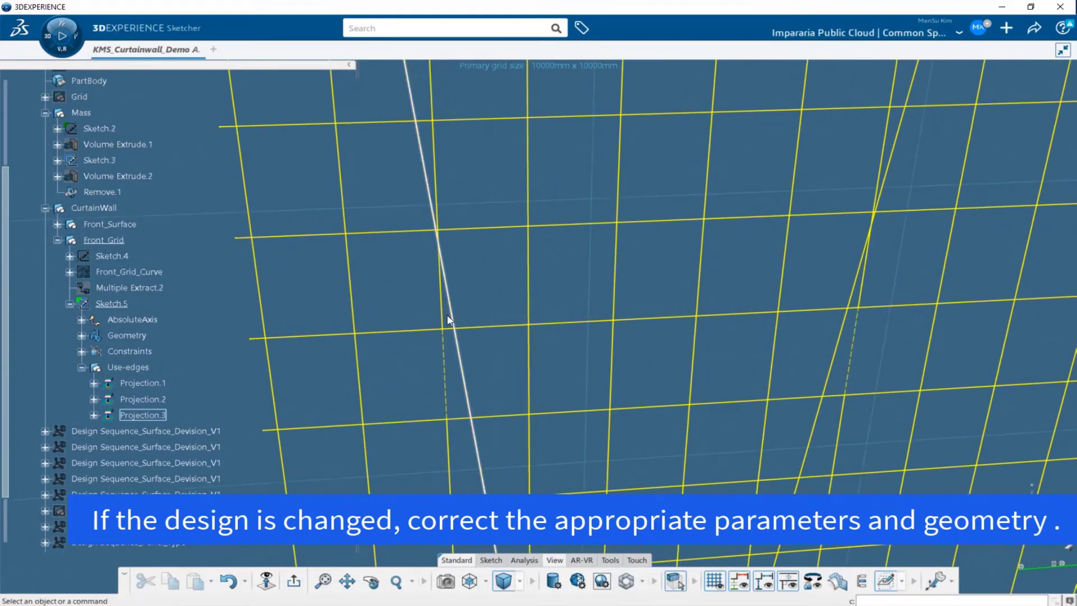
{"action": "left_click", "coordinate": [492, 560]}
{"action": "left_click", "coordinate": [627, 581]}
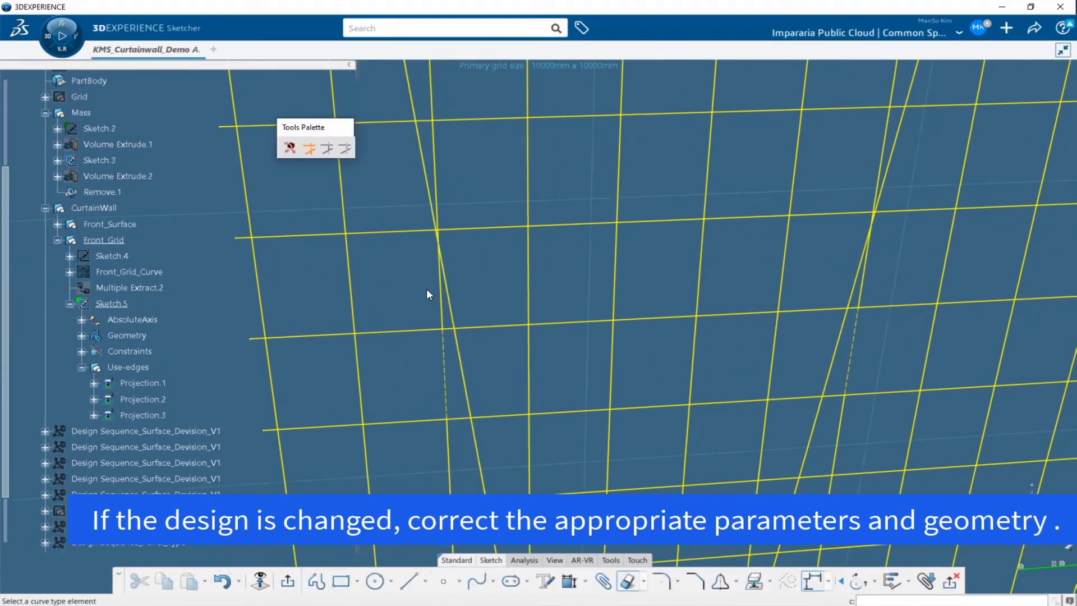
{"action": "middle_click_drag", "start_coordinate": [466, 271], "coordinate": [502, 392]}
{"action": "left_click", "coordinate": [593, 305]}
{"action": "left_click", "coordinate": [438, 191]}
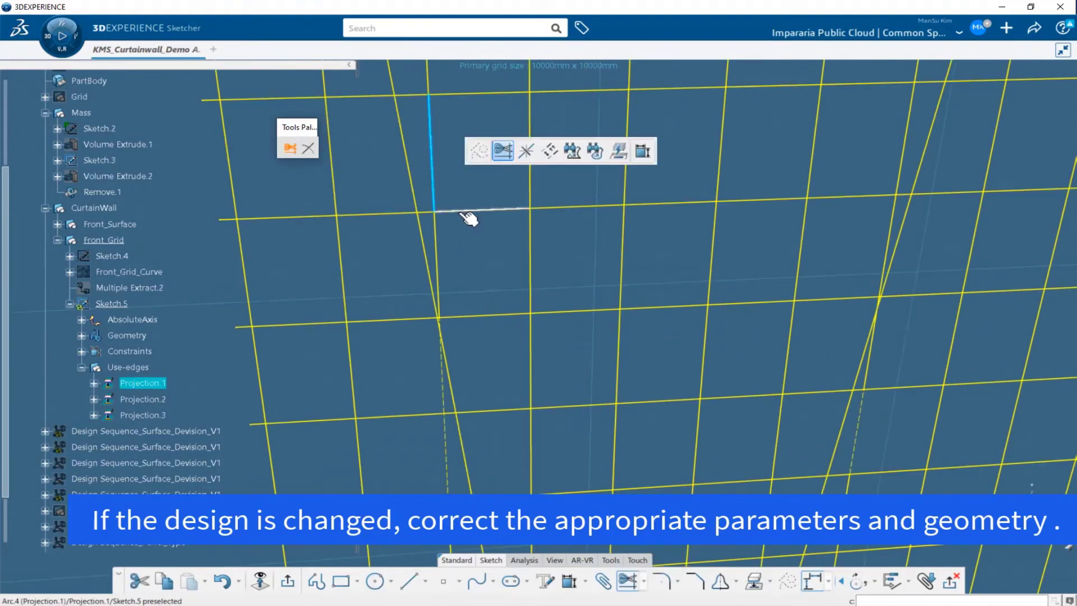
{"action": "key", "text": "Escape"}
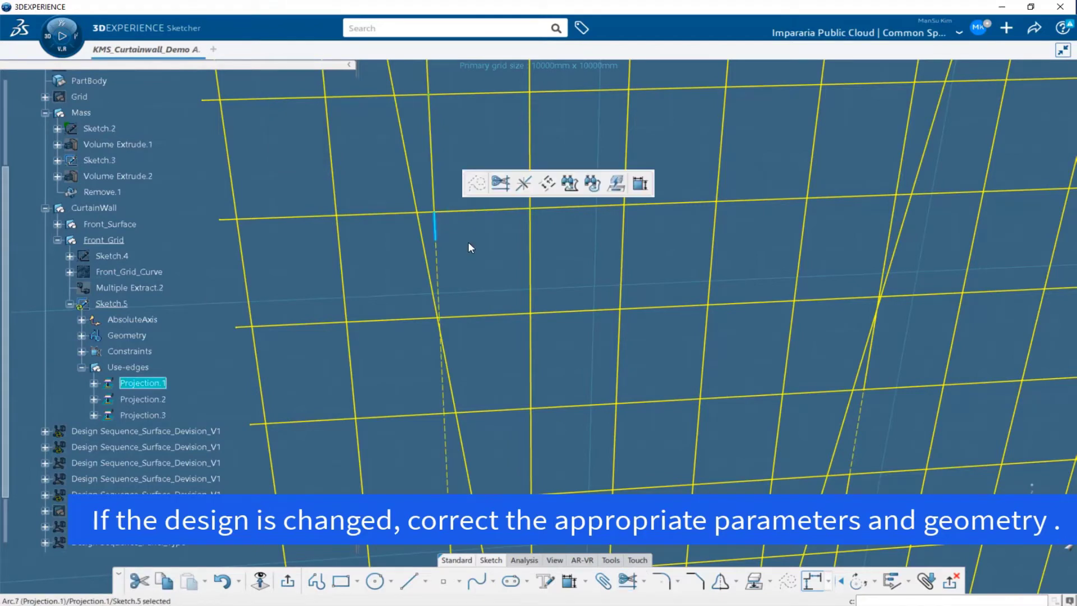
{"action": "key", "text": "Delete"}
Extend the lower part of the left vertical grid line up to the next horizontal line and trim off the overshoot
{"action": "mouse_move", "coordinate": [785, 326]}
{"action": "middle_mouse_down"}
{"action": "mouse_move", "coordinate": [610, 351]}
{"action": "mouse_move", "coordinate": [633, 314]}
{"action": "middle_mouse_up"}
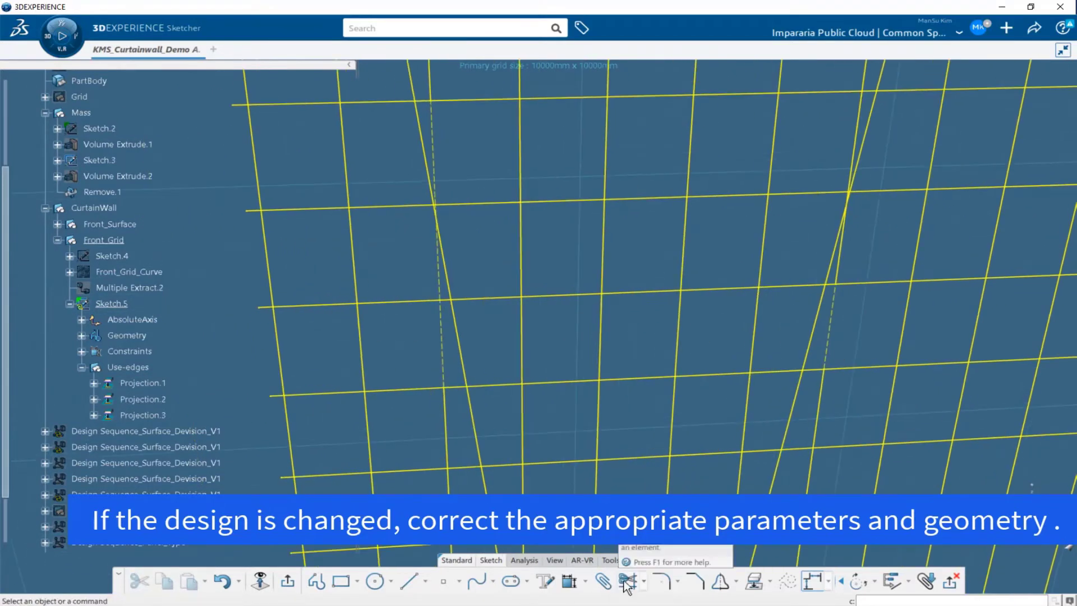
{"action": "left_click", "coordinate": [447, 400]}
{"action": "key", "text": "Escape"}
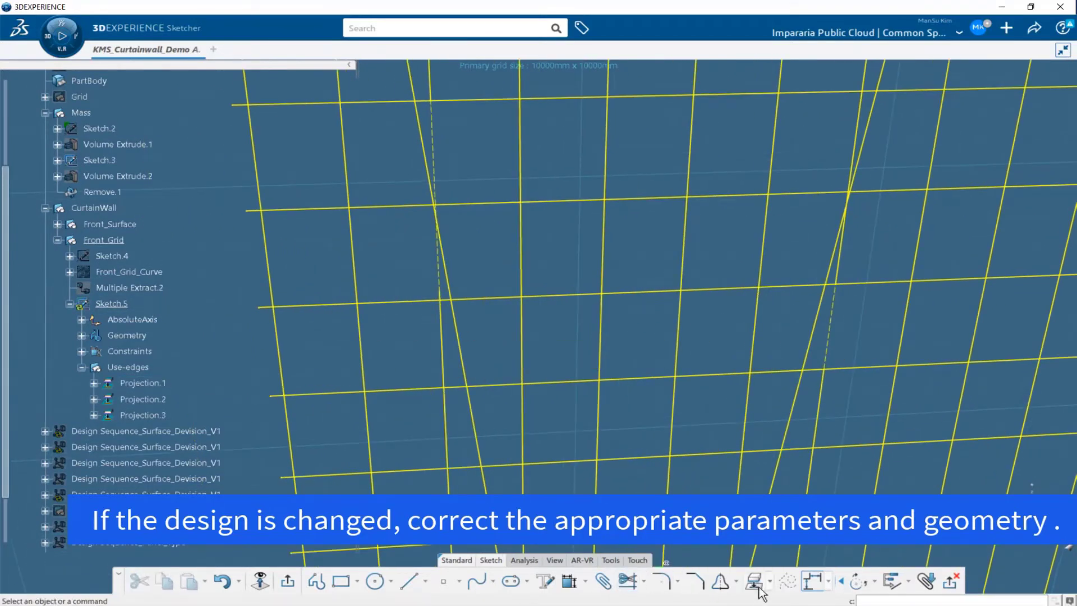
{"action": "left_click", "coordinate": [628, 580]}
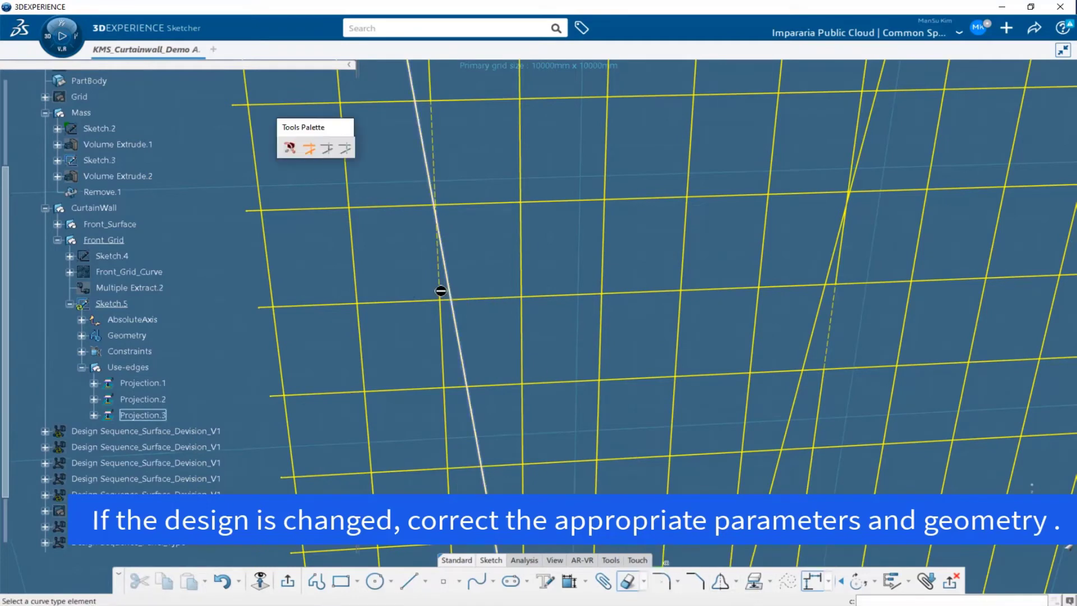
{"action": "left_click", "coordinate": [524, 313]}
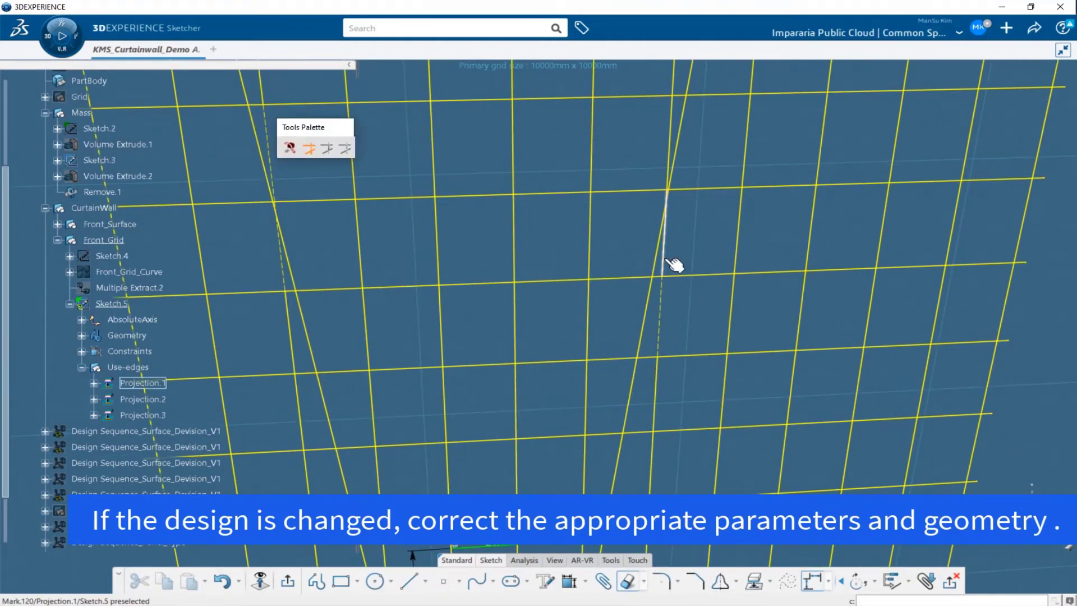
Quick Trim the excess segments of the right vertical grid line at its crossing with the slanted recess edge
{"action": "scroll", "coordinate": [667, 264], "scroll_direction": "up", "scroll_amount": 5}
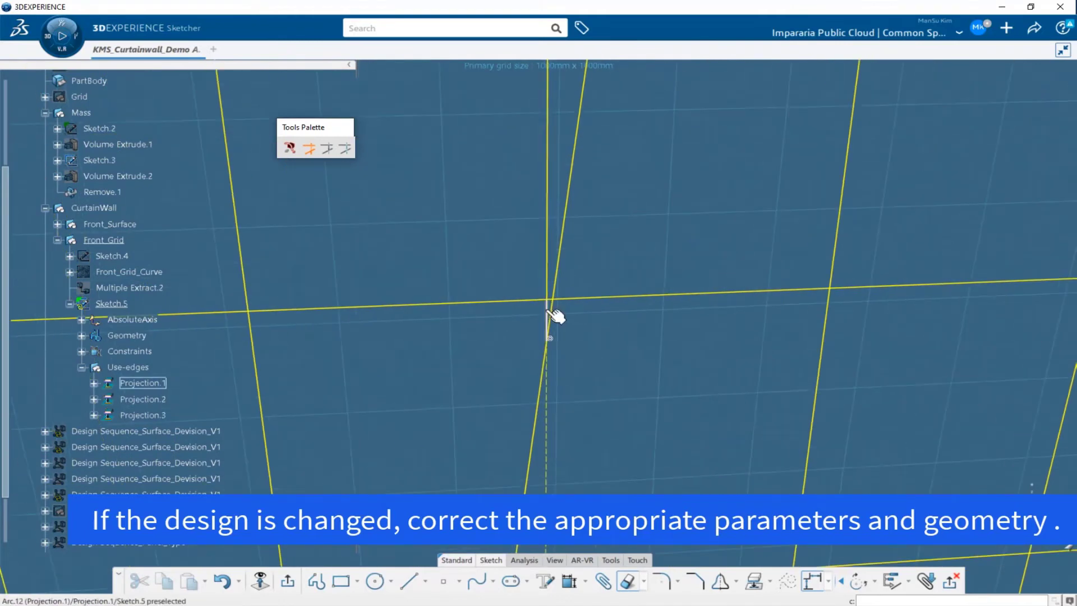
{"action": "scroll", "coordinate": [541, 257], "scroll_direction": "down", "scroll_amount": 5}
{"action": "middle_click_drag", "start_coordinate": [577, 402], "coordinate": [608, 292]}
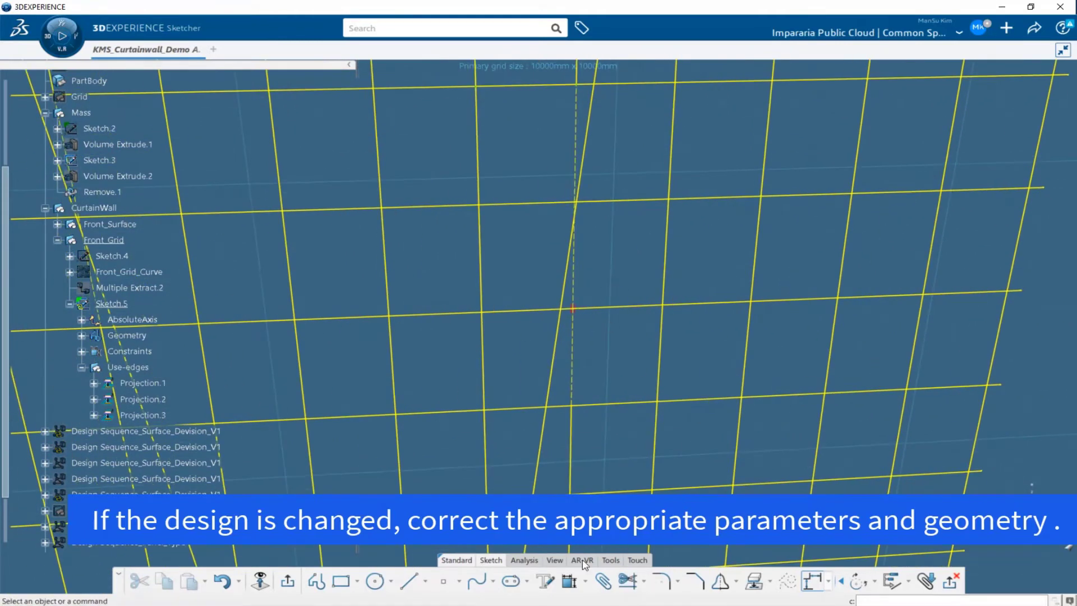
Extend the lower part of the right vertical grid line upward towards the slanted recess edge with the Trim tool
{"action": "left_click", "coordinate": [574, 419]}
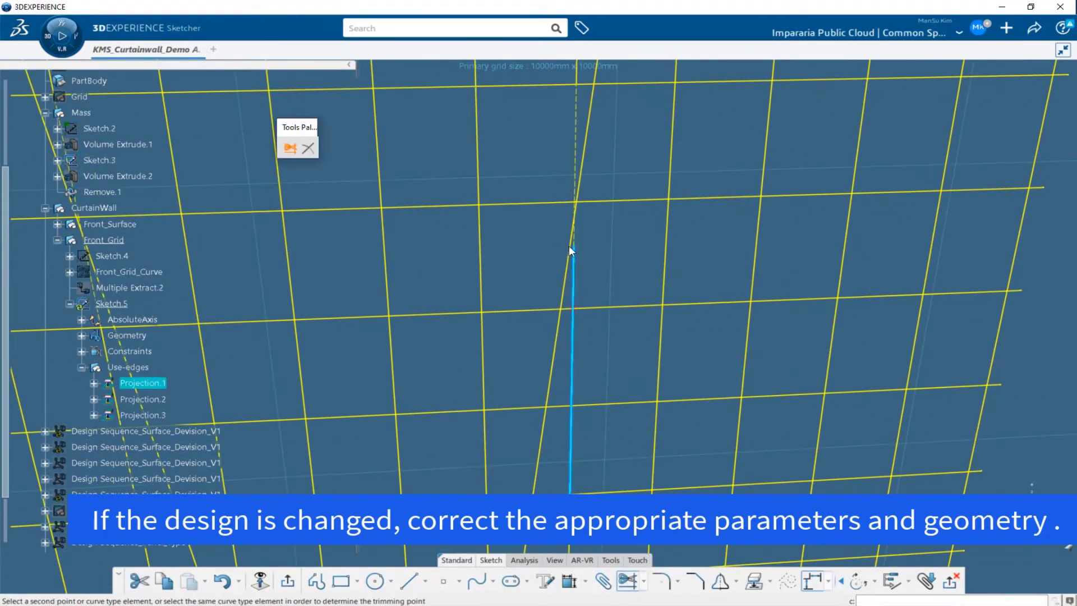
{"action": "scroll", "coordinate": [694, 270], "scroll_direction": "up", "scroll_amount": 5}
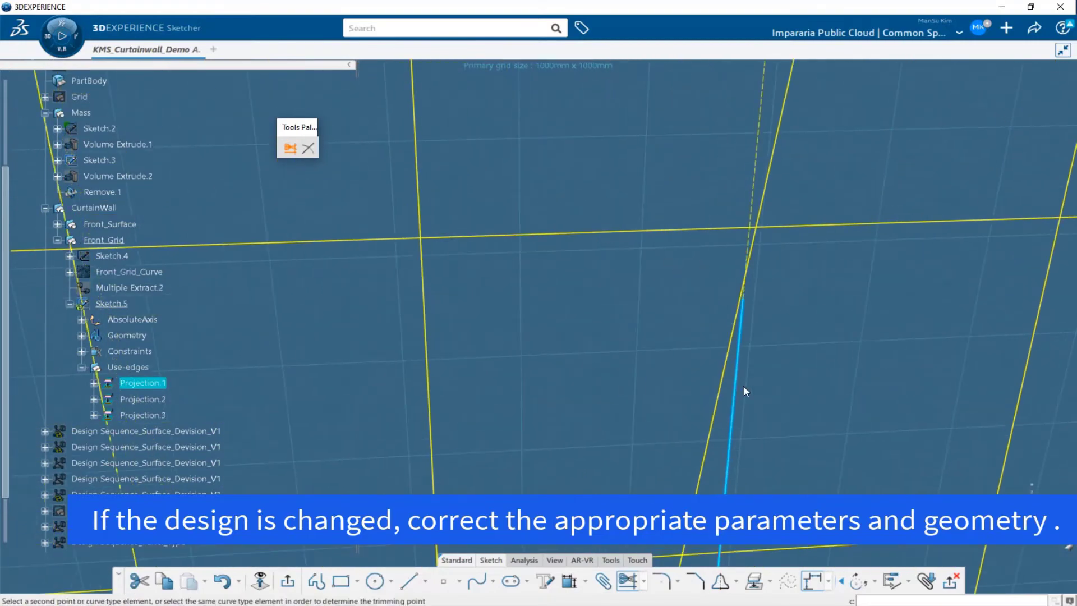
{"action": "mouse_move", "coordinate": [746, 391]}
{"action": "middle_mouse_down"}
{"action": "mouse_move", "coordinate": [655, 349]}
{"action": "mouse_move", "coordinate": [624, 413]}
{"action": "mouse_move", "coordinate": [625, 377]}
{"action": "mouse_move", "coordinate": [589, 330]}
{"action": "mouse_move", "coordinate": [577, 401]}
{"action": "mouse_move", "coordinate": [582, 368]}
{"action": "mouse_move", "coordinate": [571, 356]}
{"action": "mouse_move", "coordinate": [582, 347]}
{"action": "middle_mouse_up"}
{"action": "left_click", "coordinate": [641, 412]}
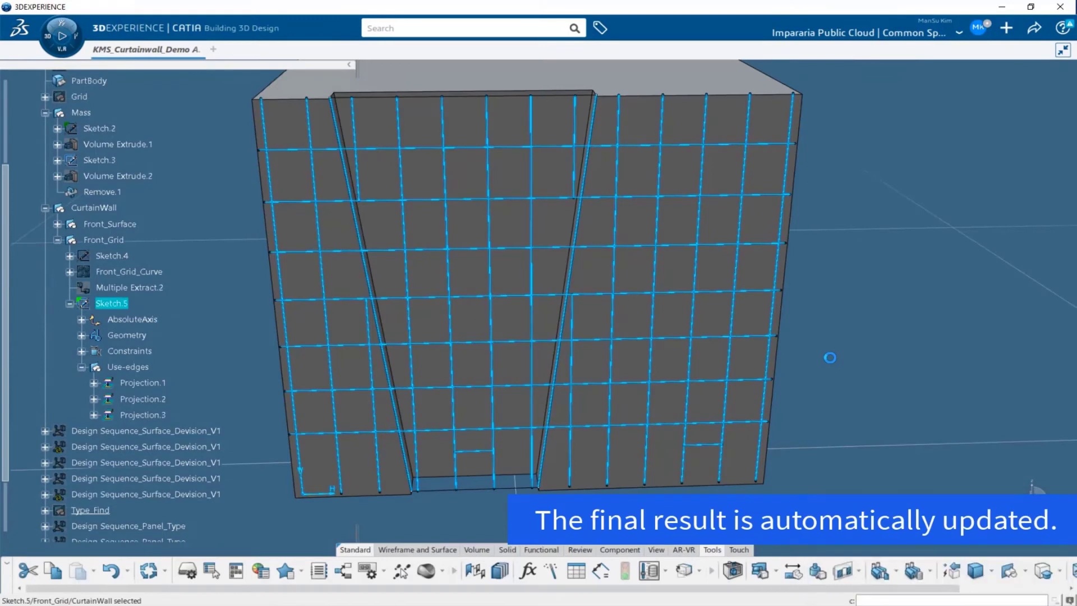
Collapse and hide the CurtainWall set, and show all six Design Sequence_Panel_Type sequences again
{"action": "left_click", "coordinate": [829, 357]}
{"action": "left_click", "coordinate": [45, 208]}
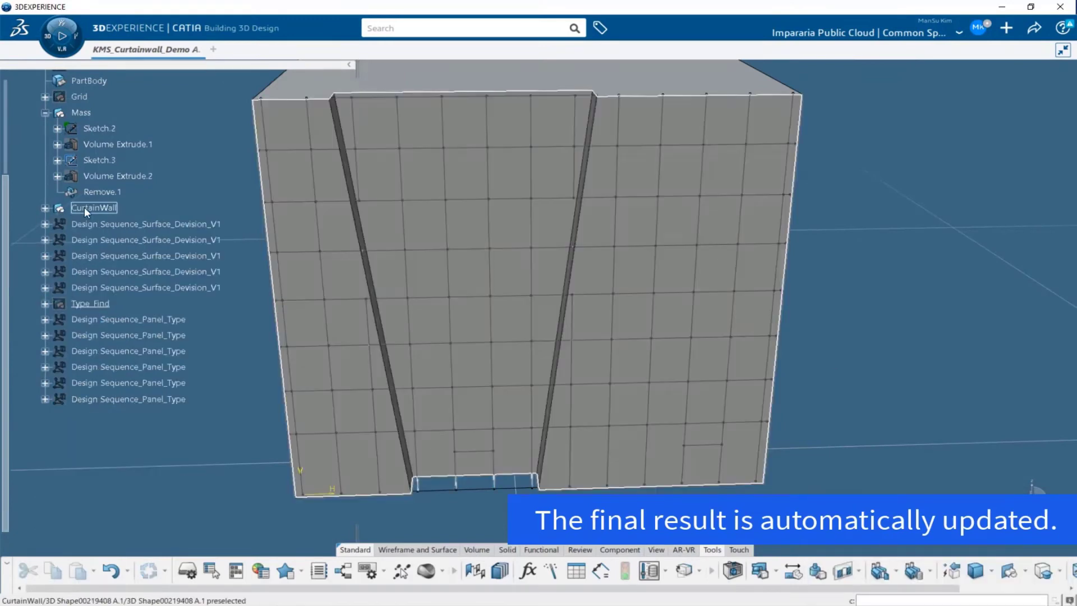
{"action": "right_click", "coordinate": [87, 208]}
{"action": "left_click", "coordinate": [119, 253]}
{"action": "left_click", "coordinate": [110, 320]}
{"action": "left_click", "coordinate": [135, 399], "text": "shift"}
{"action": "key", "text": "space"}
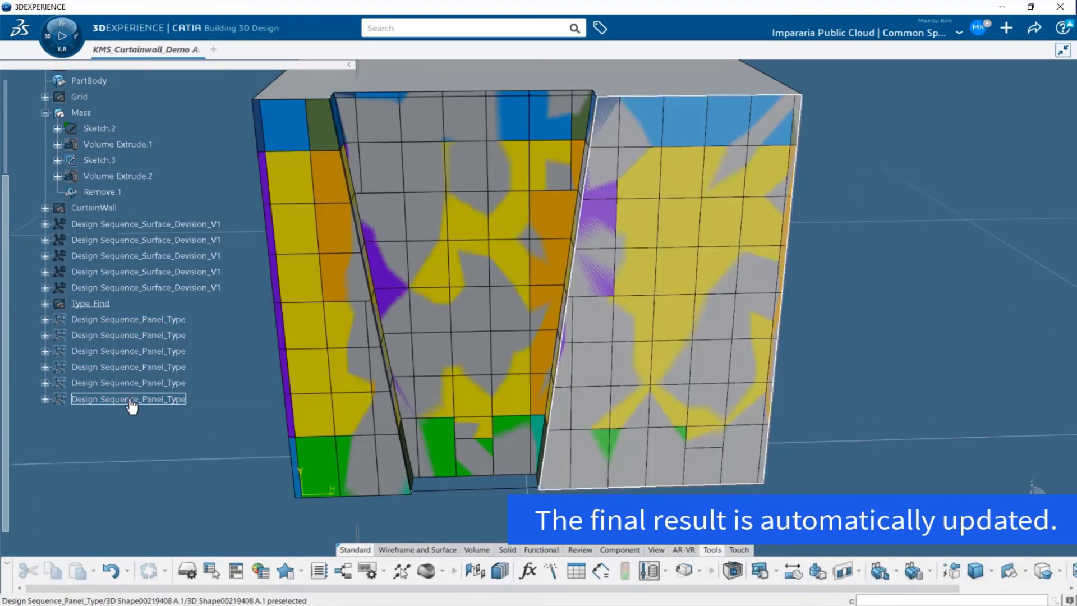
Hide the Mass geometrical set to leave only the updated classified panels displayed
{"action": "middle_click_drag", "start_coordinate": [759, 305], "coordinate": [783, 361]}
{"action": "scroll", "coordinate": [129, 191], "scroll_direction": "up", "scroll_amount": 1}
{"action": "right_click", "coordinate": [88, 168]}
{"action": "left_click", "coordinate": [129, 213]}
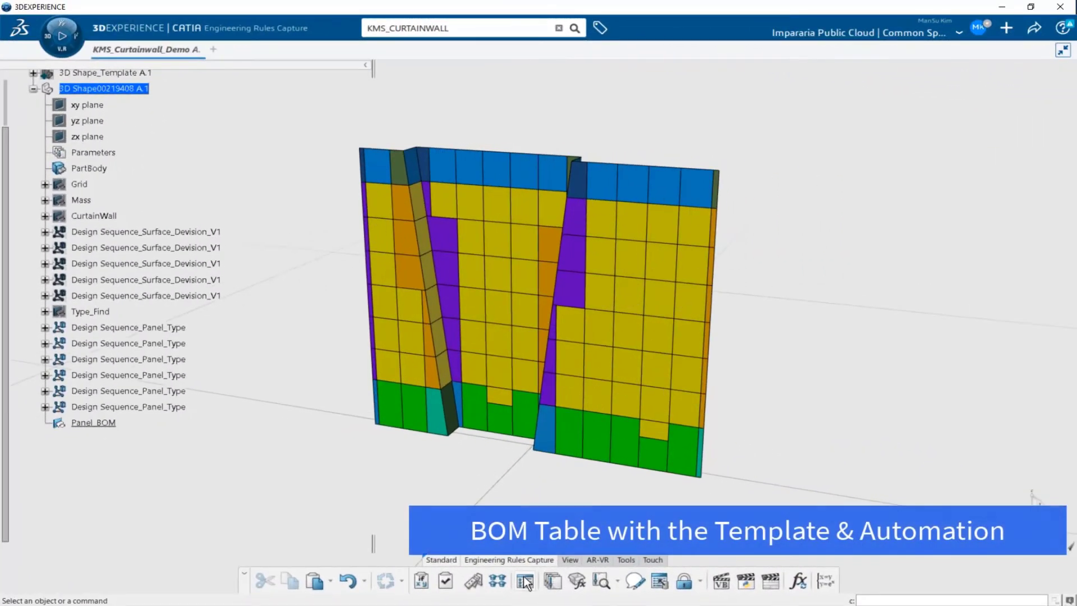
Create a list parameter containing all the classified panel surfaces of the curtain wall
{"action": "left_click", "coordinate": [525, 582]}
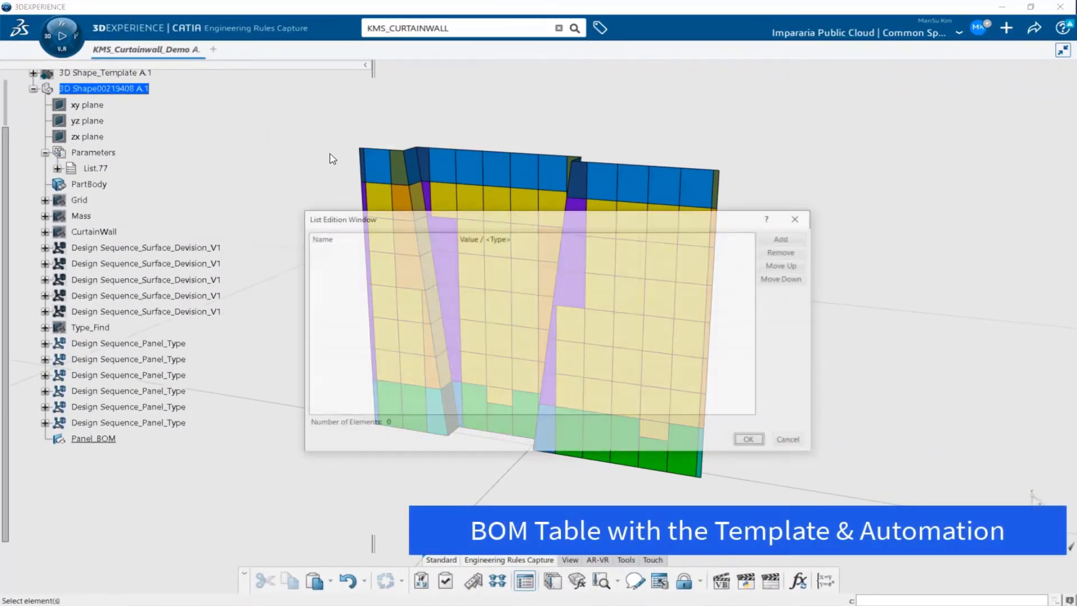
{"action": "left_click_drag", "start_coordinate": [329, 118], "coordinate": [758, 503]}
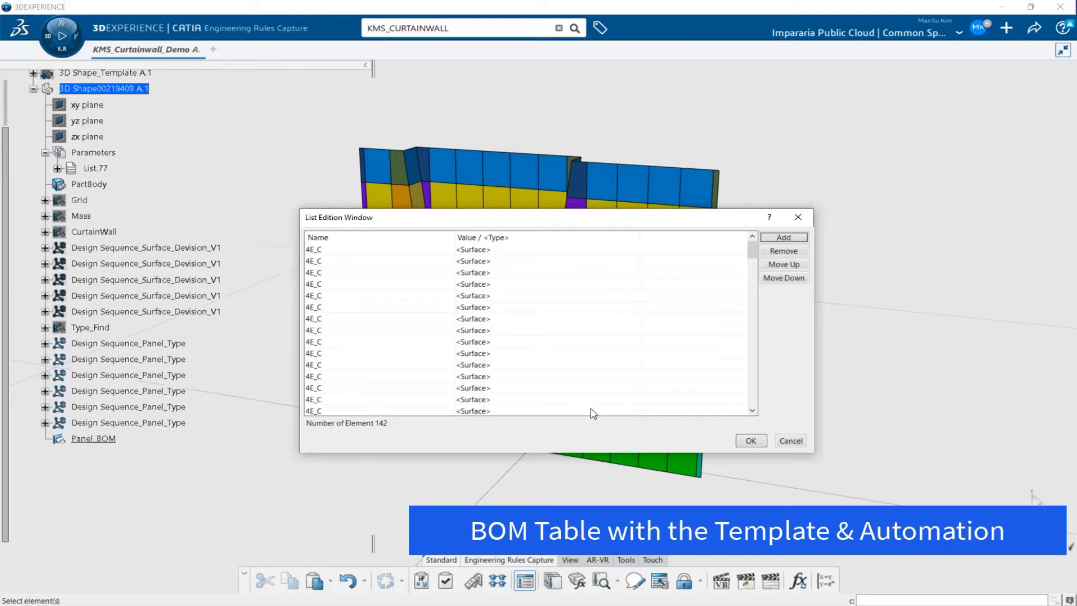
{"action": "left_click", "coordinate": [760, 443]}
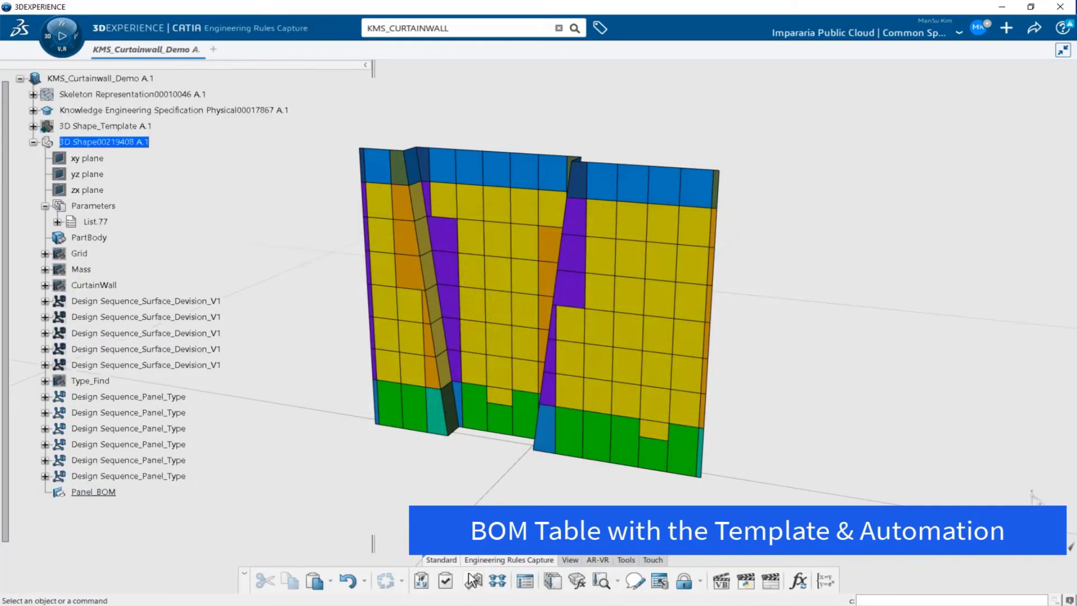
Instantiate Action_Panel_BOM from the KMS_CurtainWall_Demo catalog with List.77 as InputList and Panel_BOM as OutputGeoSet, and close the catalog
{"action": "left_click", "coordinate": [627, 560]}
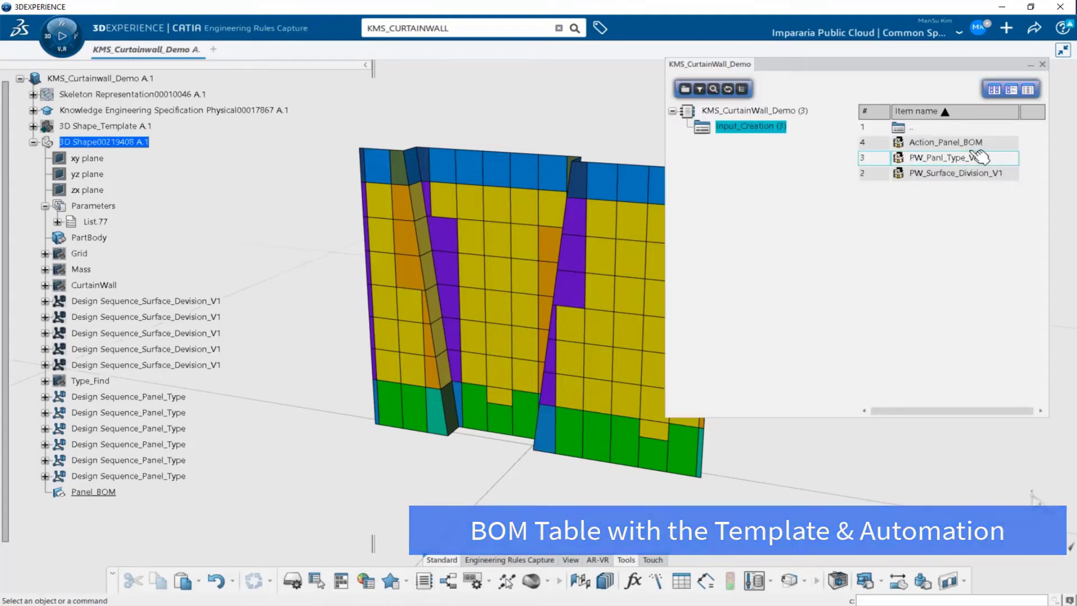
{"action": "left_click", "coordinate": [934, 142]}
{"action": "right_click", "coordinate": [972, 145]}
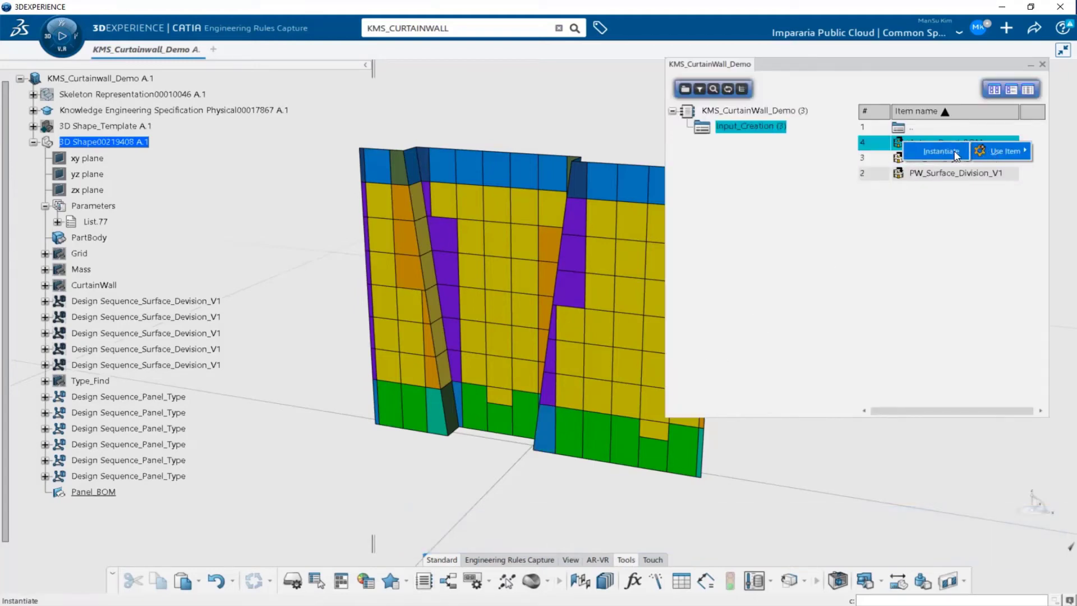
{"action": "left_click", "coordinate": [956, 151]}
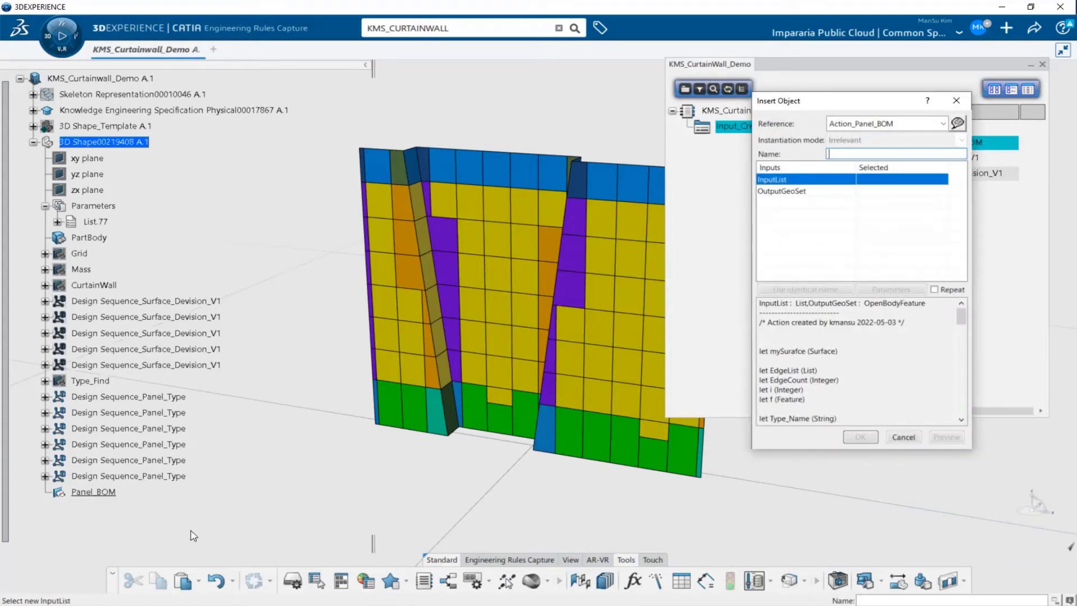
{"action": "left_click", "coordinate": [98, 222]}
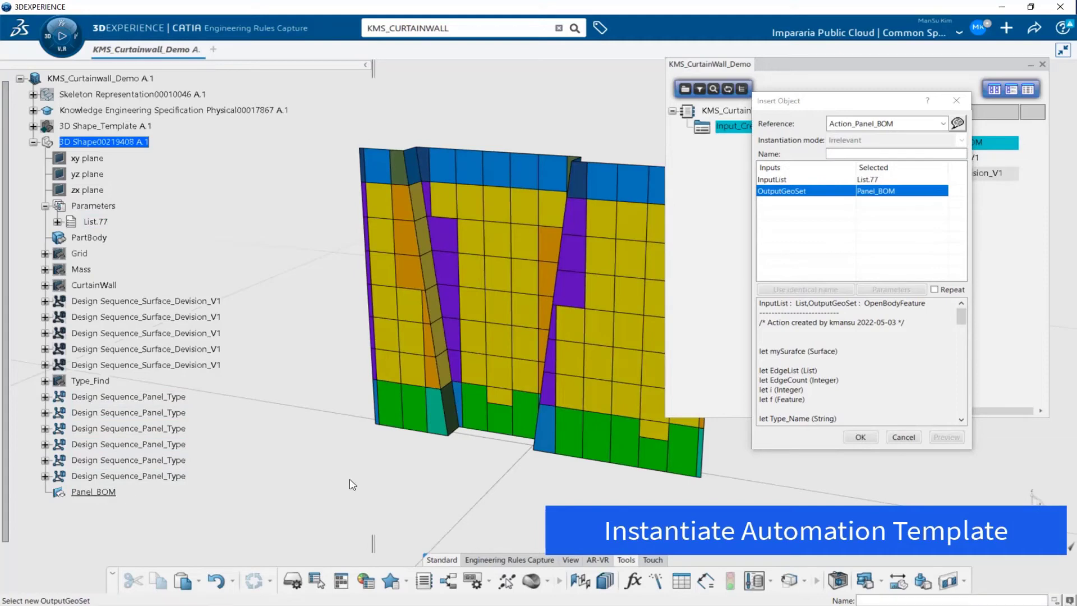
{"action": "left_click", "coordinate": [861, 438]}
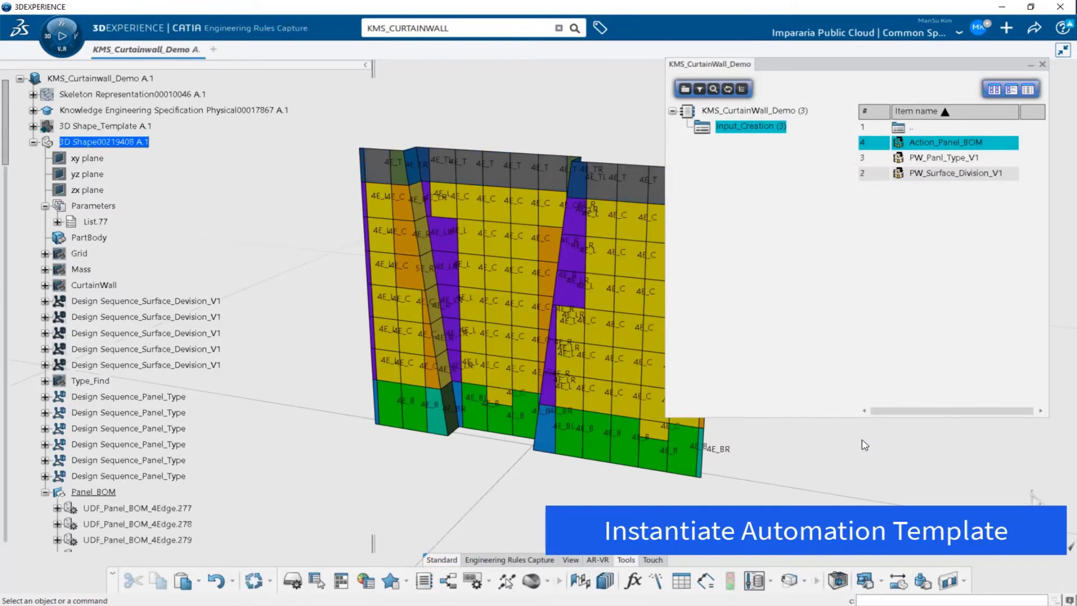
{"action": "left_click", "coordinate": [1042, 64]}
Inspect the length, area and type parameters of the second panel instance in the Panel_BOM set
{"action": "middle_click_drag", "start_coordinate": [745, 344], "coordinate": [716, 340]}
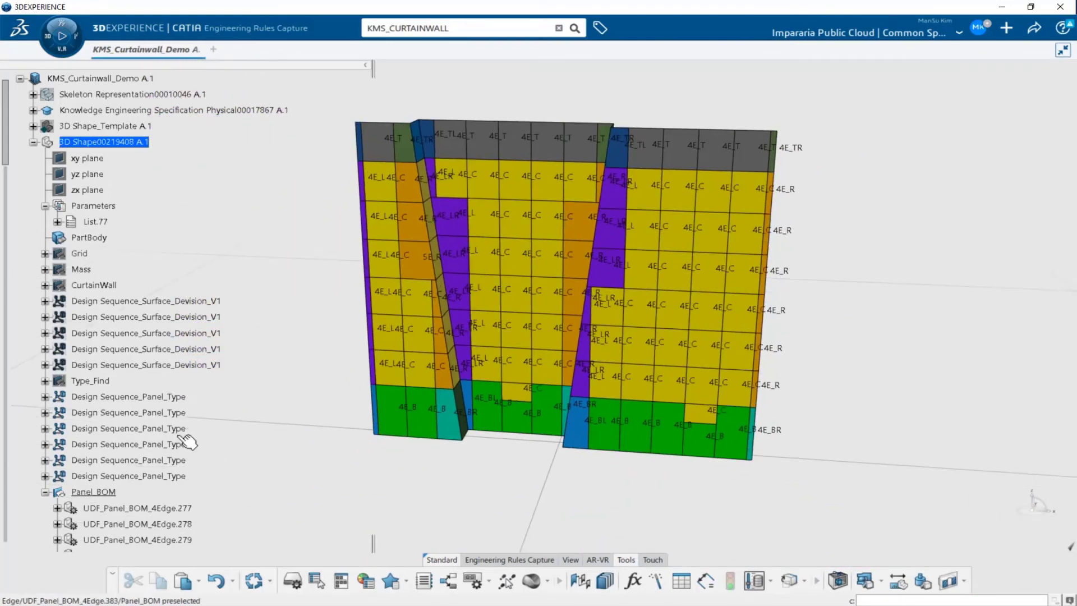
{"action": "scroll", "coordinate": [156, 484], "scroll_direction": "down", "scroll_amount": 5}
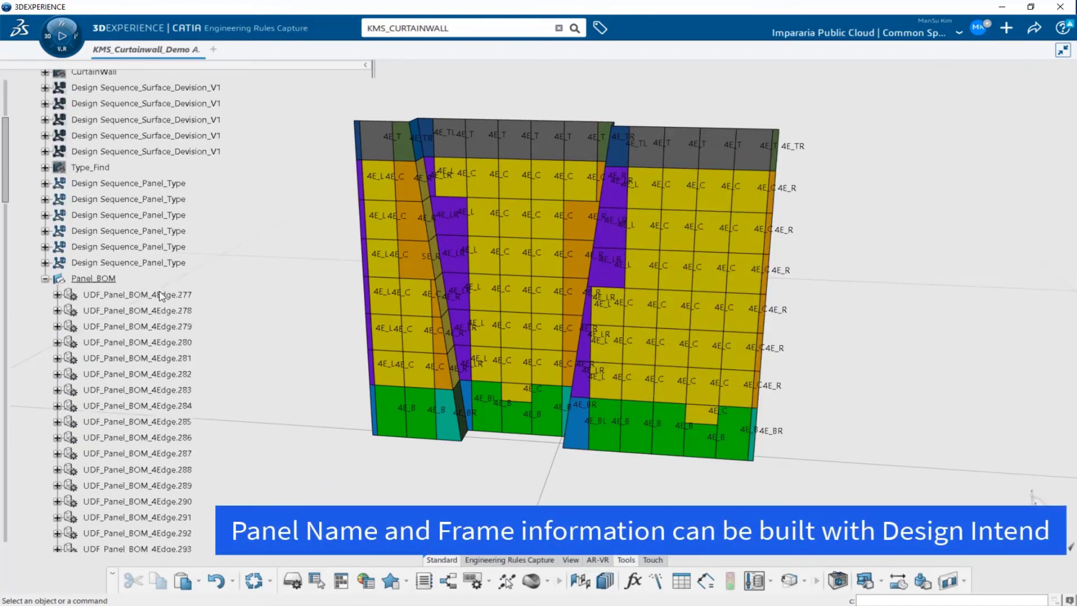
{"action": "left_click", "coordinate": [57, 311]}
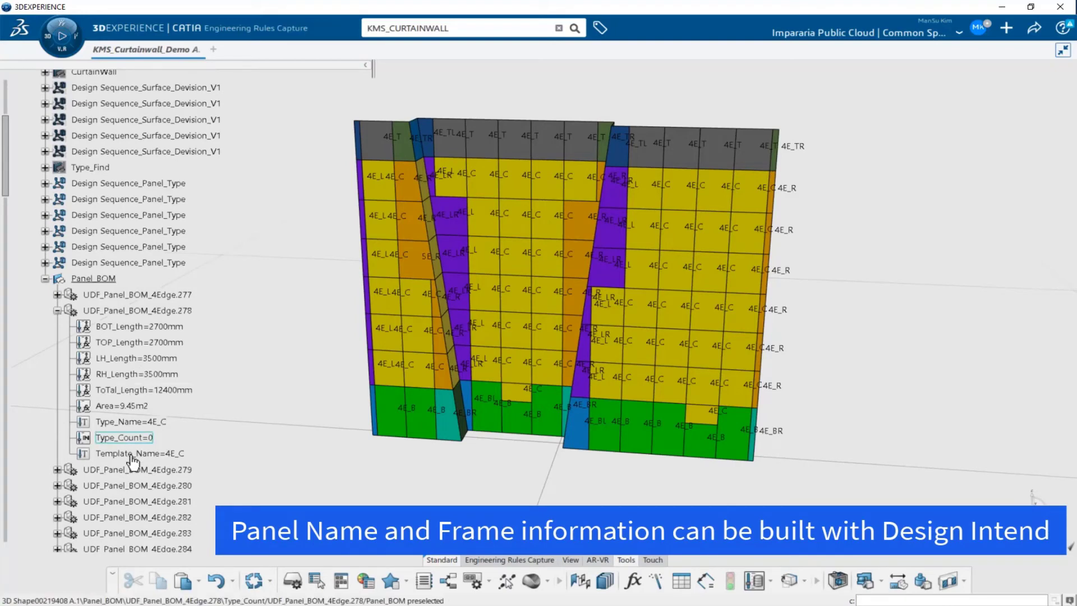
{"action": "left_click", "coordinate": [57, 311]}
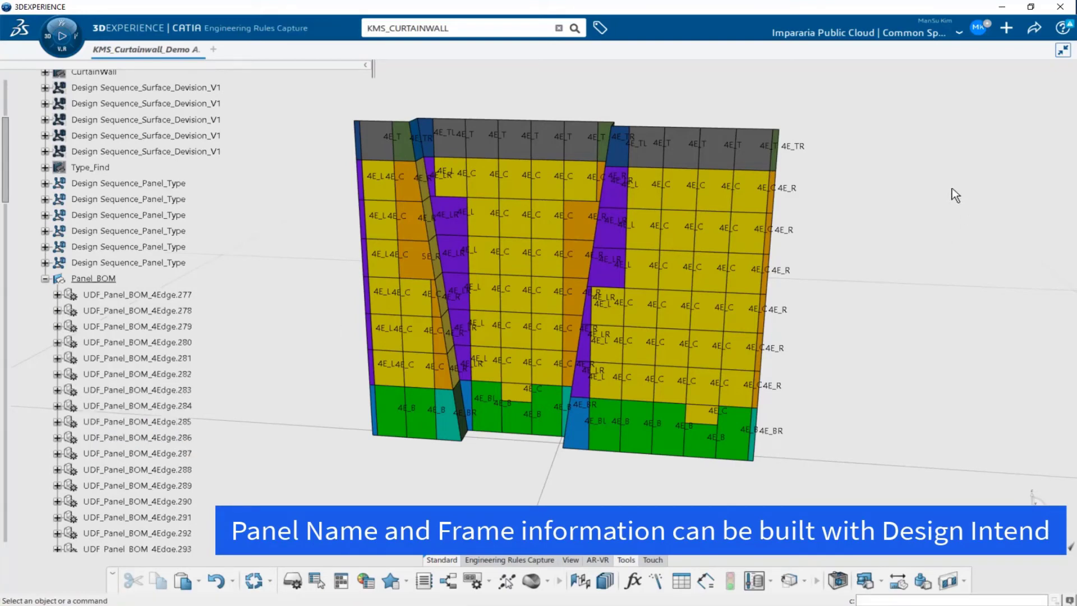
Start a knowledge report export, search for KMS_UDF and choose KMS_UDF_Panel_BOM.xml as the report template
{"action": "left_click", "coordinate": [1034, 29]}
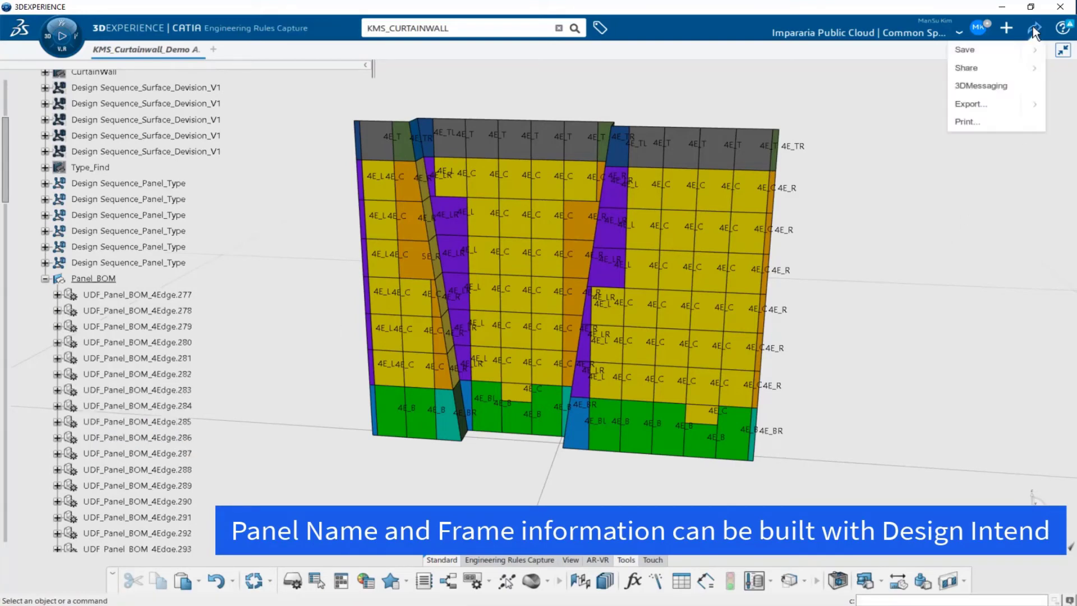
{"action": "left_click", "coordinate": [1030, 104]}
{"action": "left_click", "coordinate": [1005, 71]}
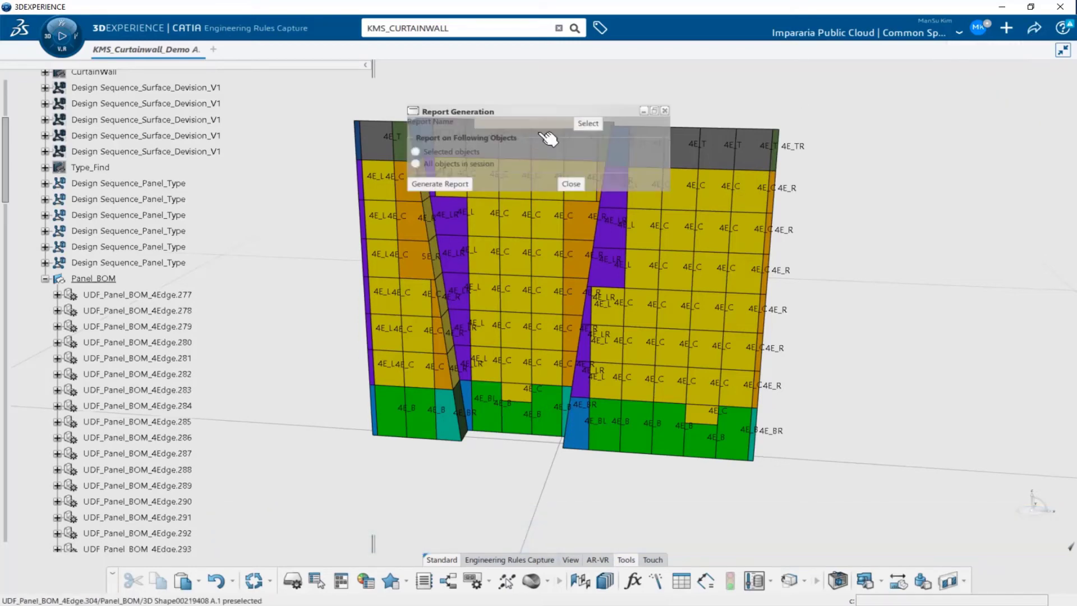
{"action": "left_click", "coordinate": [586, 125]}
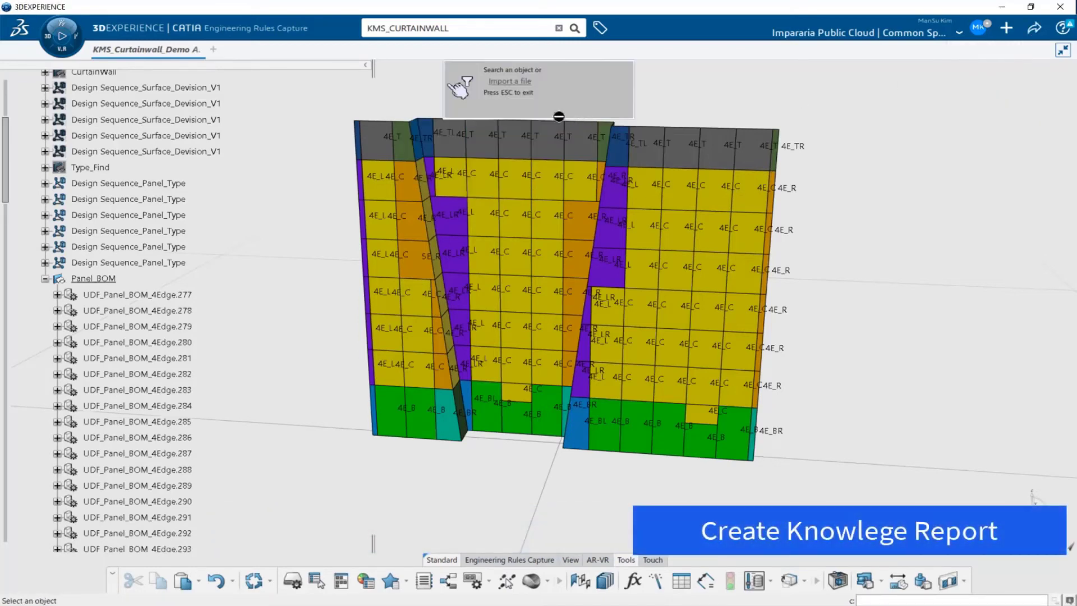
{"action": "left_click", "coordinate": [460, 27]}
{"action": "key", "text": "Return"}
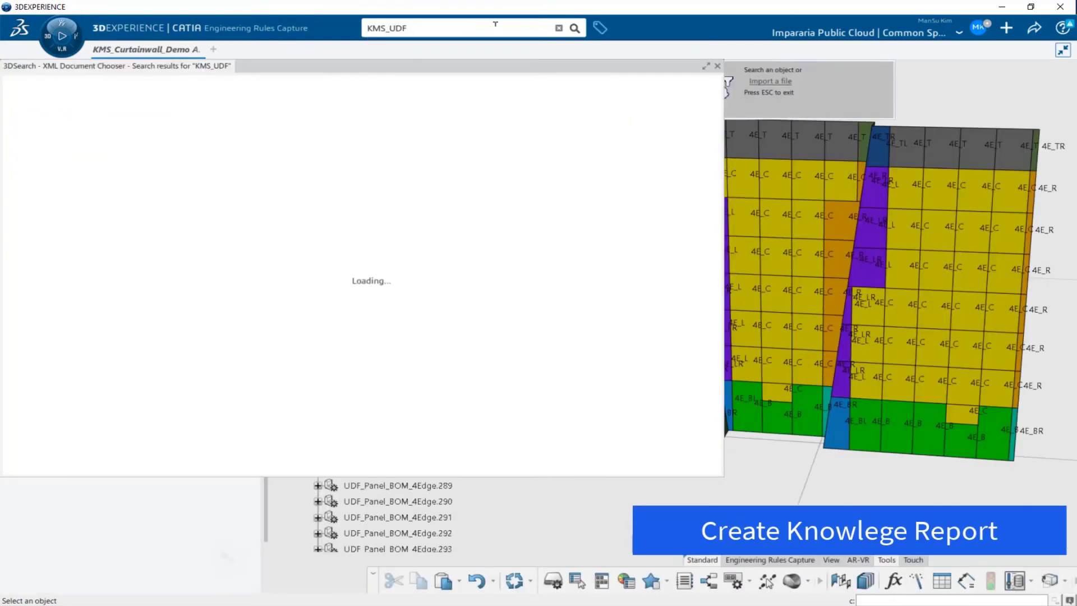
{"action": "left_click", "coordinate": [16, 142]}
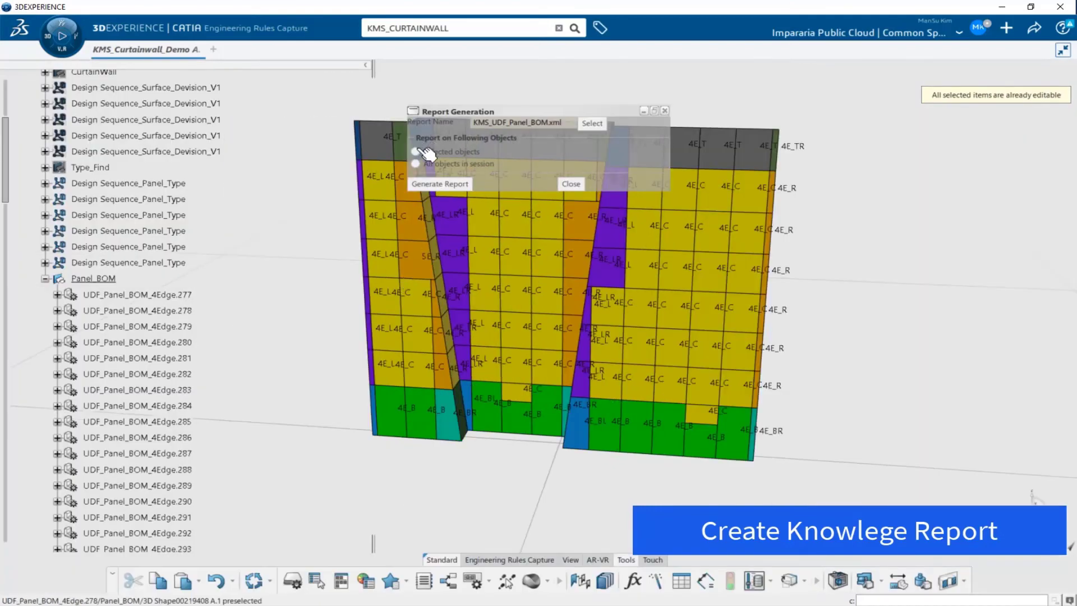
Generate the report on selected objects only, using the Panel_BOM set
{"action": "left_click", "coordinate": [415, 152]}
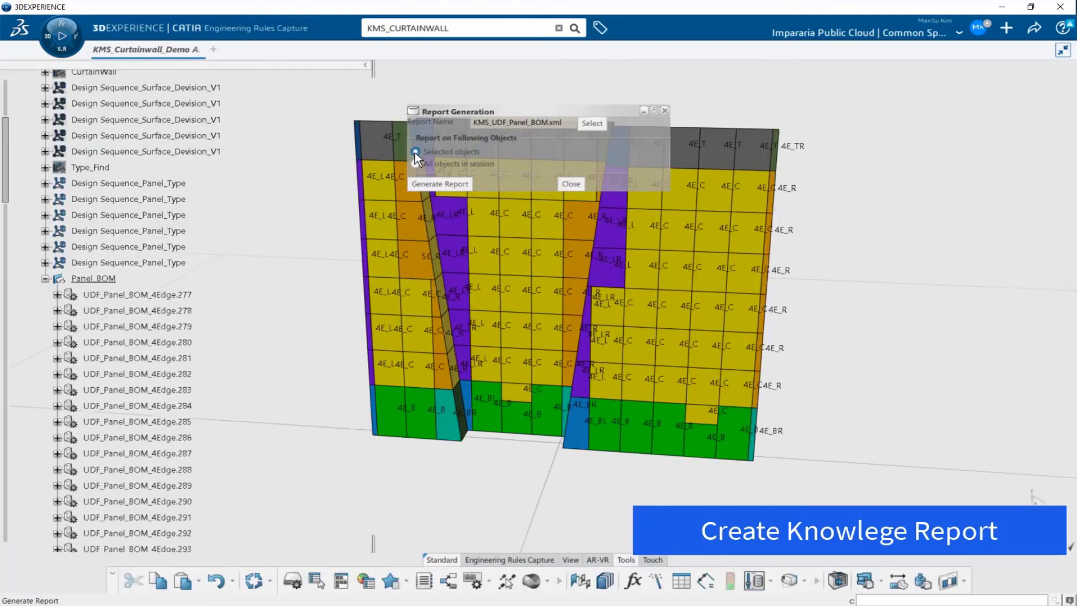
{"action": "left_click", "coordinate": [96, 279]}
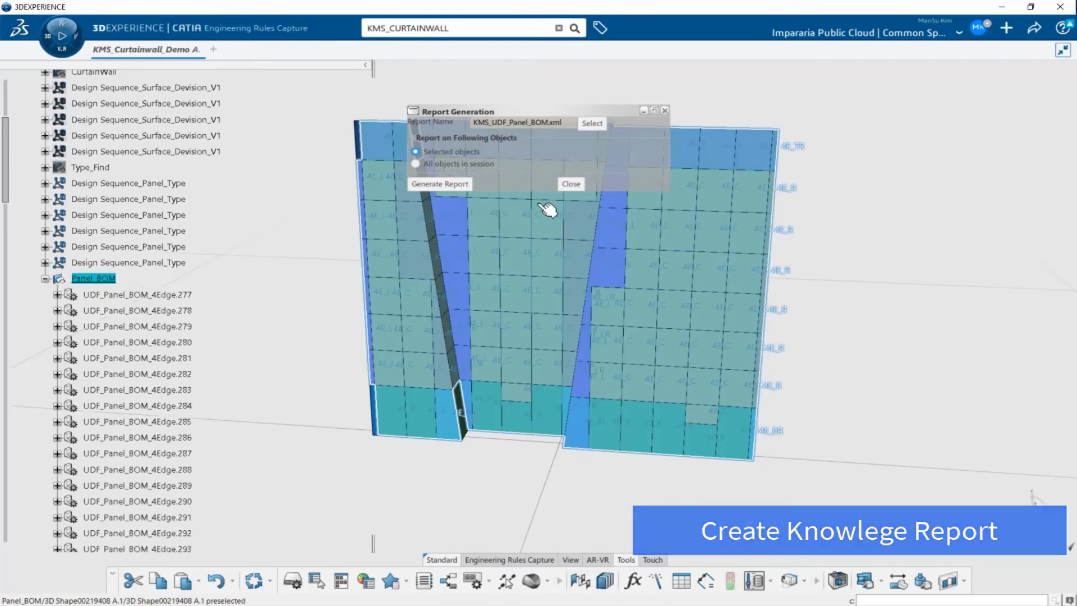
{"action": "left_click", "coordinate": [440, 184]}
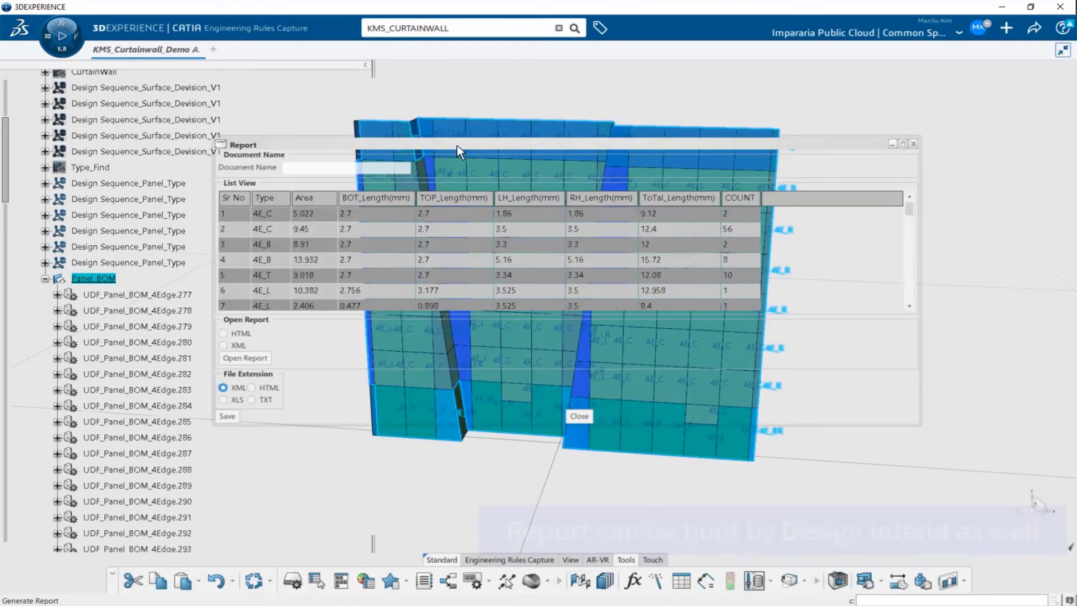
Review the panel BOM as an HTML report in the browser, close it and collapse the Panel_BOM set
{"action": "left_click_drag", "start_coordinate": [461, 155], "coordinate": [473, 121]}
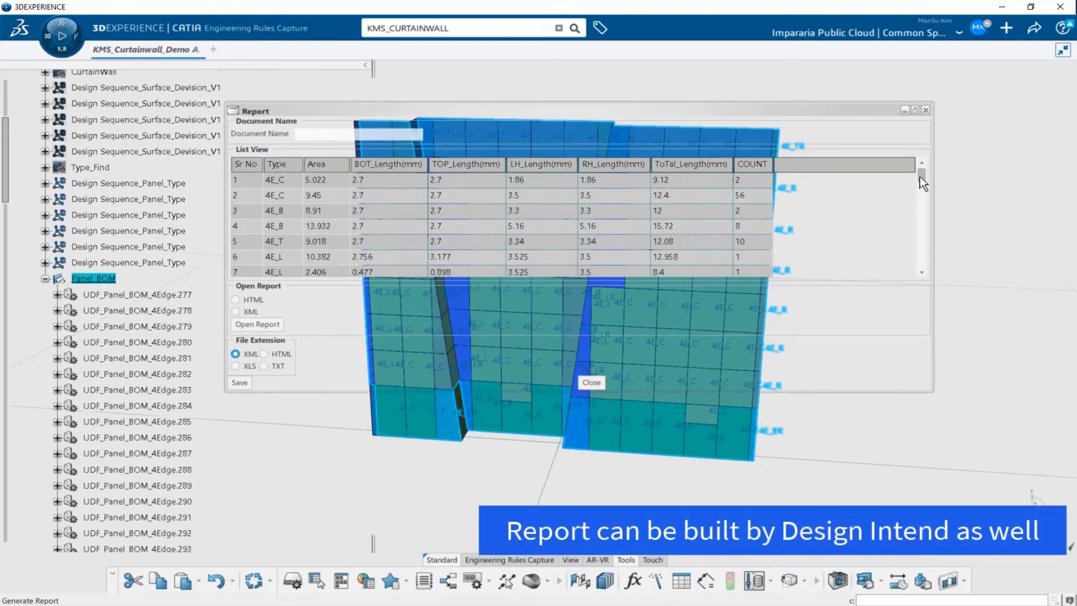
{"action": "left_click_drag", "start_coordinate": [921, 182], "coordinate": [953, 168]}
{"action": "left_click", "coordinate": [257, 324]}
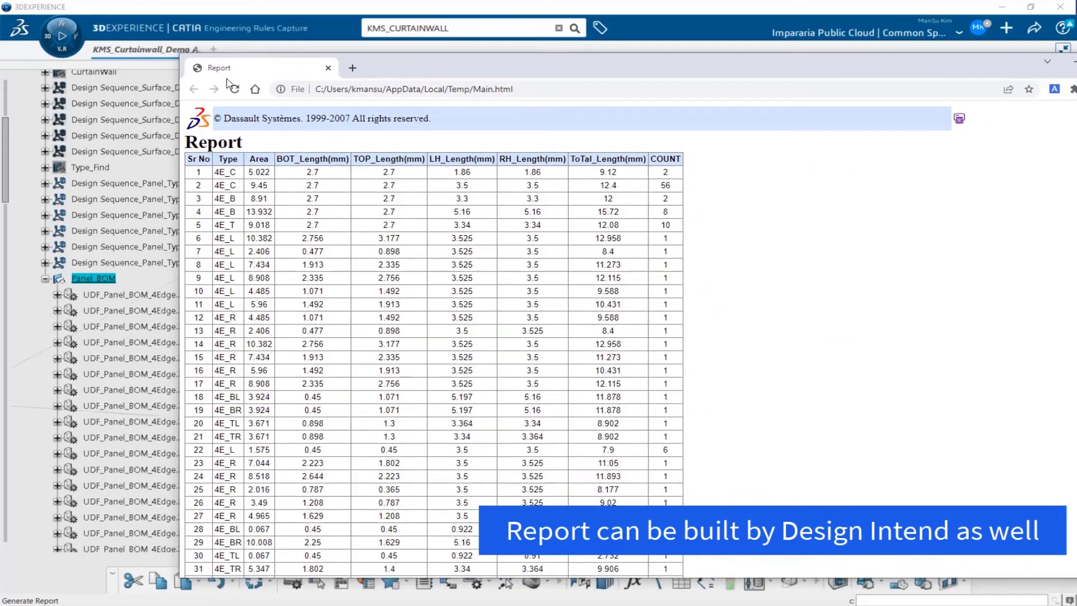
{"action": "scroll", "coordinate": [267, 196], "scroll_direction": "down", "scroll_amount": 3}
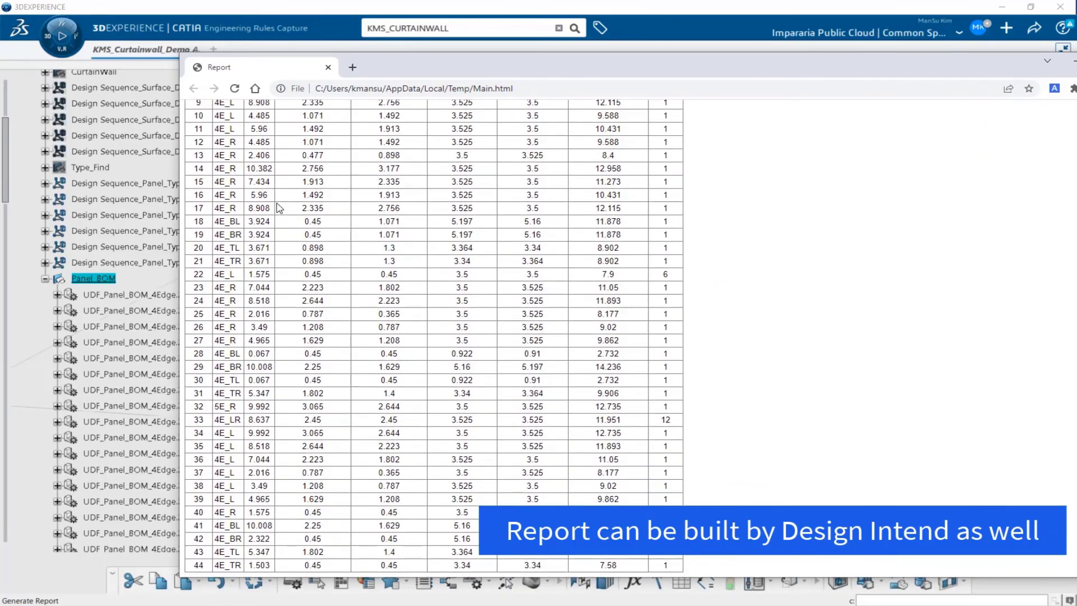
{"action": "scroll", "coordinate": [306, 228], "scroll_direction": "up", "scroll_amount": 3}
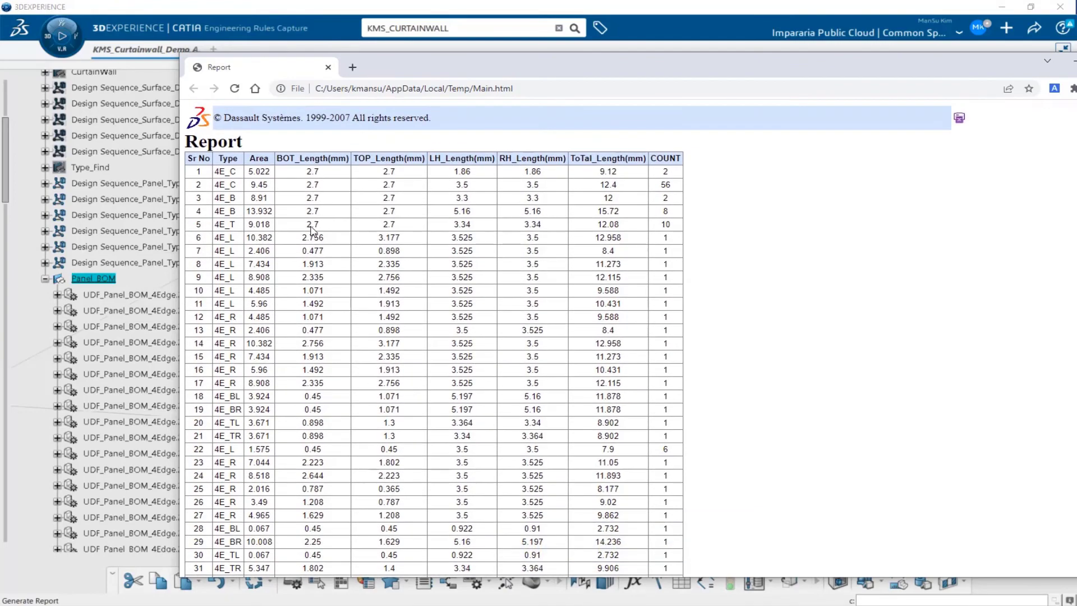
{"action": "left_click_drag", "start_coordinate": [952, 67], "coordinate": [808, 68]}
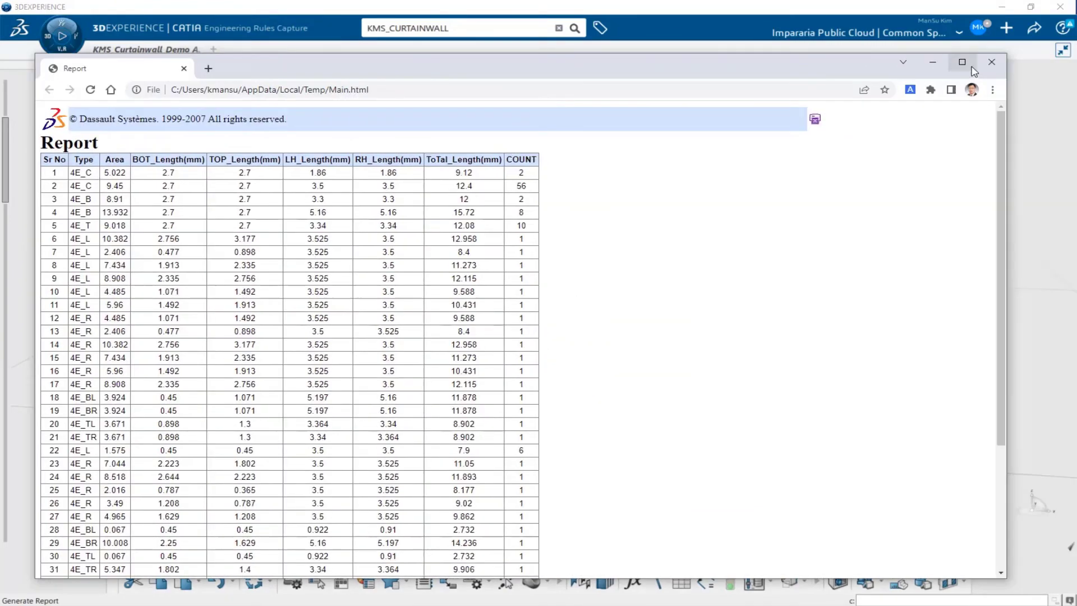
{"action": "left_click", "coordinate": [991, 65]}
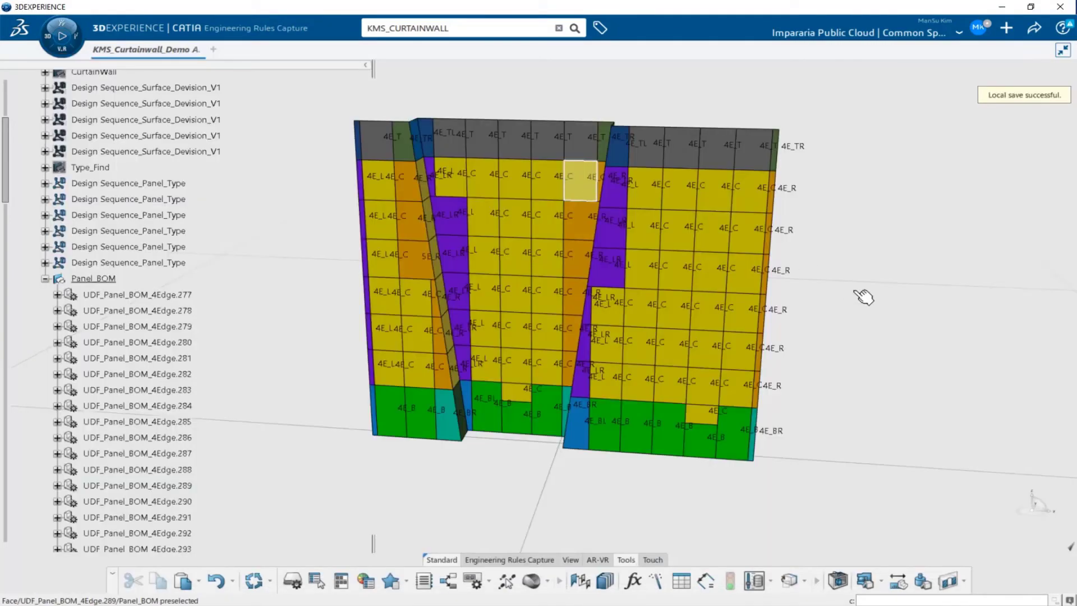
{"action": "left_click", "coordinate": [45, 279]}
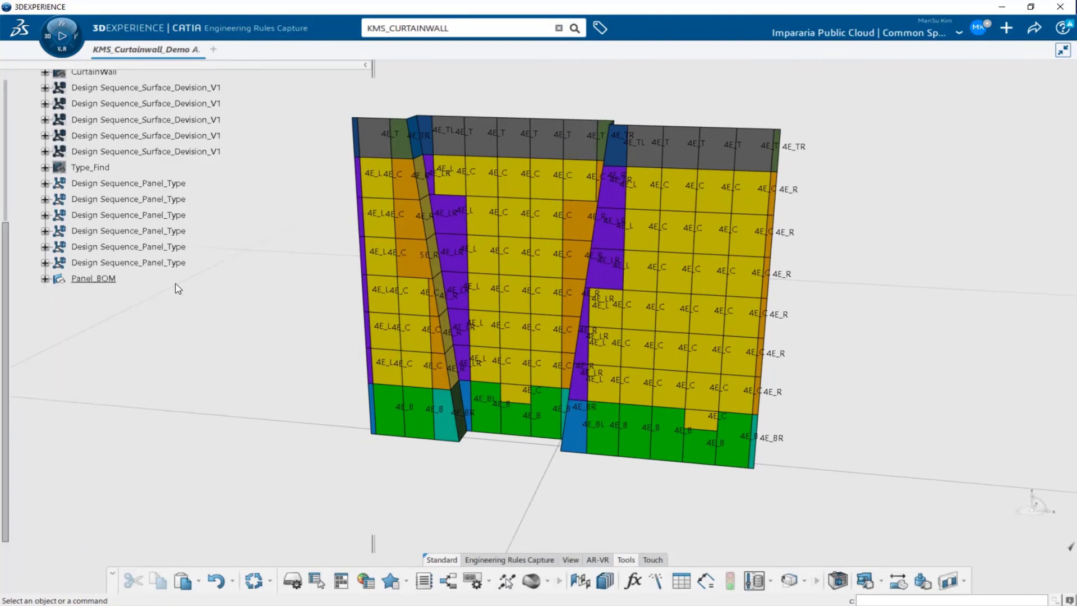
{"action": "scroll", "coordinate": [178, 288], "scroll_direction": "up", "scroll_amount": 5}
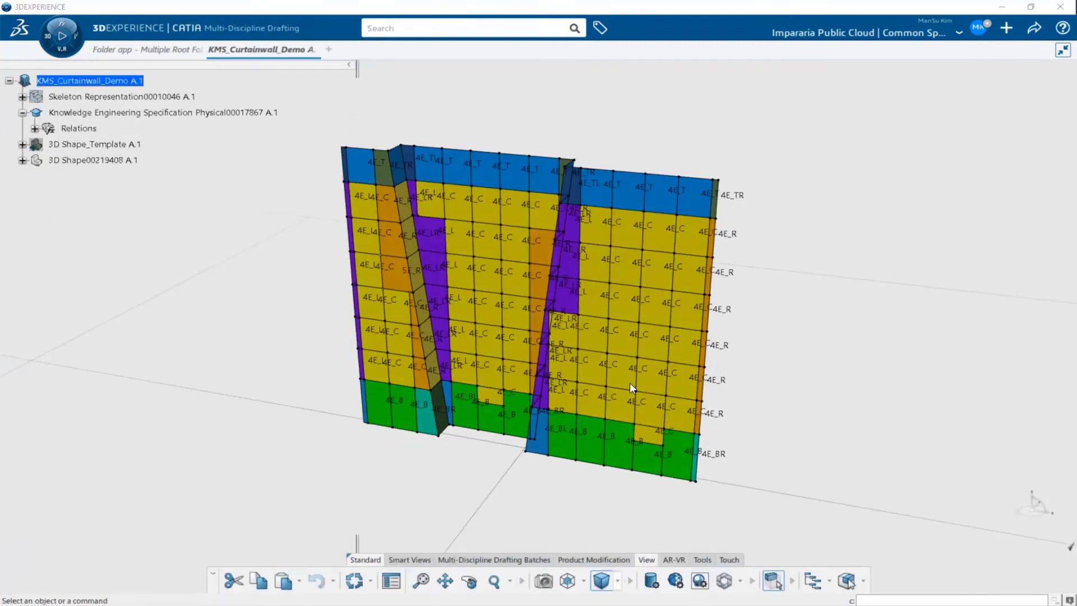
Insert a new drawing under the KMS_Curtainwall_Demo product and open it
{"action": "right_click", "coordinate": [119, 82]}
{"action": "mouse_move", "coordinate": [168, 402]}
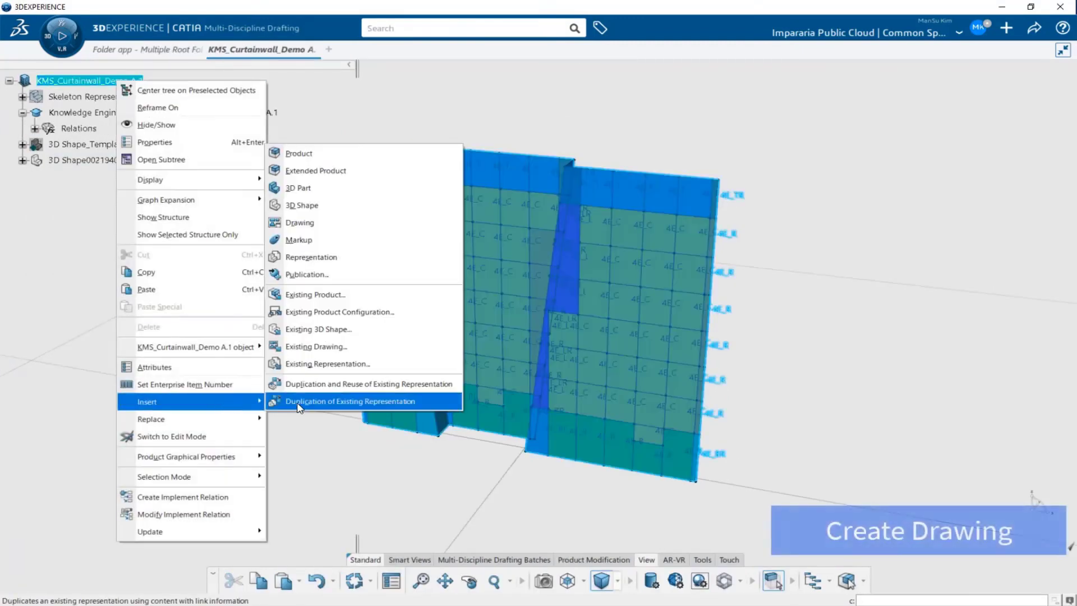
{"action": "left_click", "coordinate": [311, 223]}
{"action": "left_click", "coordinate": [931, 116]}
{"action": "double_click", "coordinate": [106, 177]}
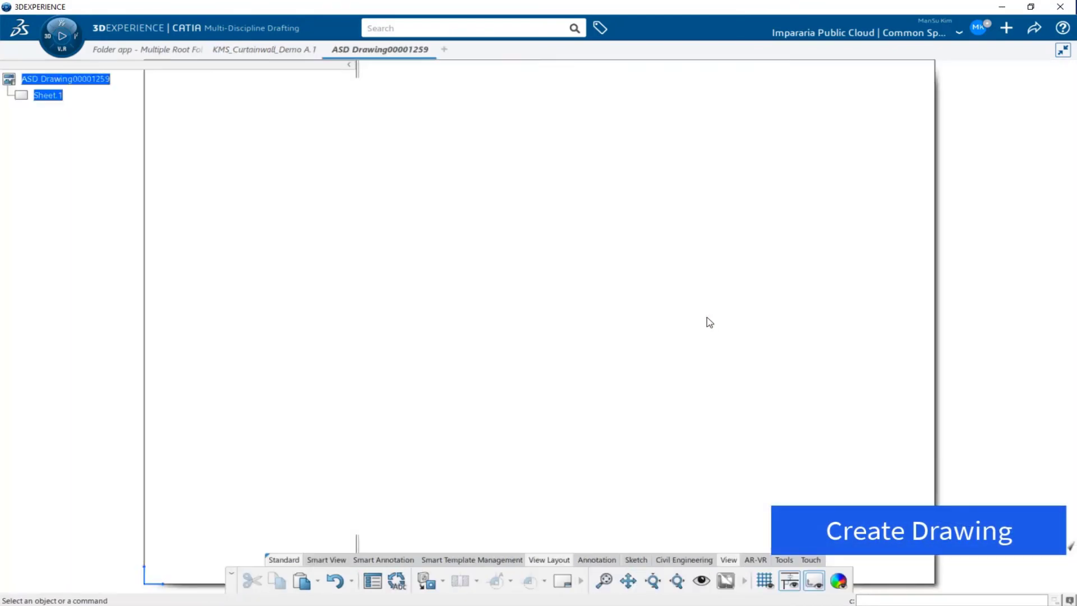
Set the sheet style to A0 ISO and create the frame and title block from Drawing Titleblock Sample 1
{"action": "left_click", "coordinate": [103, 139]}
{"action": "left_click", "coordinate": [103, 150]}
{"action": "left_click", "coordinate": [138, 536]}
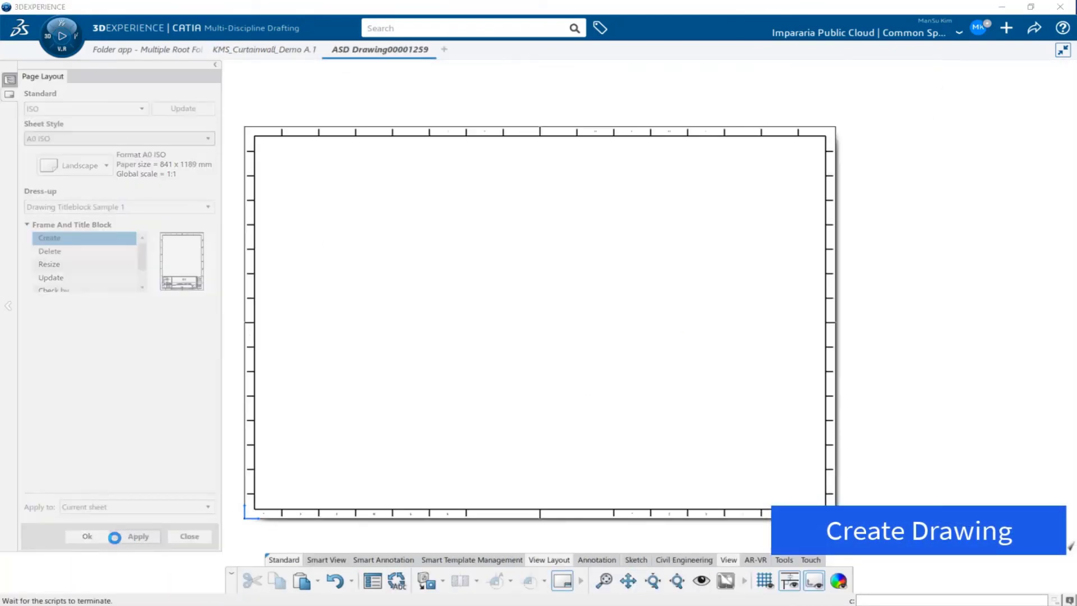
{"action": "left_click", "coordinate": [87, 537]}
Set the sheet's projection method to third angle standard and its scale to 1:100
{"action": "key", "text": "alt+Return"}
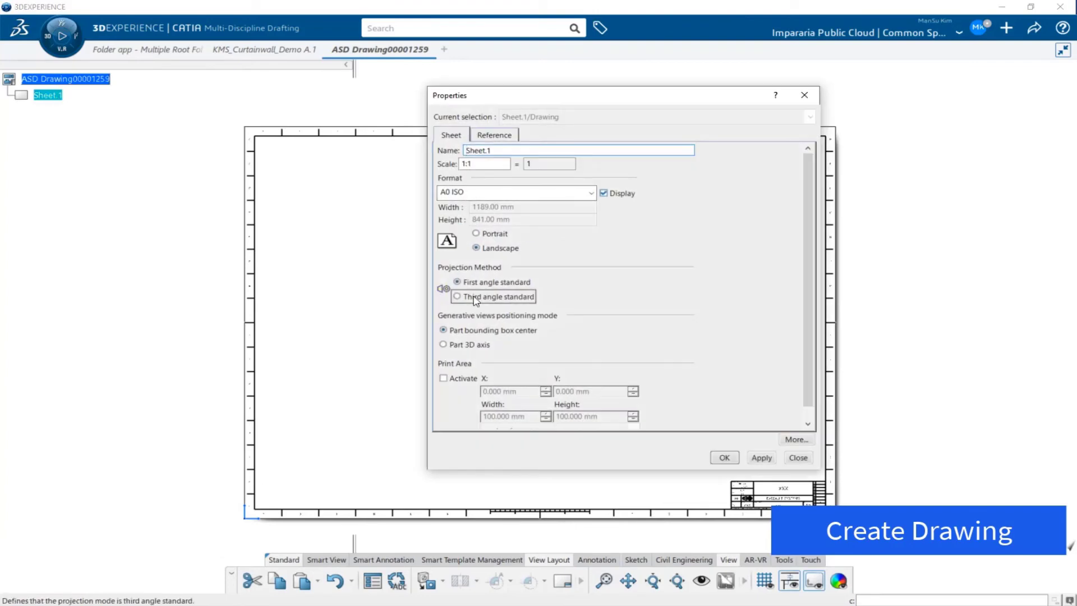
{"action": "left_click", "coordinate": [474, 298]}
{"action": "left_click", "coordinate": [483, 166]}
{"action": "type", "text": "00"}
{"action": "left_click", "coordinate": [723, 457]}
Create an isometric view of the KMS_Curtainwall_Demo 3D shape on the sheet
{"action": "middle_click_drag", "start_coordinate": [586, 381], "coordinate": [522, 380]}
{"action": "left_click", "coordinate": [443, 581]}
{"action": "left_click", "coordinate": [453, 555]}
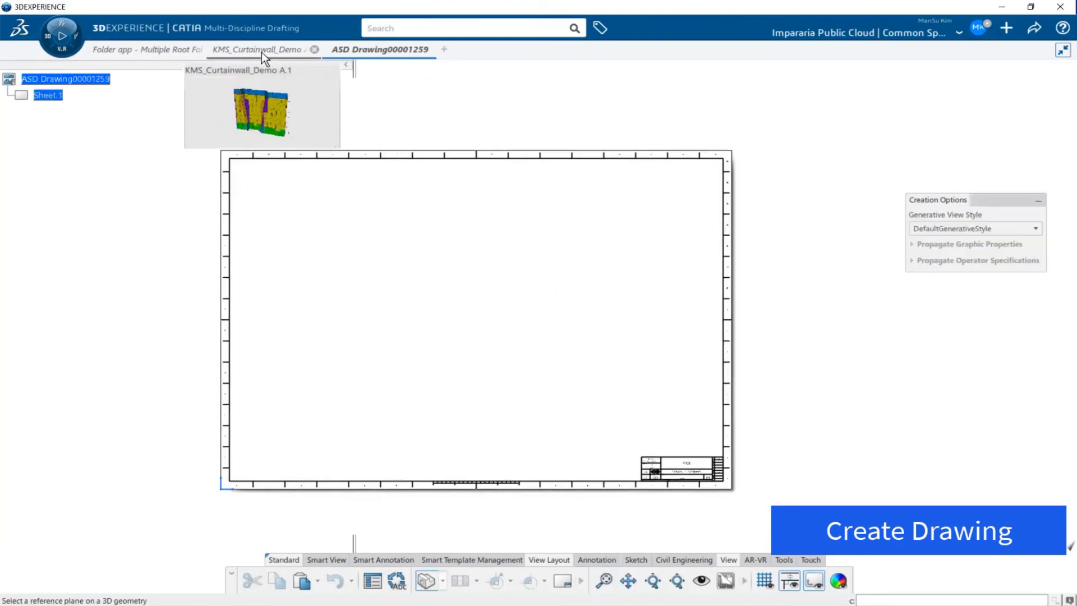
{"action": "left_click", "coordinate": [259, 53]}
{"action": "left_click", "coordinate": [24, 160]}
{"action": "left_click", "coordinate": [93, 135]}
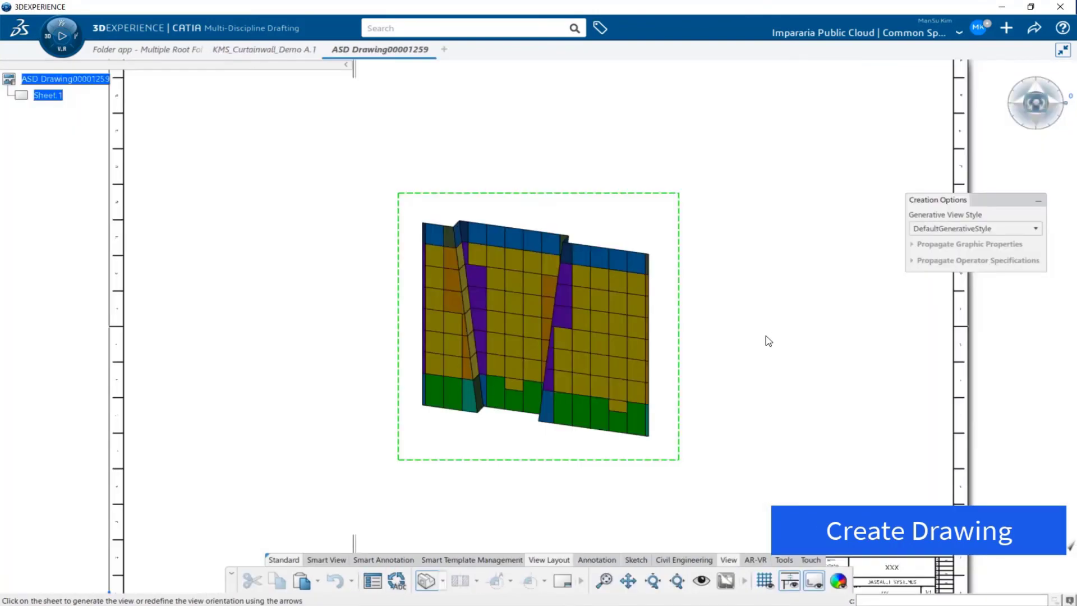
{"action": "left_click", "coordinate": [768, 340]}
Turn on Shaded Background mode in the isometric view's generation properties
{"action": "key", "text": "alt+Return"}
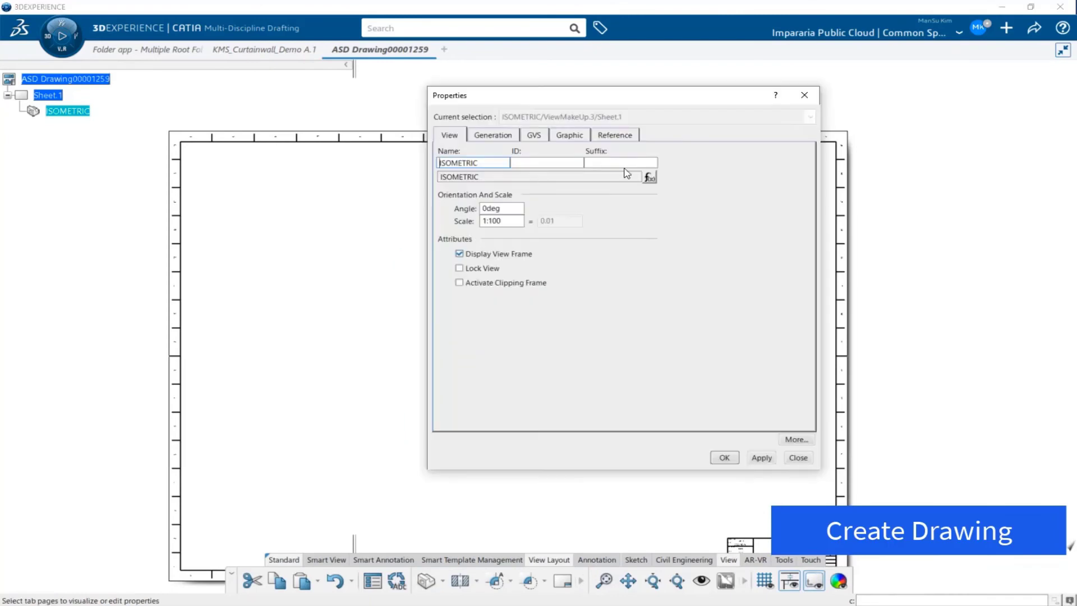
{"action": "left_click", "coordinate": [493, 135]}
{"action": "left_click", "coordinate": [582, 333]}
{"action": "left_click", "coordinate": [761, 457]}
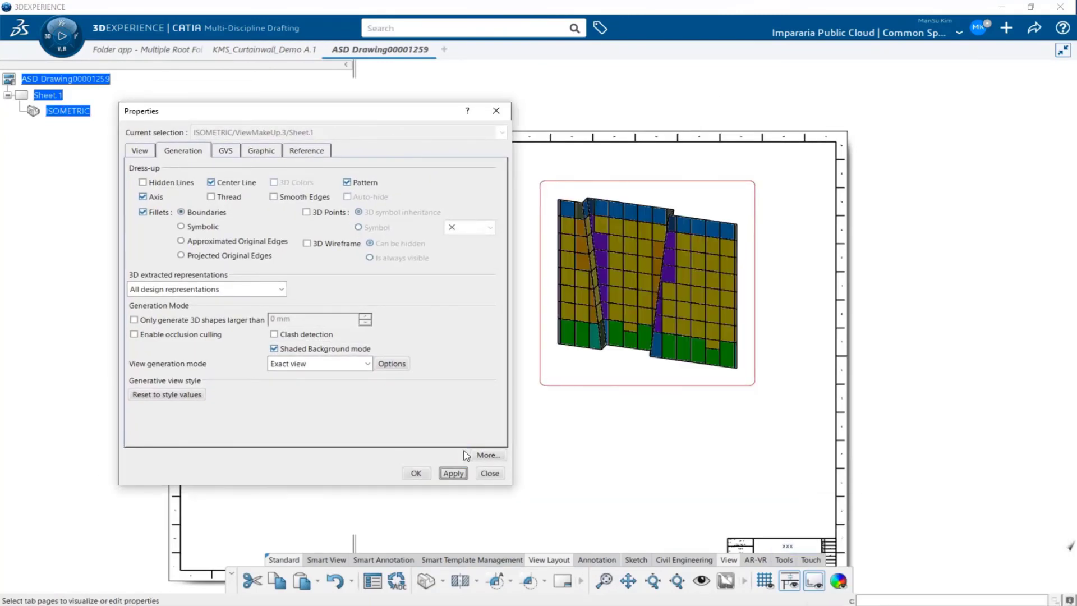
{"action": "left_click", "coordinate": [421, 474]}
Create a front view of the curtain wall from the KMS_Curtainwall_Demo model and place it beside the isometric view in the sheet's empty left half
{"action": "left_click", "coordinate": [442, 580]}
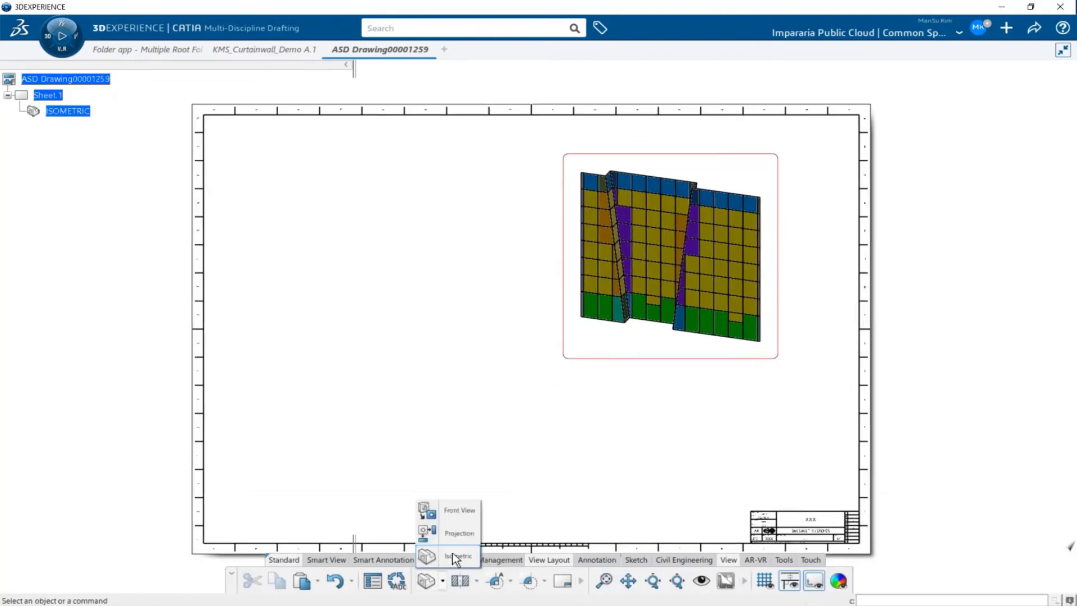
{"action": "left_click", "coordinate": [453, 555]}
{"action": "left_click", "coordinate": [257, 50]}
{"action": "left_click", "coordinate": [105, 171]}
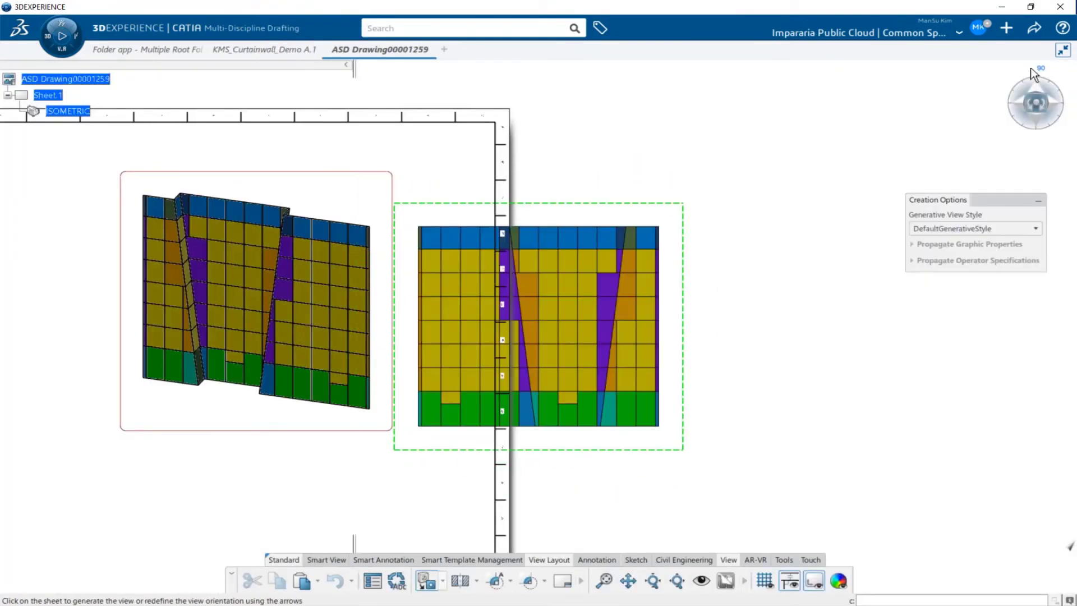
{"action": "scroll", "coordinate": [715, 240], "scroll_direction": "down", "scroll_amount": 5}
{"action": "left_click_drag", "start_coordinate": [689, 224], "coordinate": [319, 205]}
{"action": "left_click", "coordinate": [364, 359]}
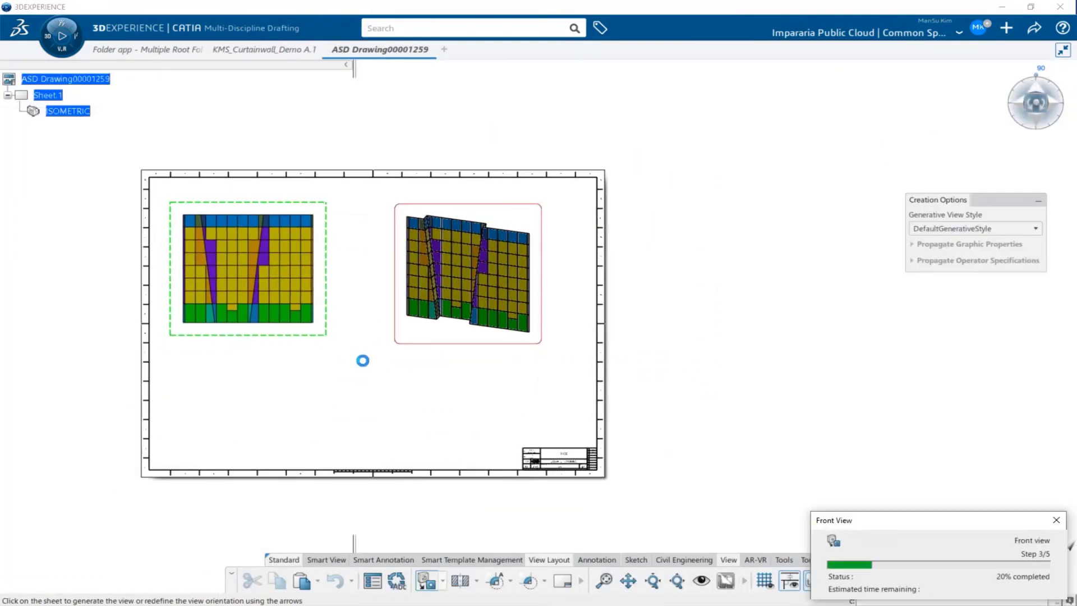
Override the generative view style (GVS) parameters in the front view's properties
{"action": "scroll", "coordinate": [243, 325], "scroll_direction": "up", "scroll_amount": 2}
{"action": "double_click", "coordinate": [346, 336]}
{"action": "left_click", "coordinate": [225, 150]}
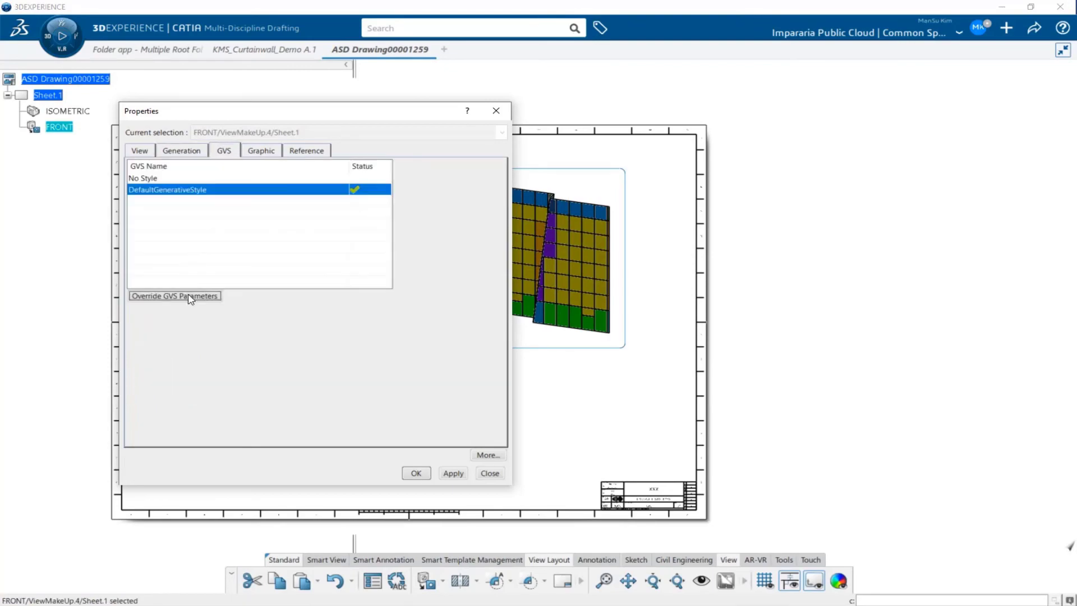
{"action": "left_click", "coordinate": [175, 296]}
{"action": "left_click", "coordinate": [424, 473]}
{"action": "middle_click_drag", "start_coordinate": [576, 409], "coordinate": [572, 314], "text": "ctrl"}
{"action": "middle_click_drag", "start_coordinate": [280, 168], "coordinate": [583, 448]}
{"action": "middle_click_drag", "start_coordinate": [538, 359], "coordinate": [519, 278], "text": "ctrl"}
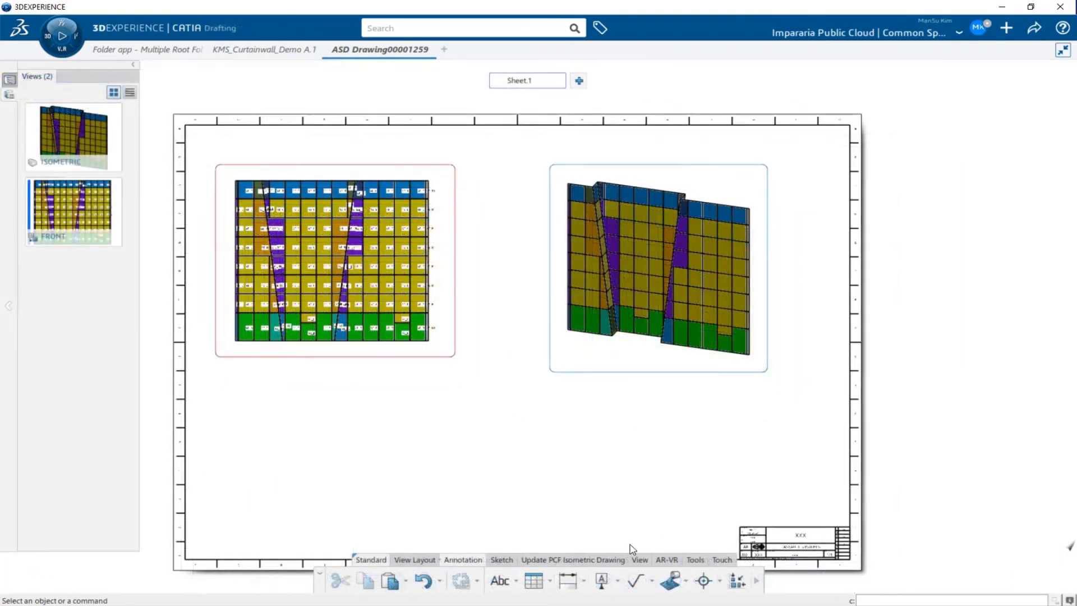
Start a Knowledge Report table from the isometric view and choose KMS_UDF_Panel_BOM as its report
{"action": "left_click", "coordinate": [640, 559]}
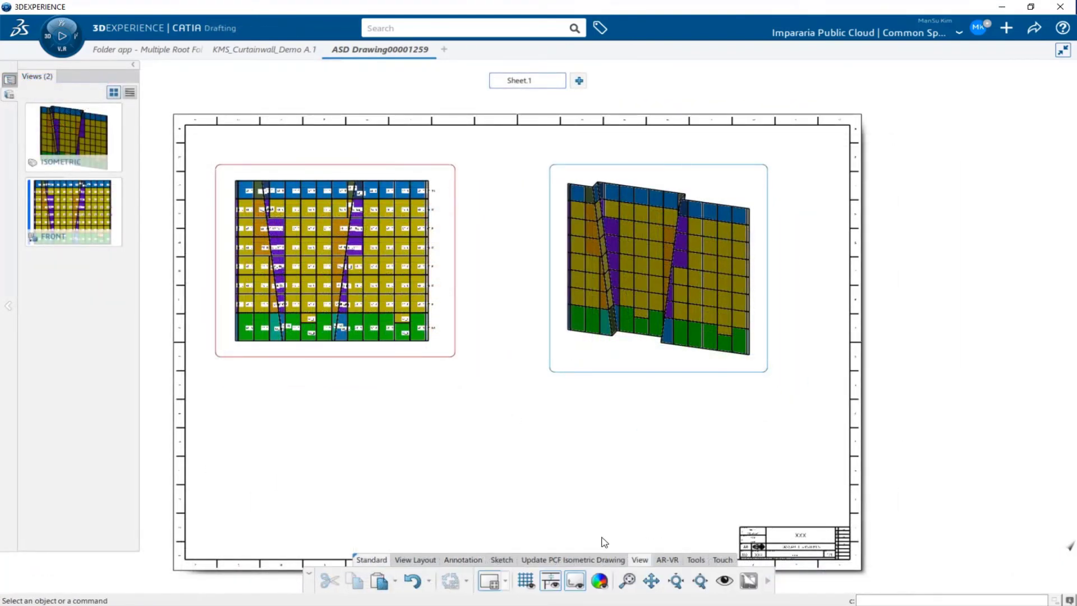
{"action": "left_click", "coordinate": [463, 560]}
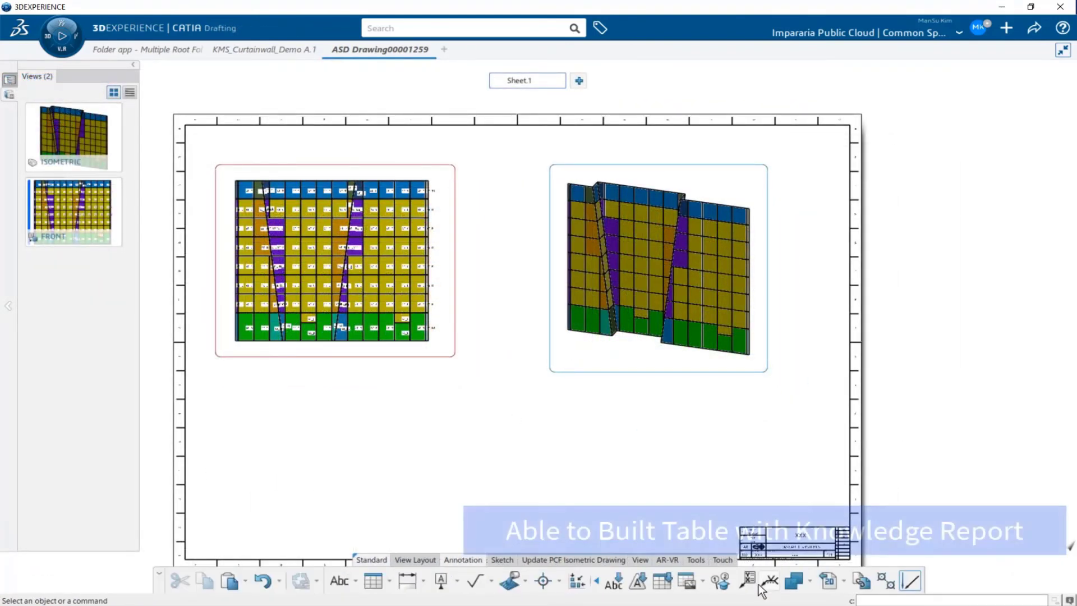
{"action": "left_click", "coordinate": [703, 582]}
{"action": "left_click", "coordinate": [752, 495]}
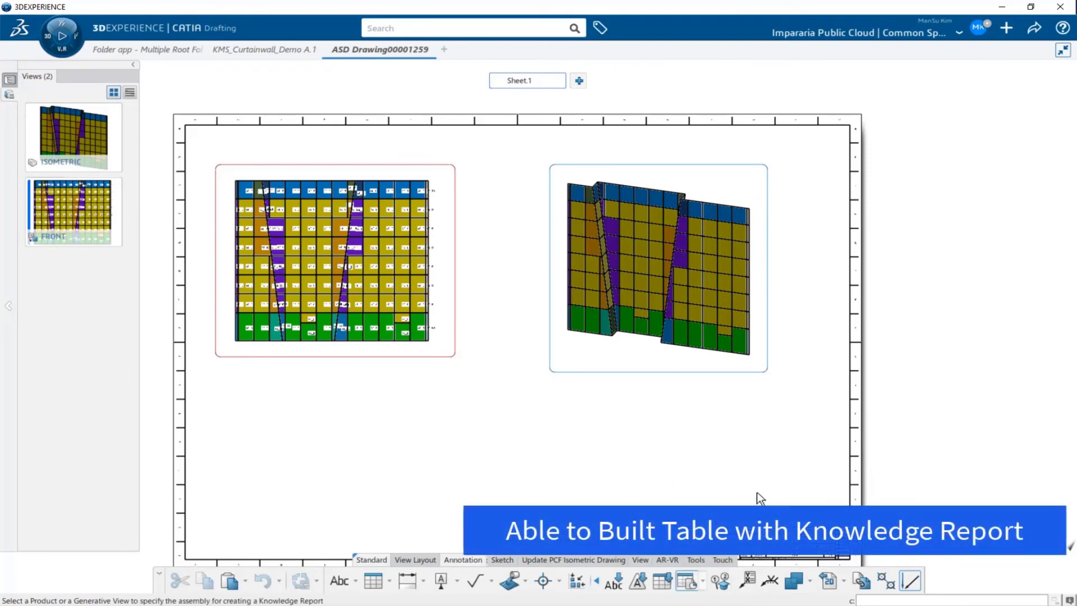
{"action": "left_click", "coordinate": [598, 297]}
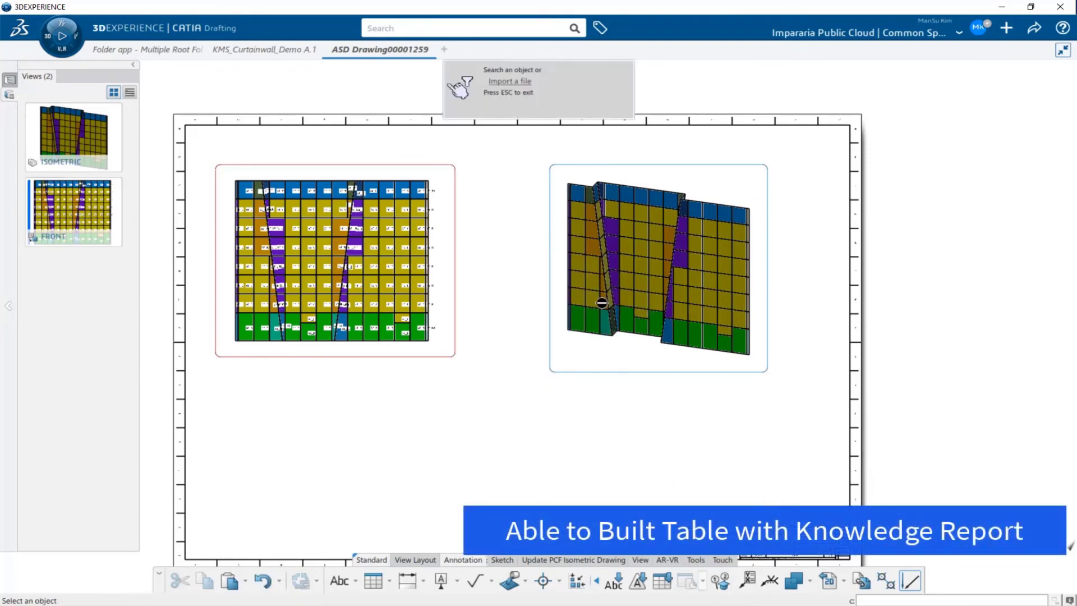
{"action": "left_click", "coordinate": [433, 27]}
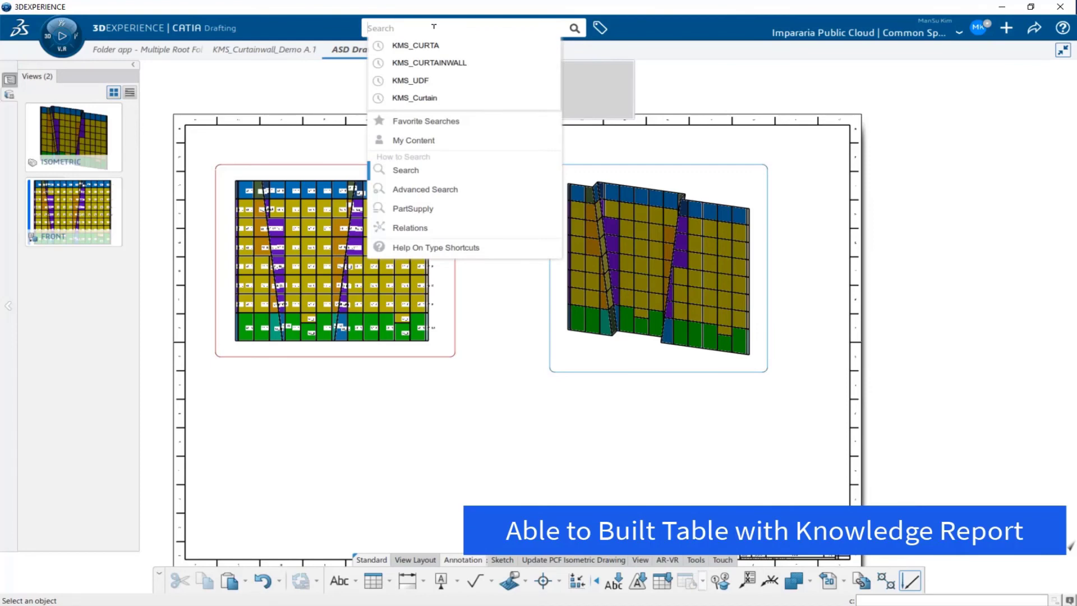
{"action": "left_click", "coordinate": [386, 81]}
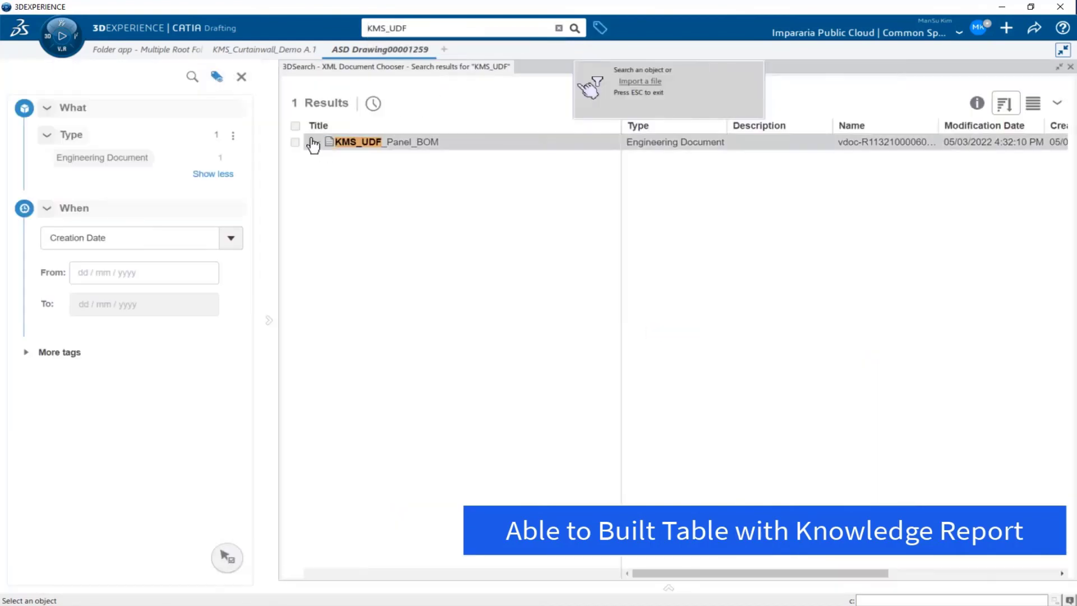
{"action": "left_click", "coordinate": [312, 144]}
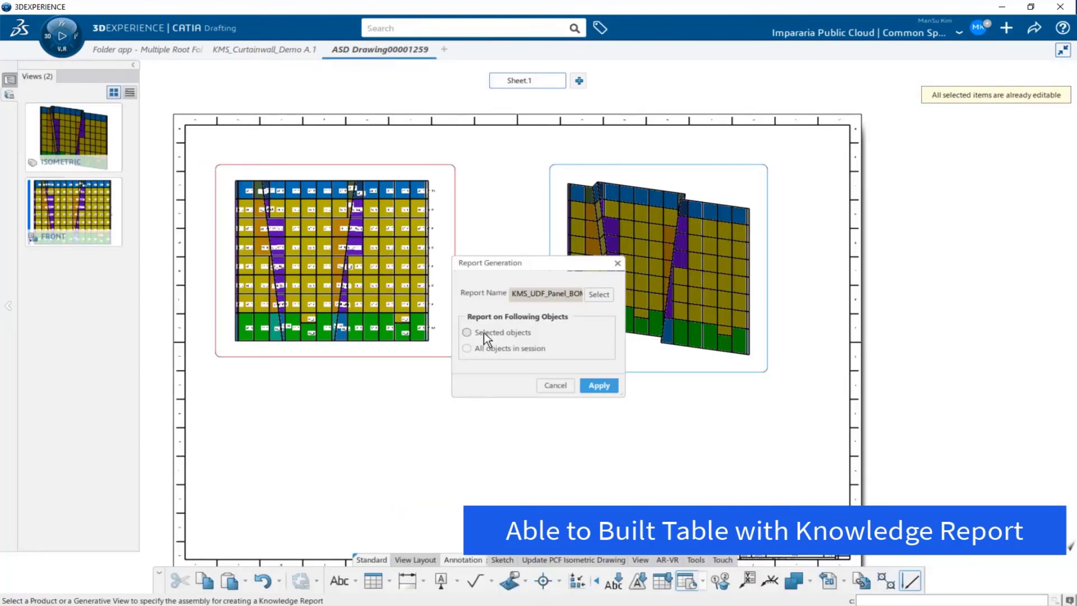
Generate the report on selected objects using Geometrical Set.12 under Panel_BOM, and insert the table below the front view
{"action": "left_click", "coordinate": [269, 50]}
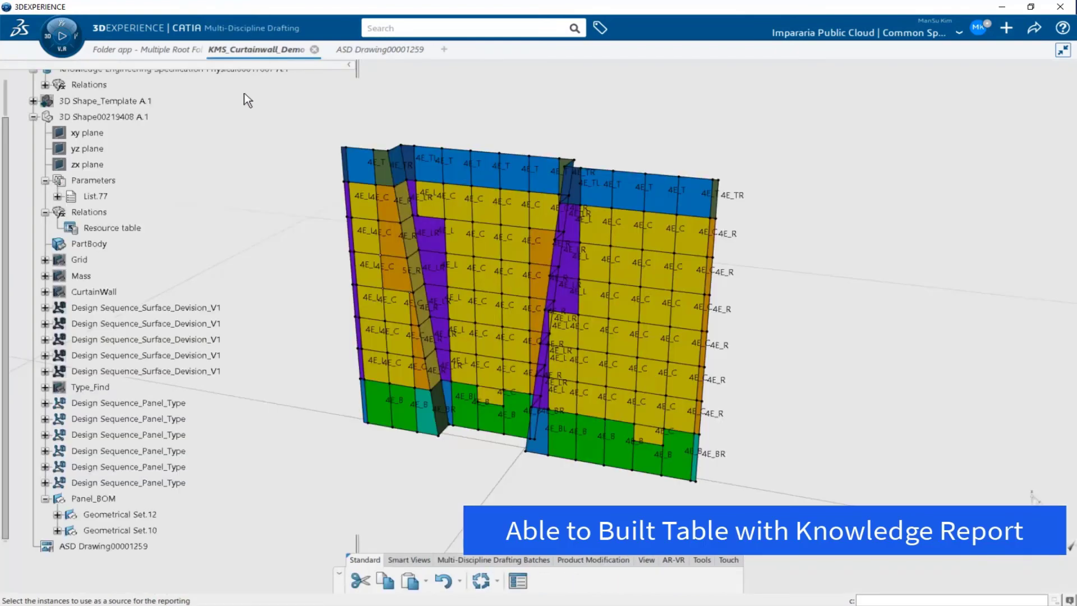
{"action": "left_click", "coordinate": [132, 512]}
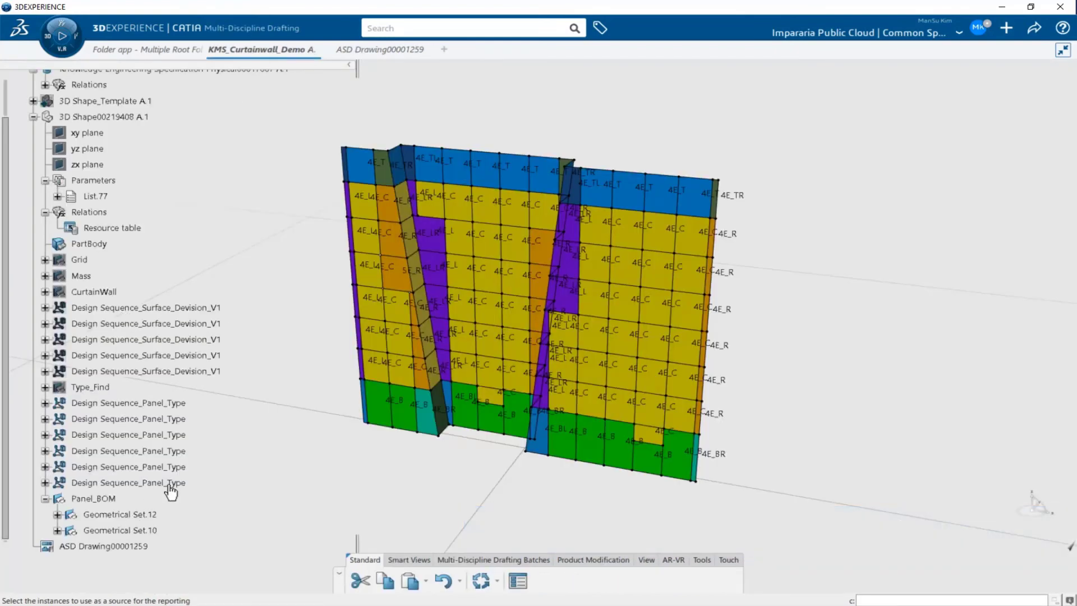
{"action": "left_click", "coordinate": [366, 52]}
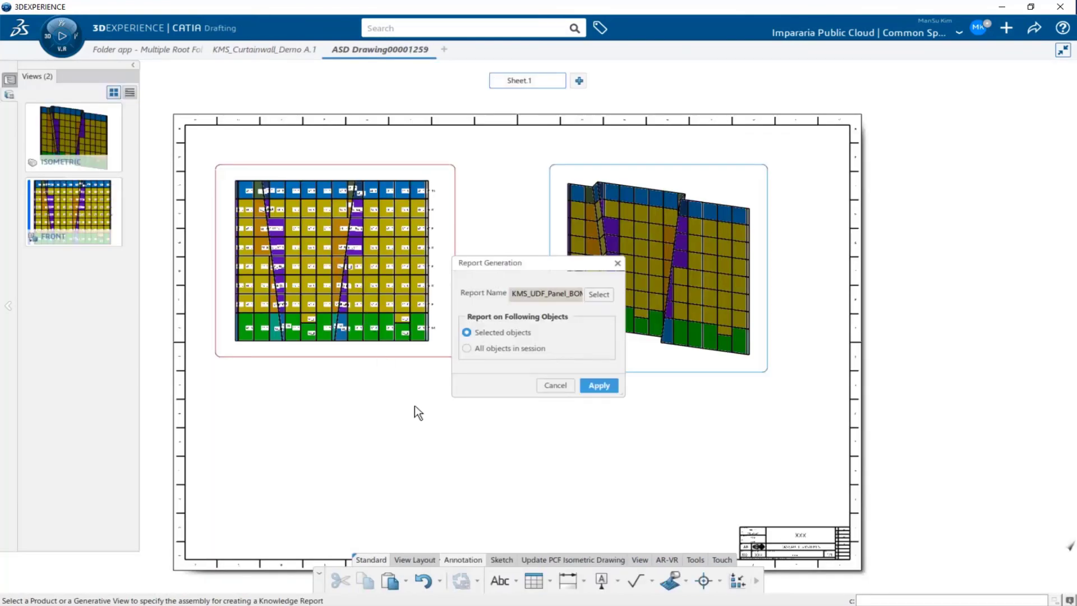
{"action": "left_click", "coordinate": [599, 386]}
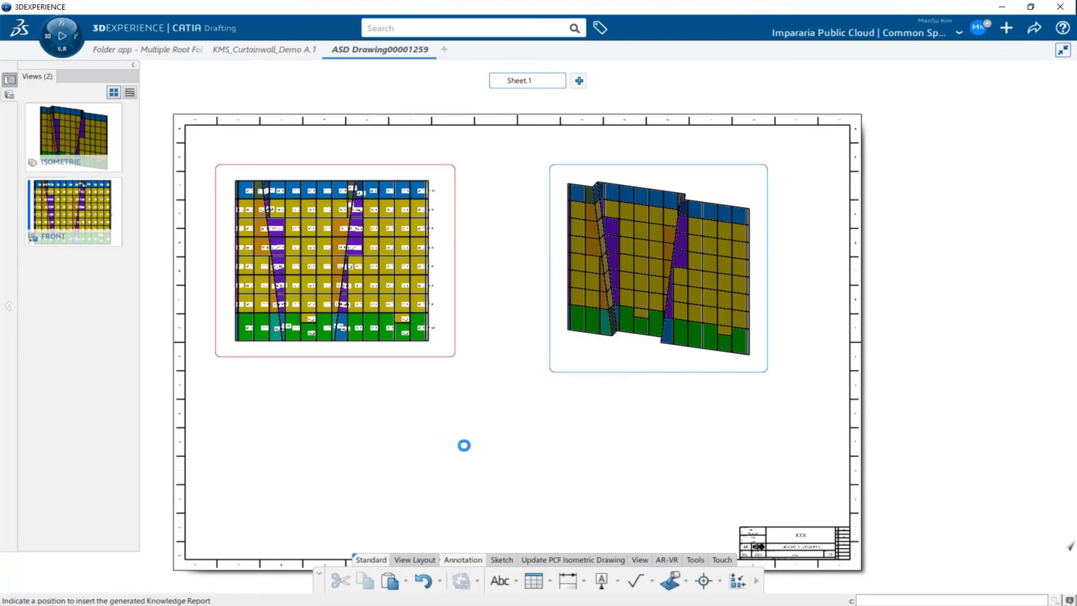
{"action": "left_click", "coordinate": [463, 445]}
Move the front view to the sheet's lower-left area and arrange the panel BOM table directly to its right
{"action": "scroll", "coordinate": [482, 457], "scroll_direction": "up", "scroll_amount": 10}
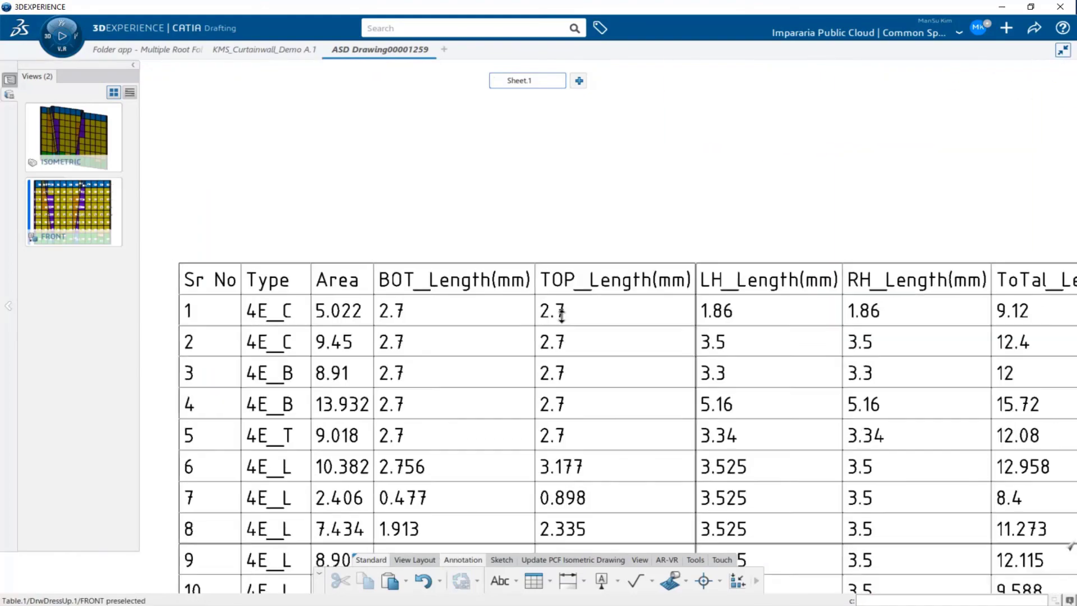
{"action": "mouse_move", "coordinate": [561, 314]}
{"action": "middle_mouse_down", "text": "ctrl"}
{"action": "mouse_move", "coordinate": [553, 414]}
{"action": "mouse_move", "coordinate": [546, 388]}
{"action": "middle_mouse_up", "text": "ctrl"}
{"action": "mouse_move", "coordinate": [546, 388]}
{"action": "left_mouse_down"}
{"action": "mouse_move", "coordinate": [315, 308]}
{"action": "mouse_move", "coordinate": [582, 317]}
{"action": "left_mouse_up"}
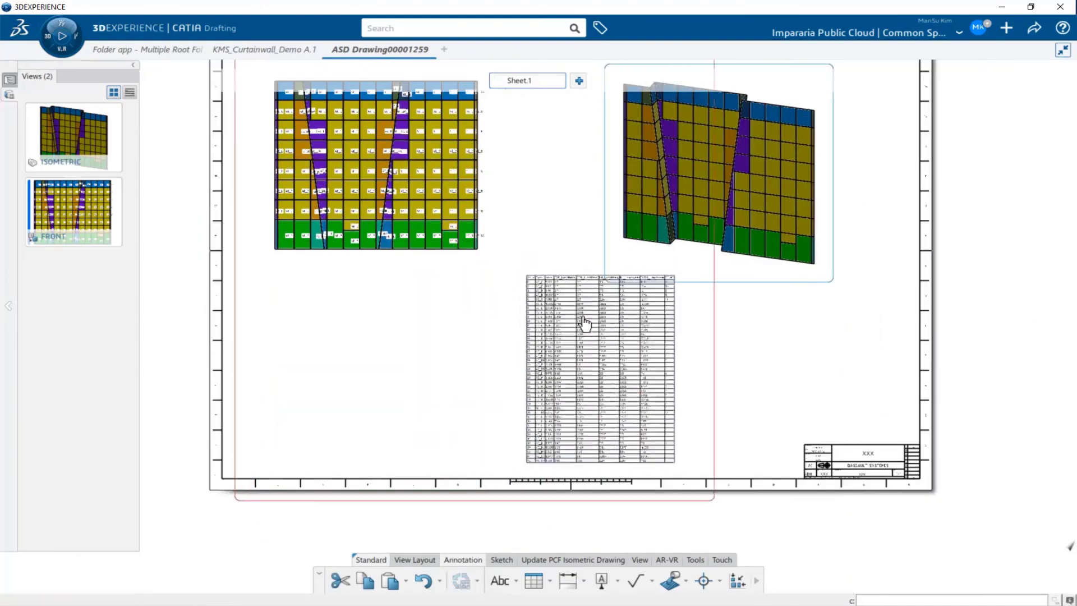
{"action": "middle_click_drag", "start_coordinate": [506, 224], "coordinate": [504, 299]}
{"action": "left_click_drag", "start_coordinate": [509, 117], "coordinate": [497, 326]}
{"action": "middle_click_drag", "start_coordinate": [504, 286], "coordinate": [556, 367], "text": "ctrl"}
{"action": "left_click_drag", "start_coordinate": [563, 427], "coordinate": [556, 296]}
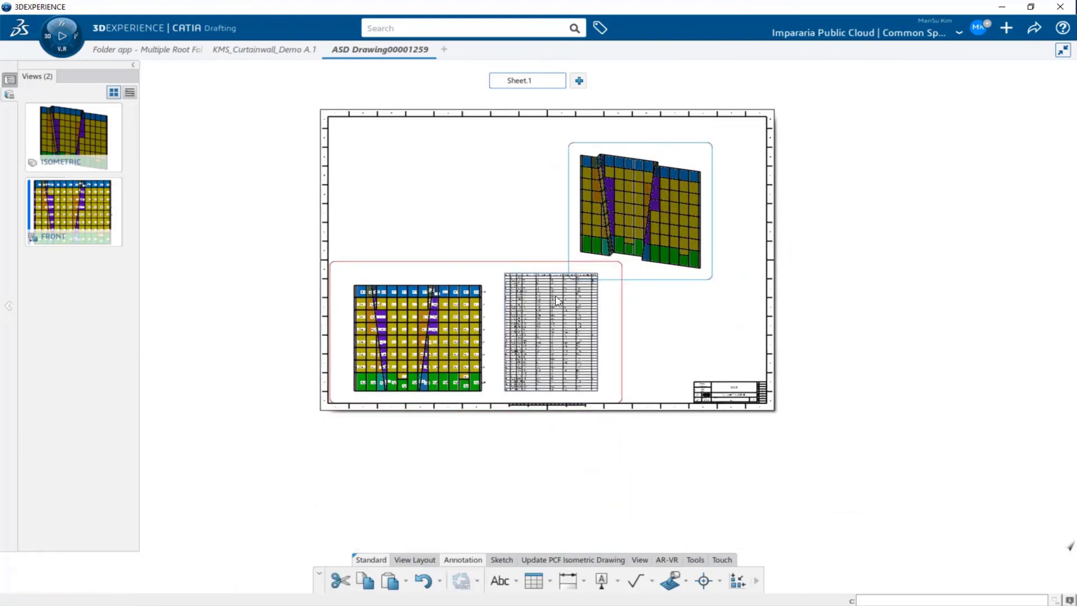
Examine the panel types, areas, edge lengths and counts in the BOM table, and check the overall sheet layout
{"action": "middle_click_drag", "start_coordinate": [557, 301], "coordinate": [403, 256], "text": "ctrl"}
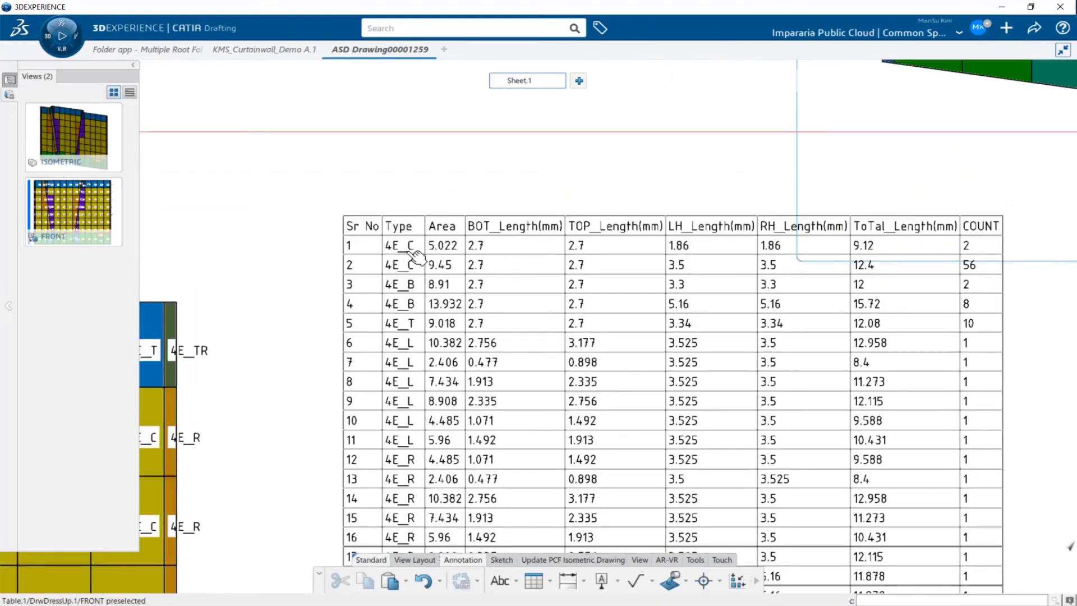
{"action": "middle_click_drag", "start_coordinate": [856, 332], "coordinate": [761, 331]}
{"action": "mouse_move", "coordinate": [866, 312]}
{"action": "middle_mouse_down"}
{"action": "mouse_move", "coordinate": [852, 291]}
{"action": "mouse_move", "coordinate": [858, 300]}
{"action": "mouse_move", "coordinate": [861, 258]}
{"action": "middle_mouse_up"}
{"action": "middle_click_drag", "start_coordinate": [853, 457], "coordinate": [845, 241]}
{"action": "mouse_move", "coordinate": [761, 493]}
{"action": "middle_mouse_down"}
{"action": "mouse_move", "coordinate": [822, 284]}
{"action": "mouse_move", "coordinate": [743, 319]}
{"action": "mouse_move", "coordinate": [796, 441]}
{"action": "middle_mouse_up"}
{"action": "middle_click_drag", "start_coordinate": [796, 441], "coordinate": [791, 455], "text": "ctrl"}
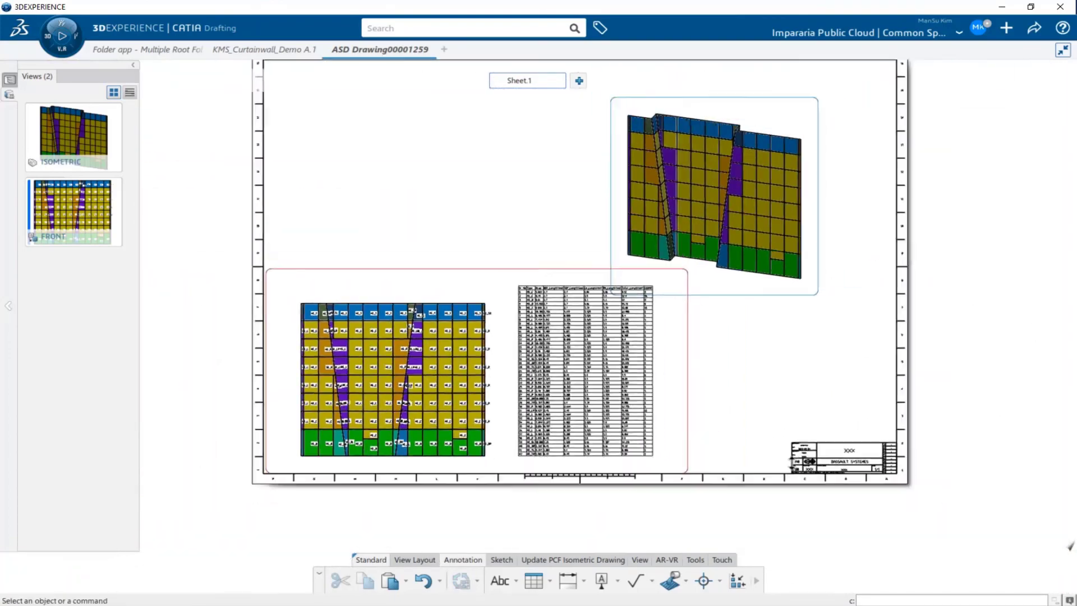
{"action": "middle_click_drag", "start_coordinate": [758, 379], "coordinate": [757, 414]}
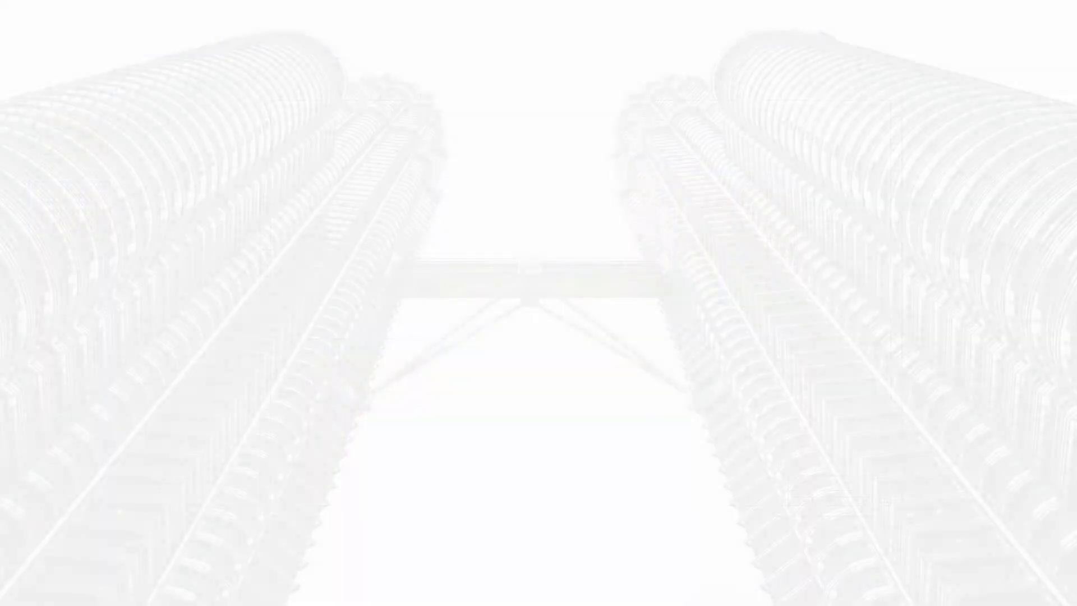